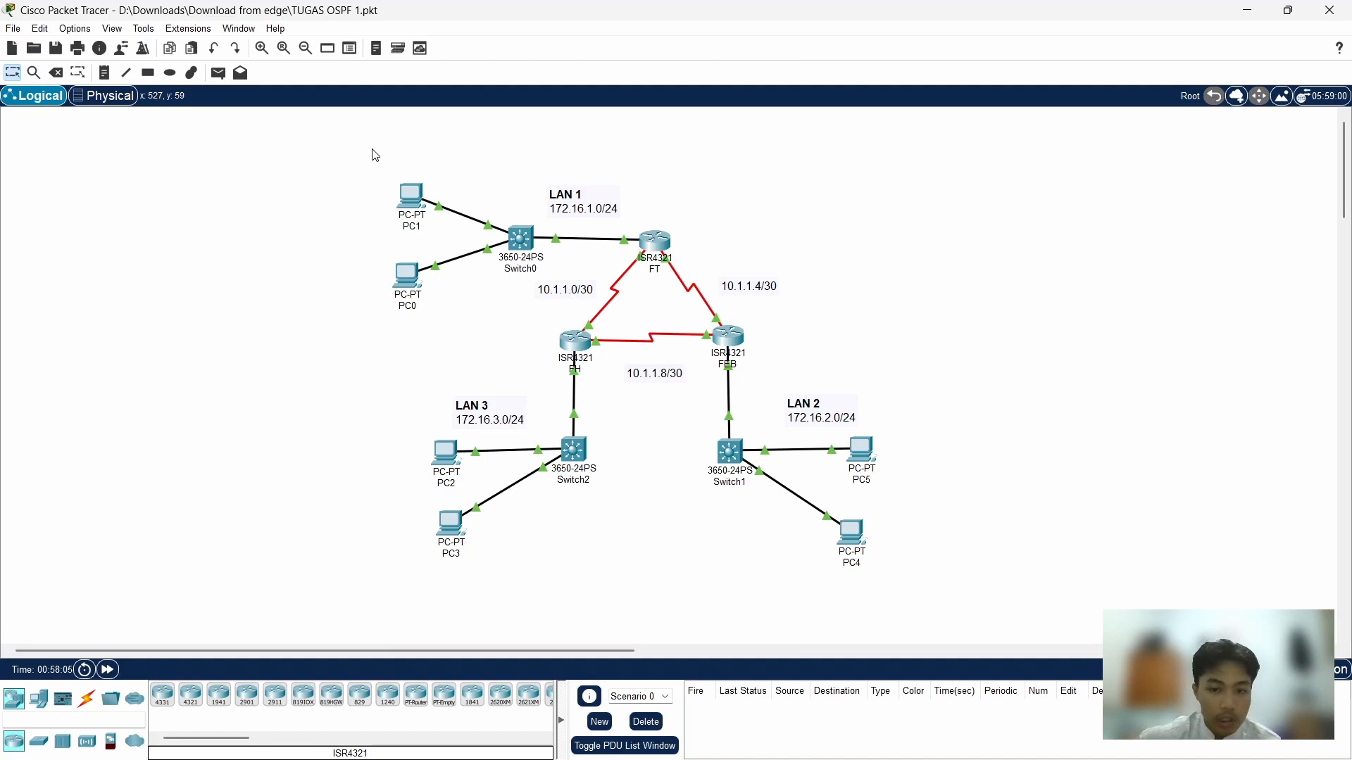
pyautogui.moveTo(375, 155); pyautogui.dragTo(969, 474)
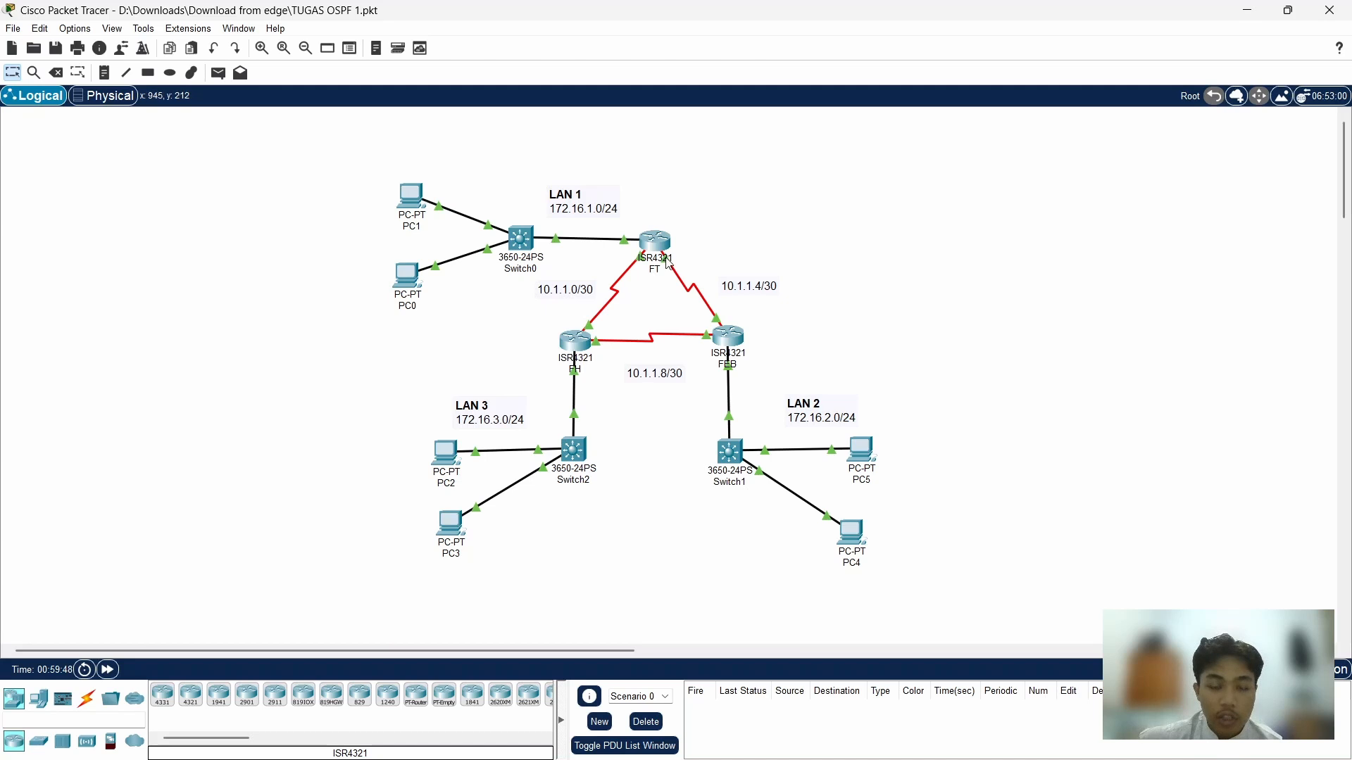
pyautogui.moveTo(591, 359)
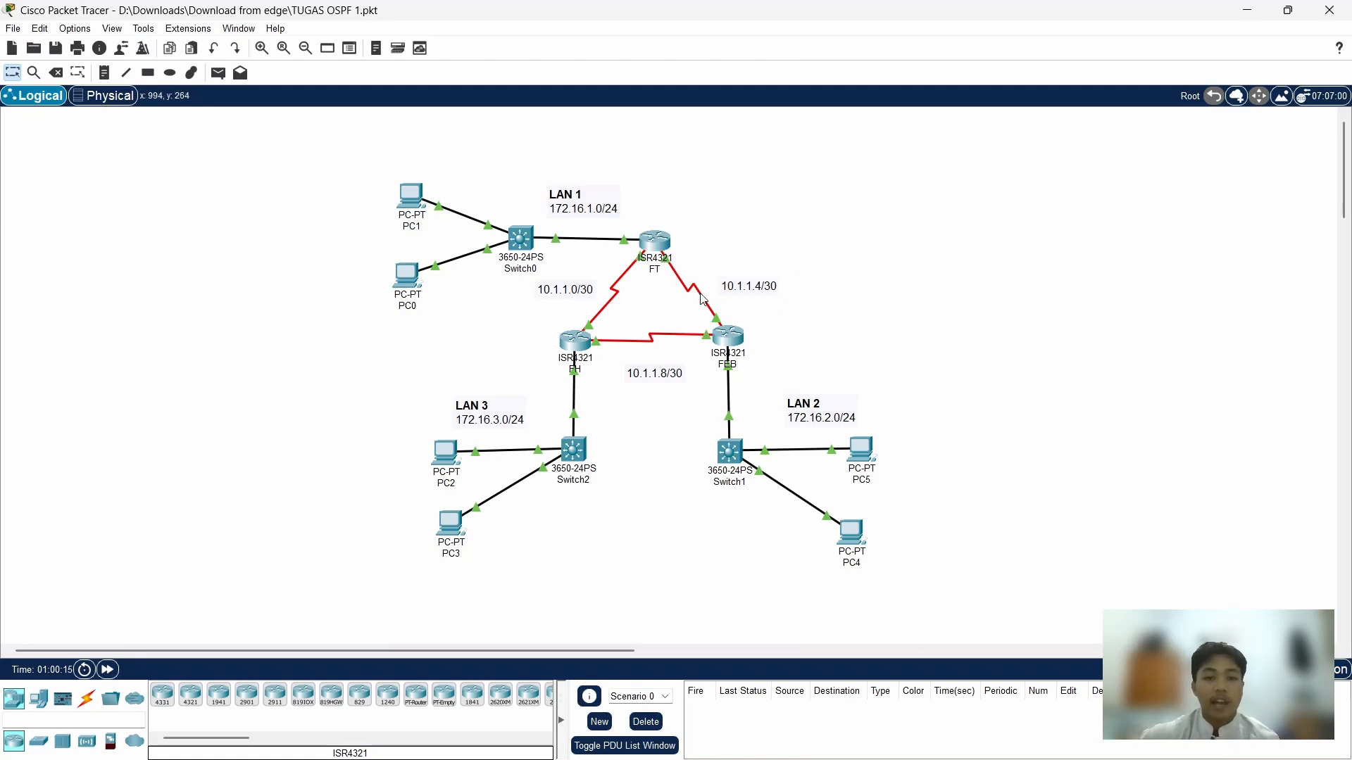
# Open the command line of router FT and enter global configuration mode with en and conf t
pyautogui.click(655, 244)
pyautogui.moveTo(581, 141); pyautogui.dragTo(800, 139)
pyautogui.click(815, 175)
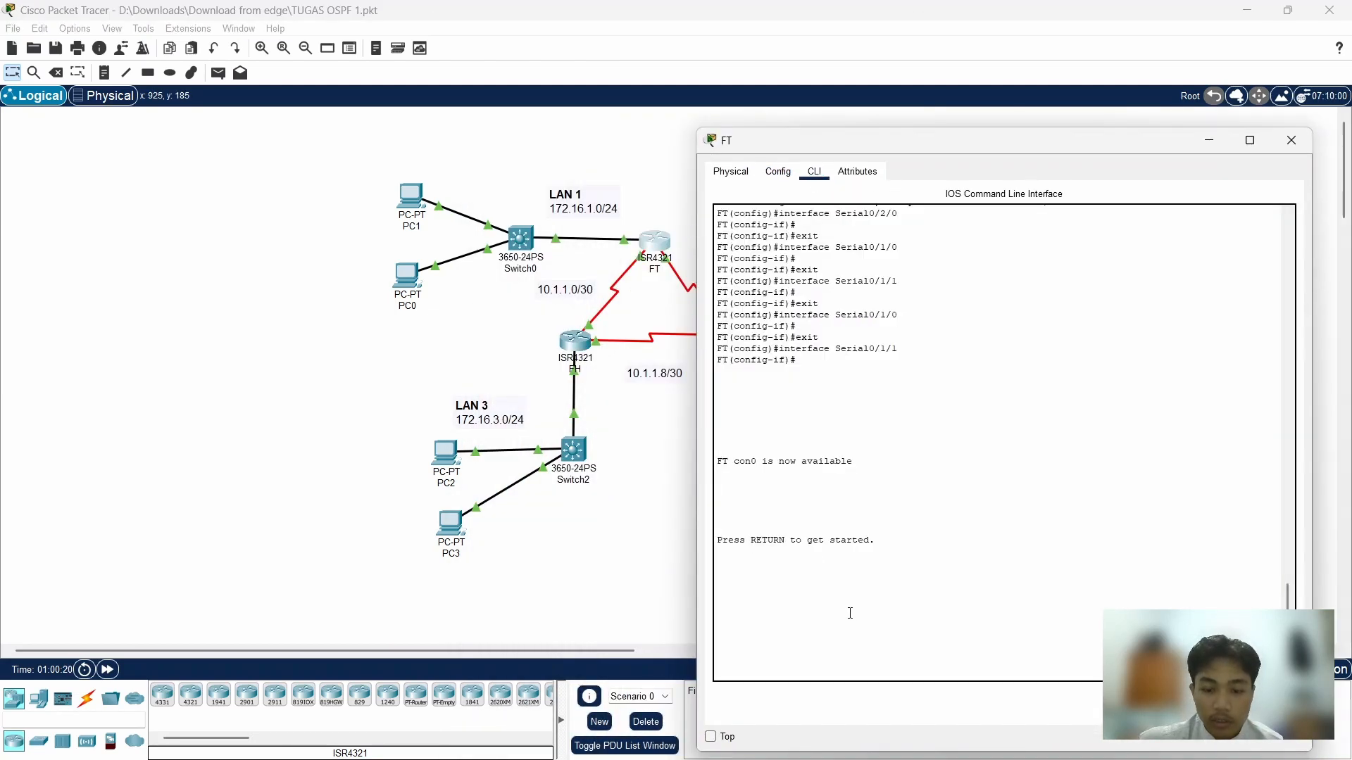
pyautogui.press('Return')
pyautogui.write('en')
pyautogui.press('Return')
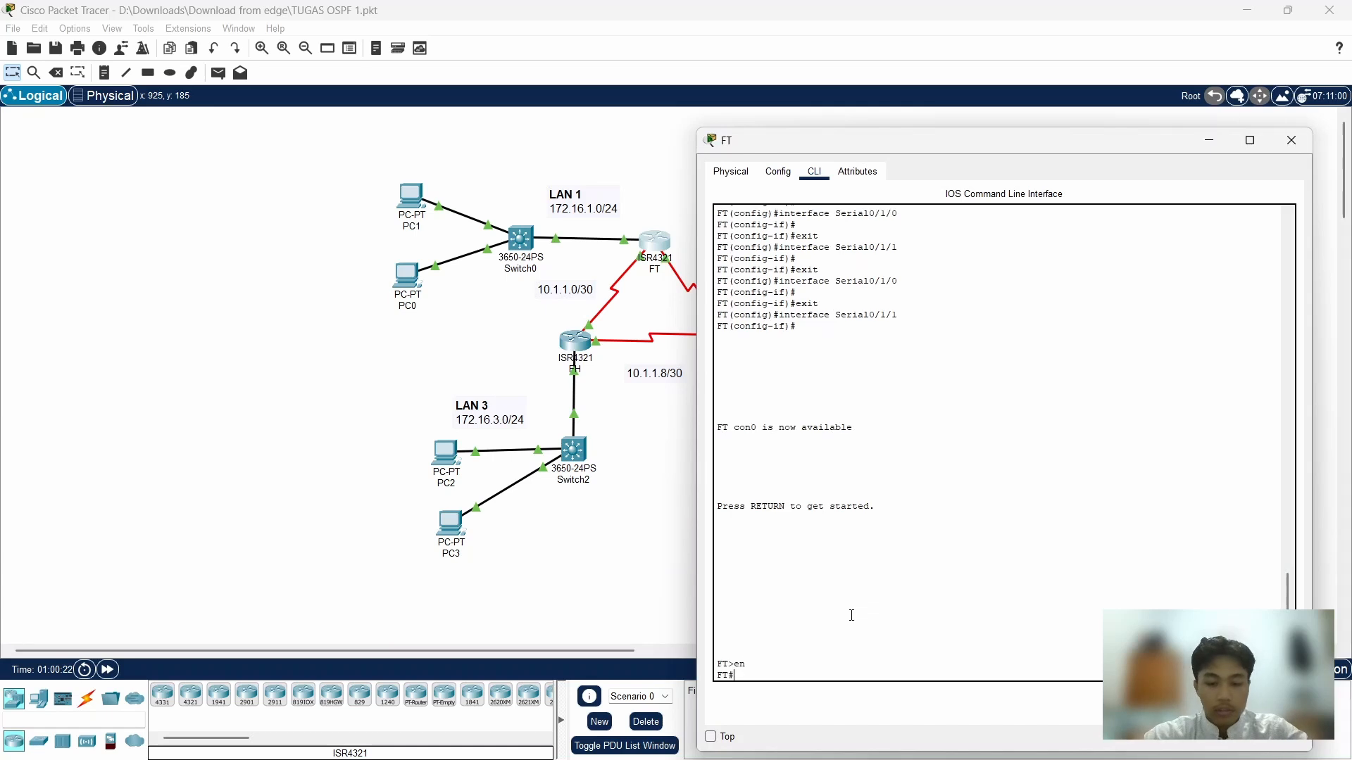
pyautogui.press('Return')
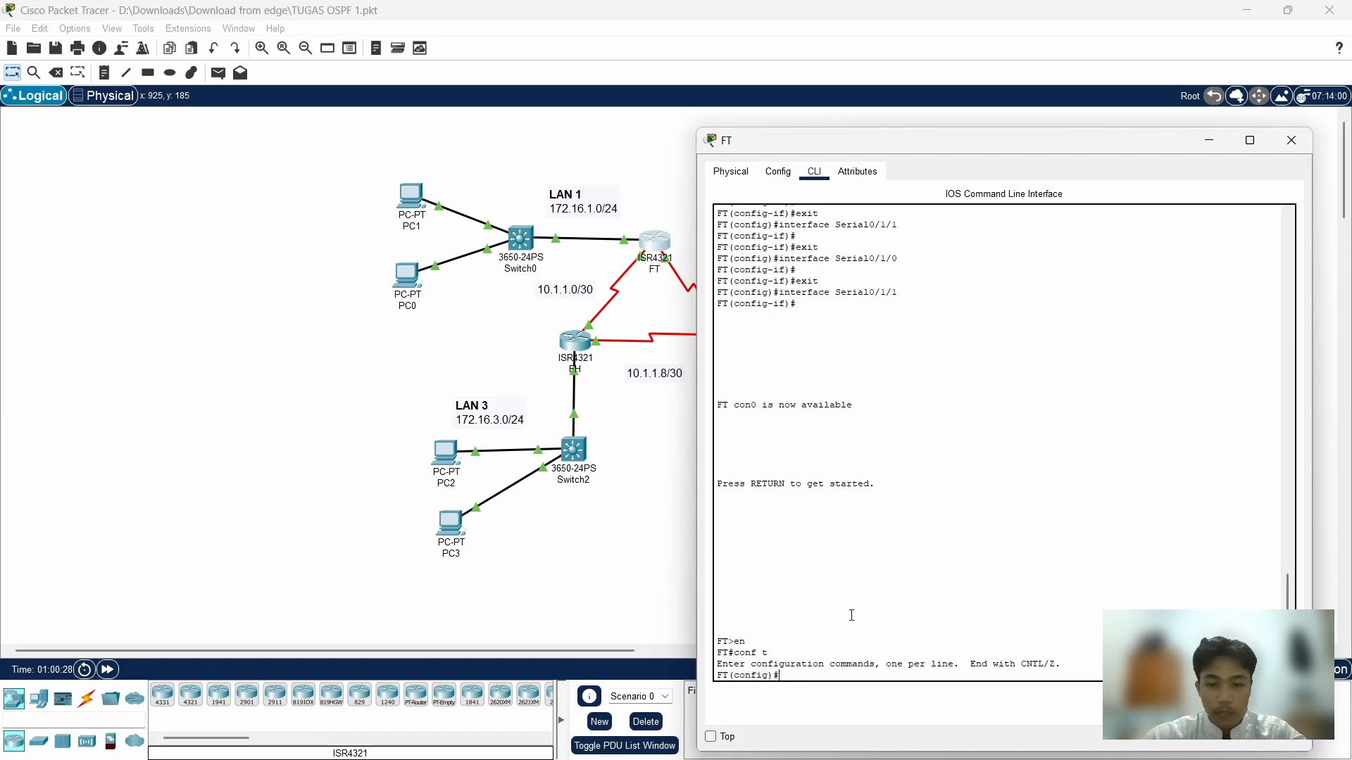
pyautogui.click(841, 739)
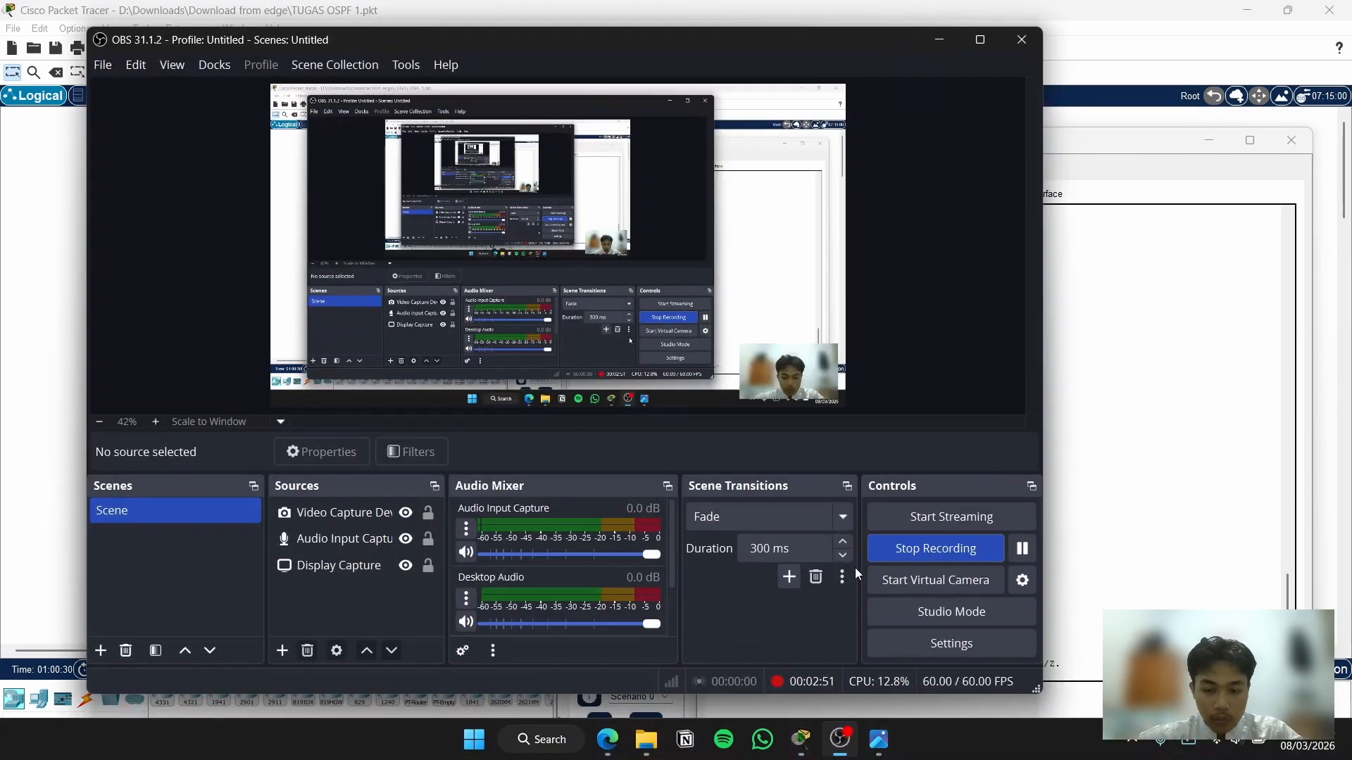
pyautogui.click(936, 41)
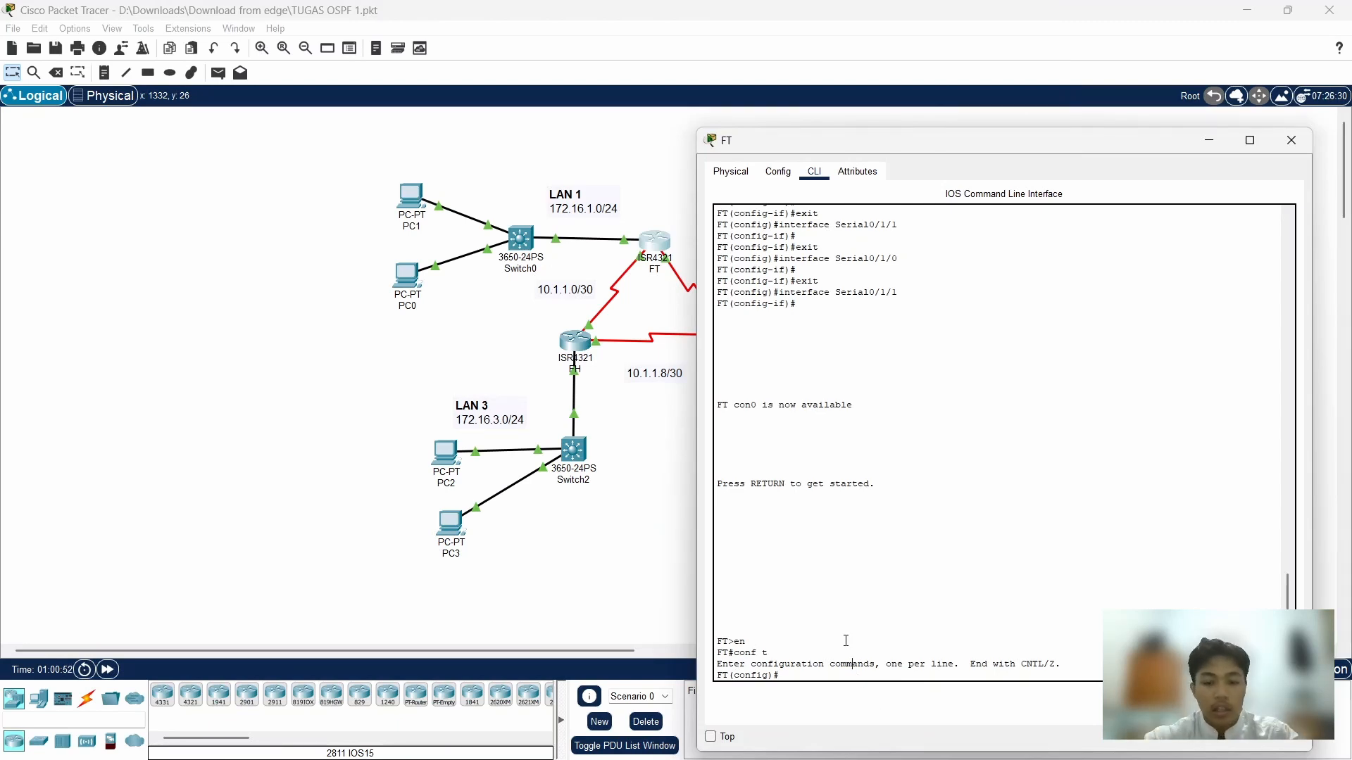
# Start OSPF process 10 on router FT with router ID 1.1.1.1, and put its window away
pyautogui.write('uter ')
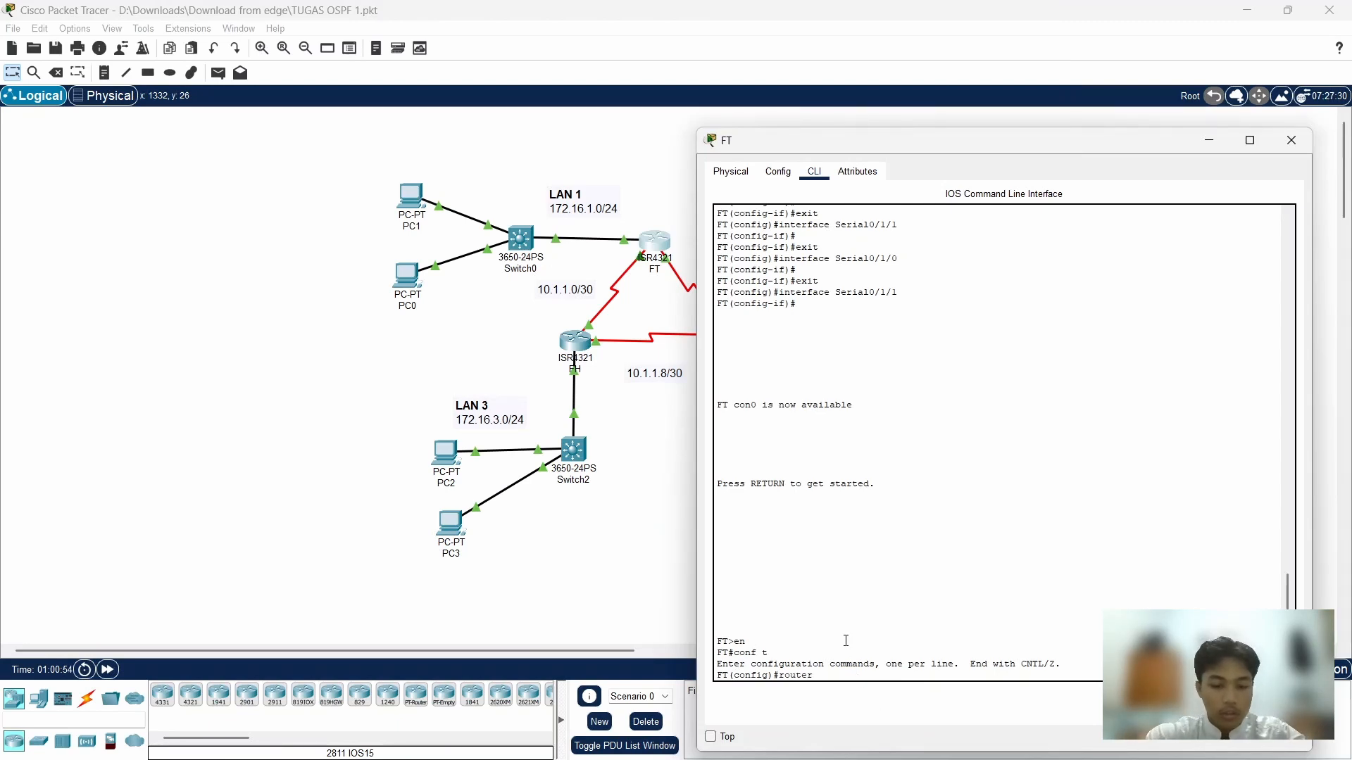
pyautogui.write('ospf 10')
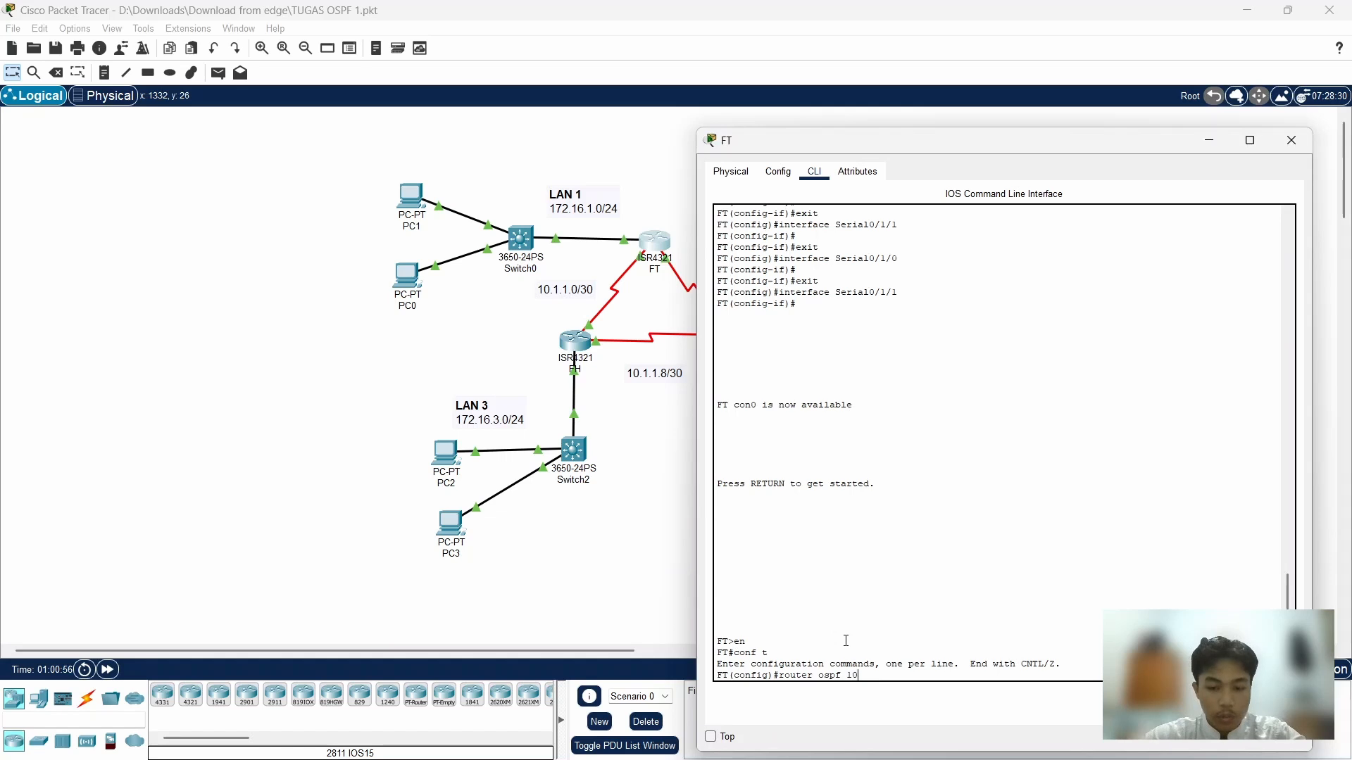
pyautogui.press('Return')
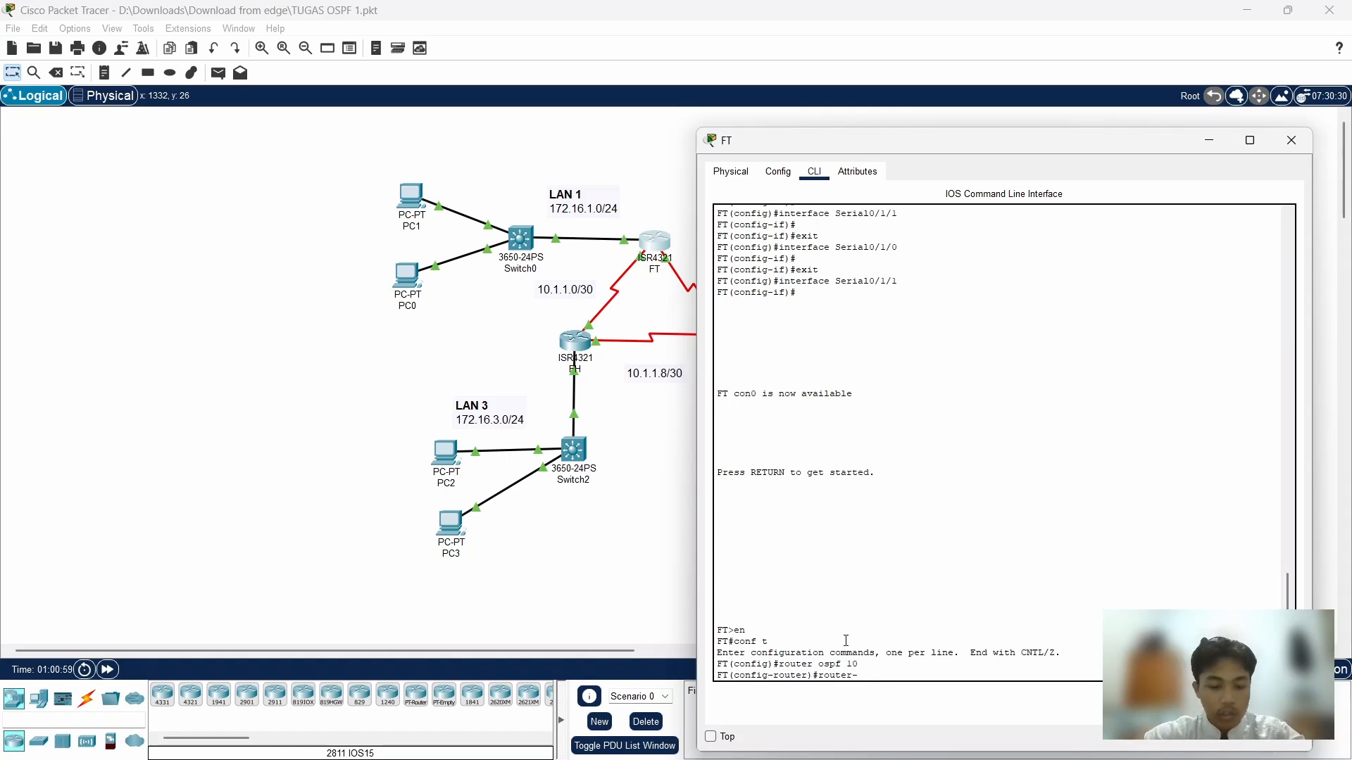
pyautogui.moveTo(856, 759)
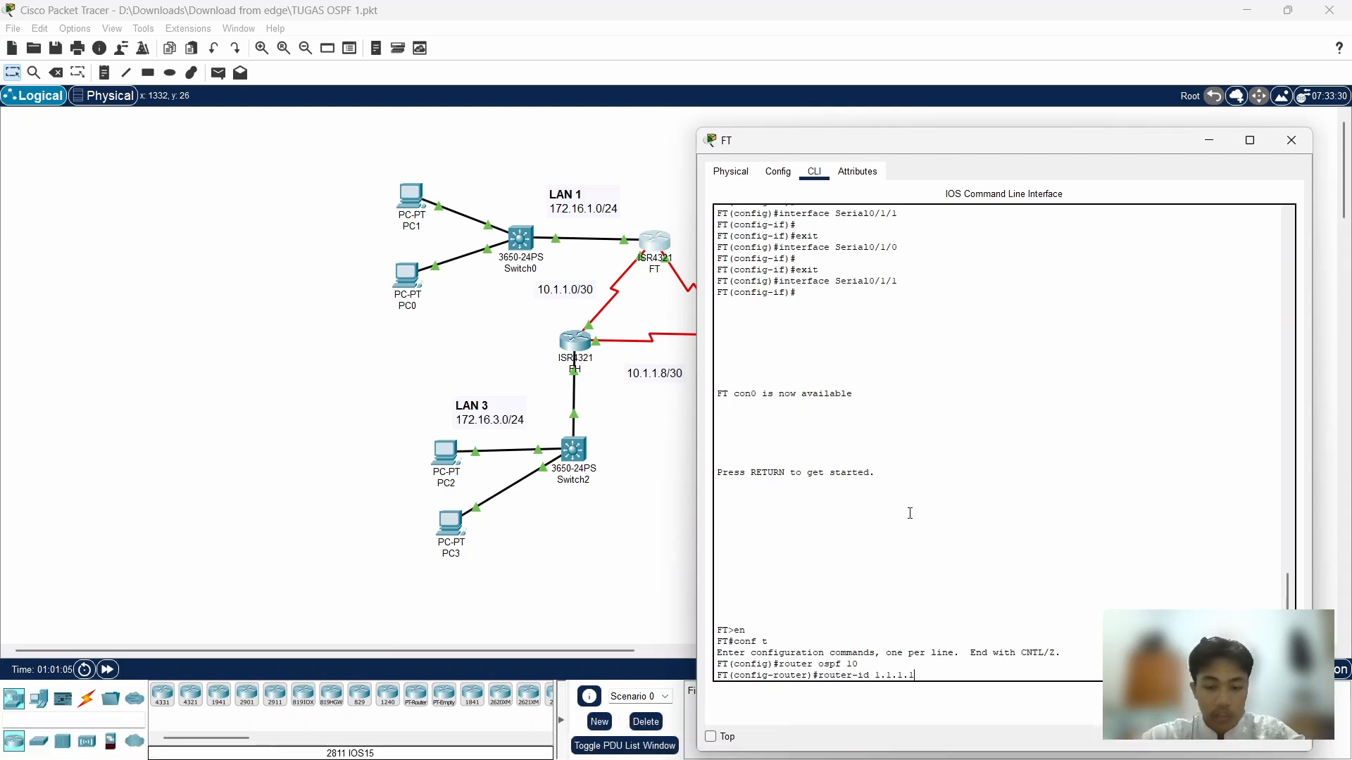
pyautogui.press('Return')
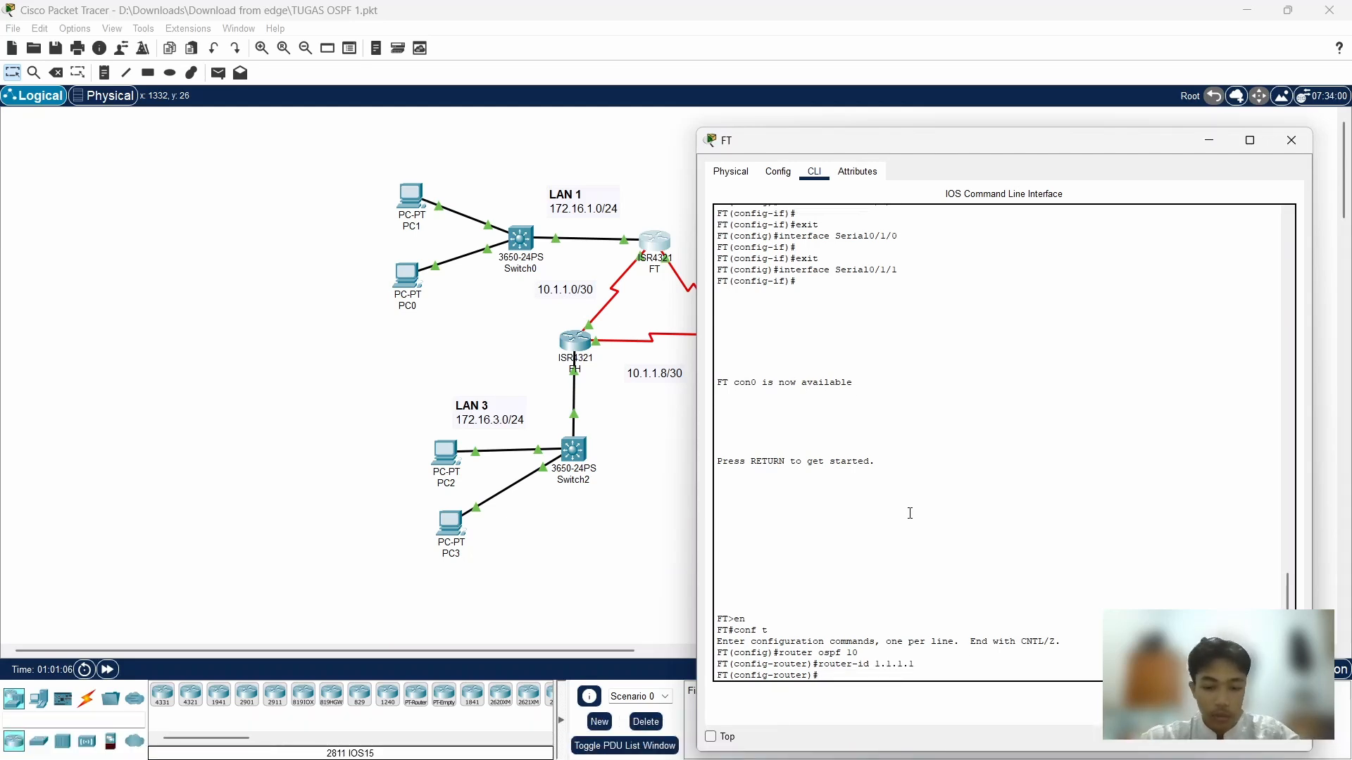
pyautogui.click(1208, 146)
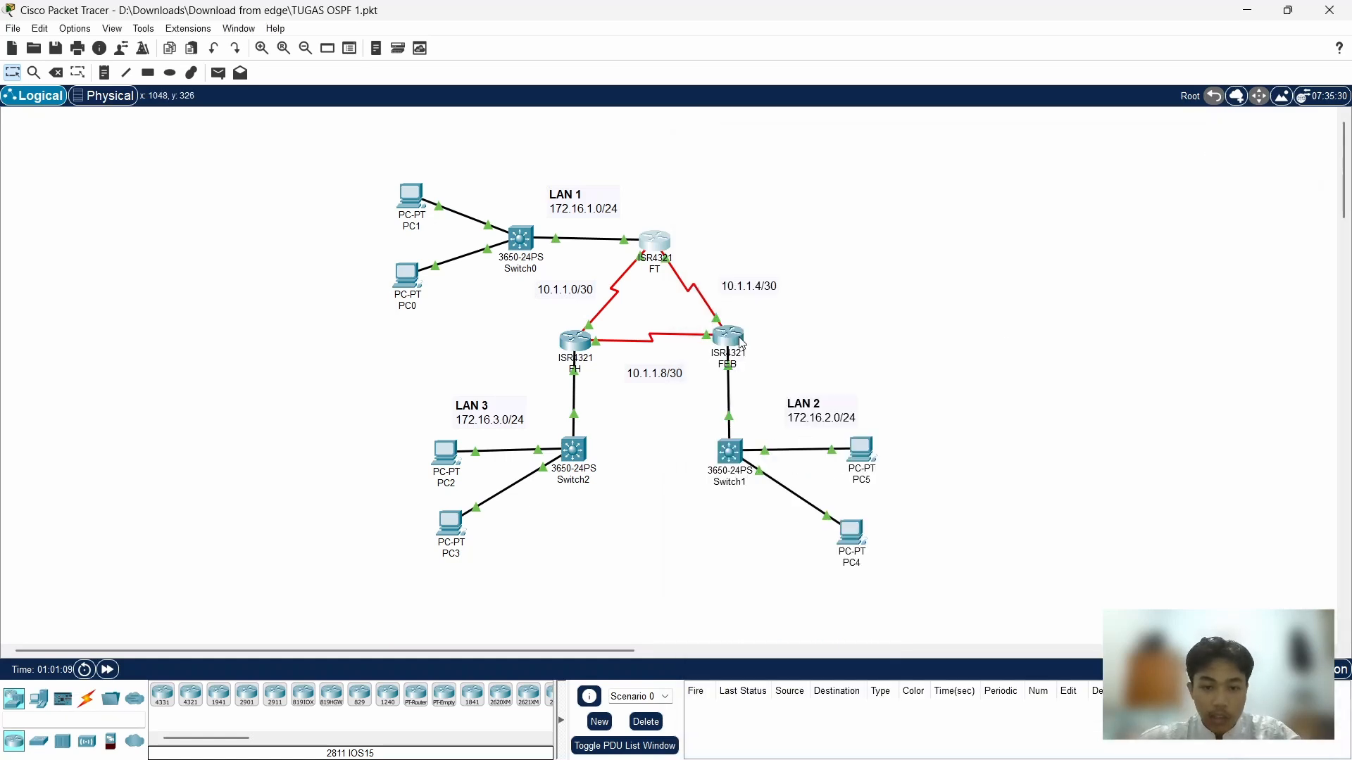
# Open the command line of router FEB and enter global configuration mode with en and conf t
pyautogui.click(732, 343)
pyautogui.click(512, 184)
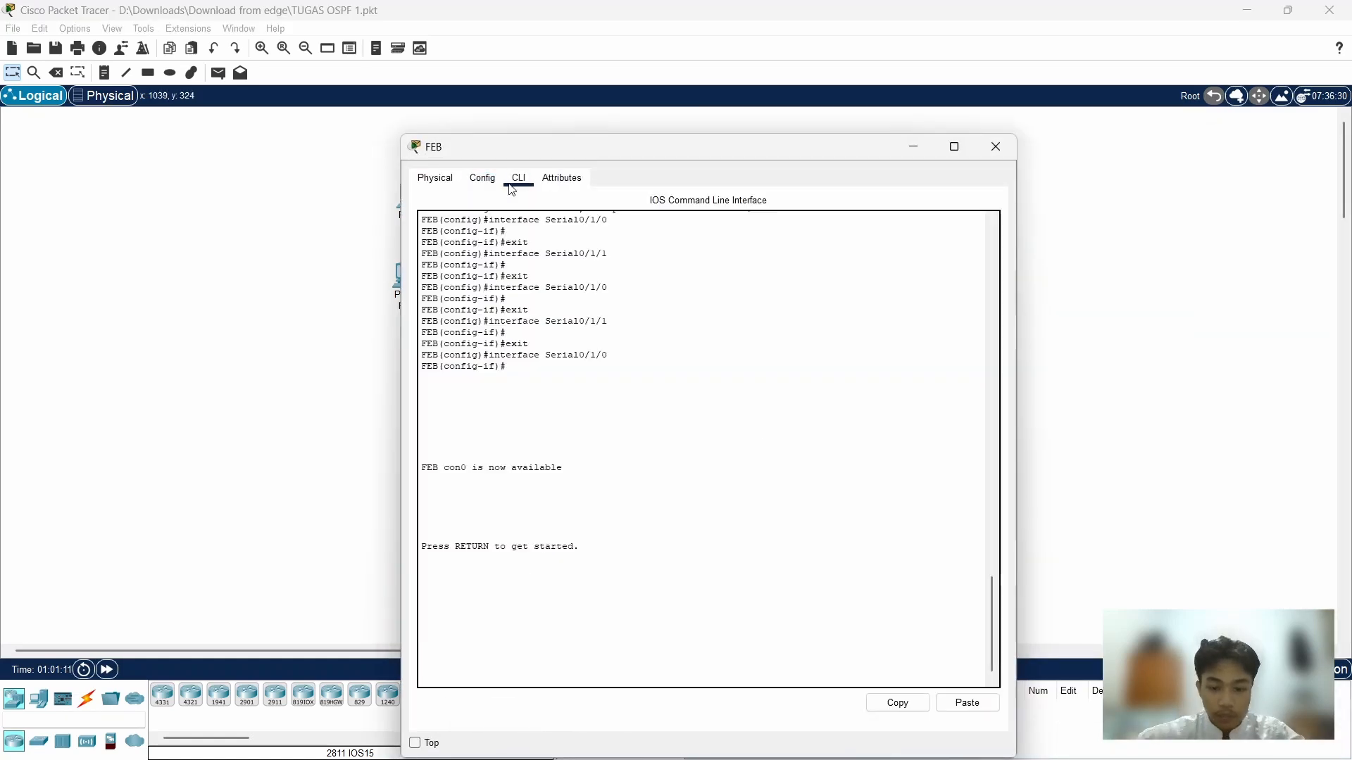
pyautogui.write('en')
pyautogui.press('Return')
pyautogui.write('conf t')
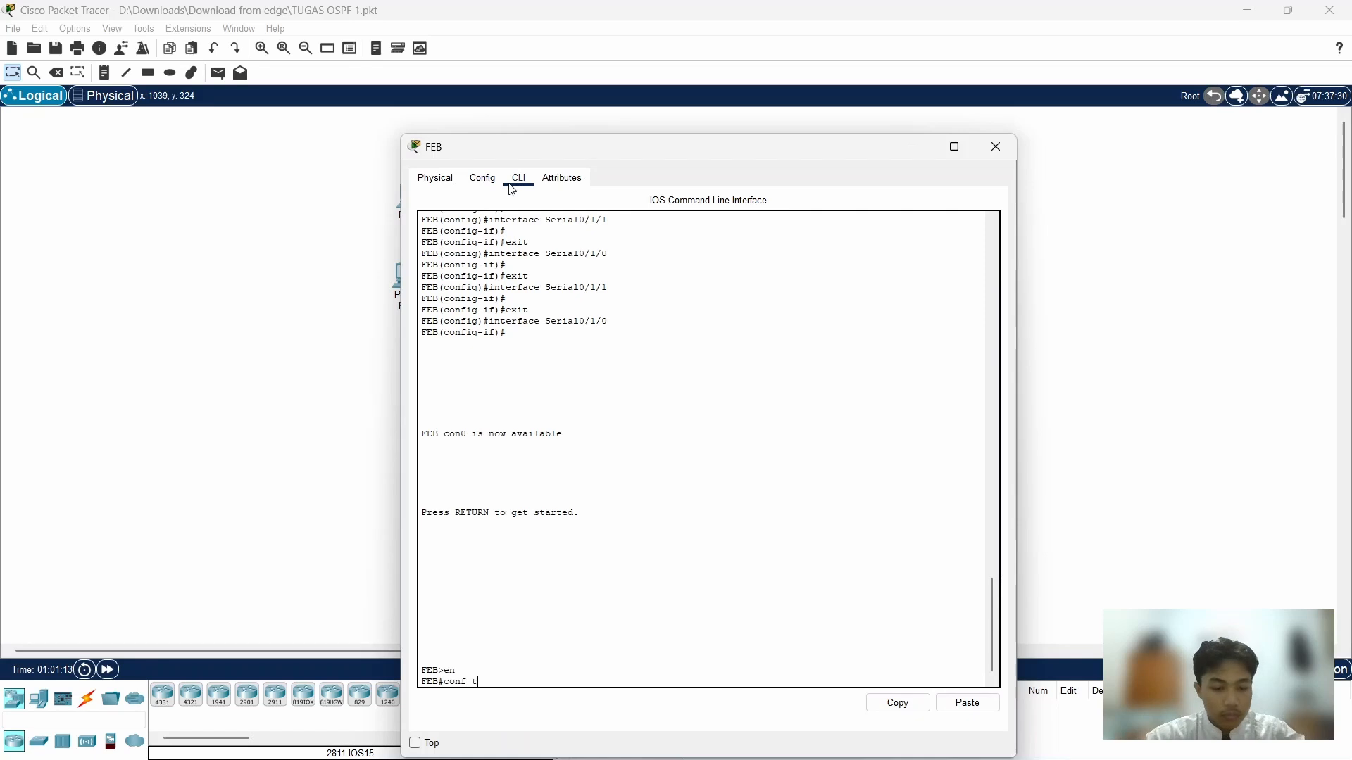
pyautogui.press('Return')
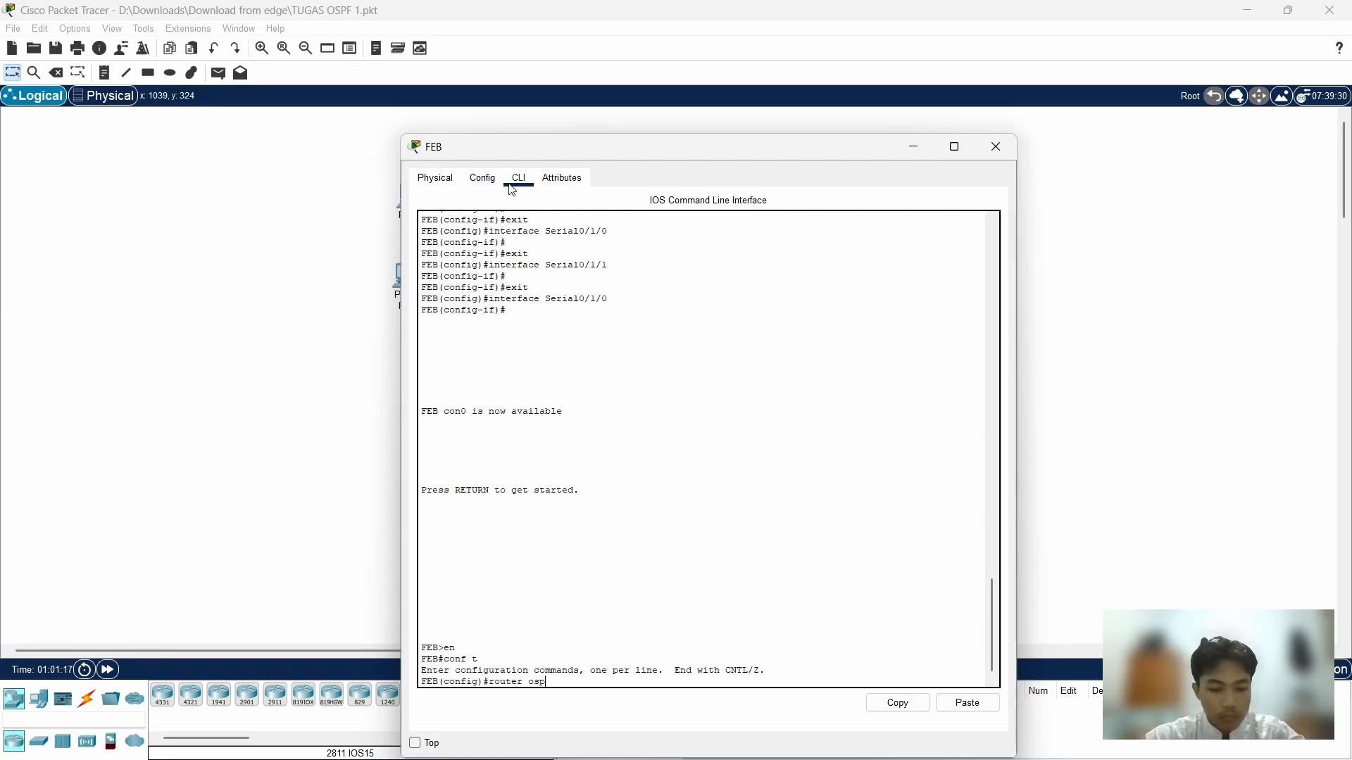
# Start OSPF process 10 on router FEB with router ID 2.2.2.2, and put its window away
pyautogui.write('router ospf 10')
pyautogui.press('Return')
pyautogui.write('router)#rou')
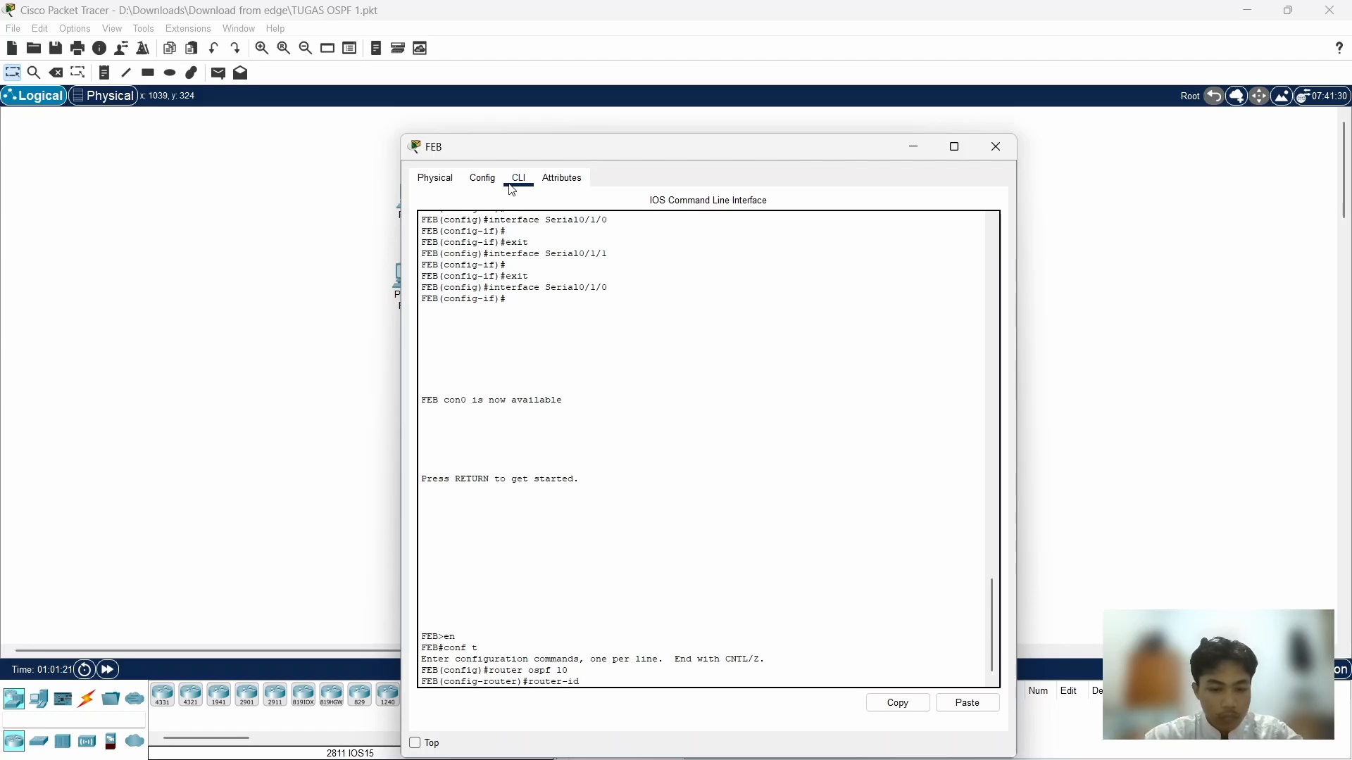
pyautogui.write('ter-id')
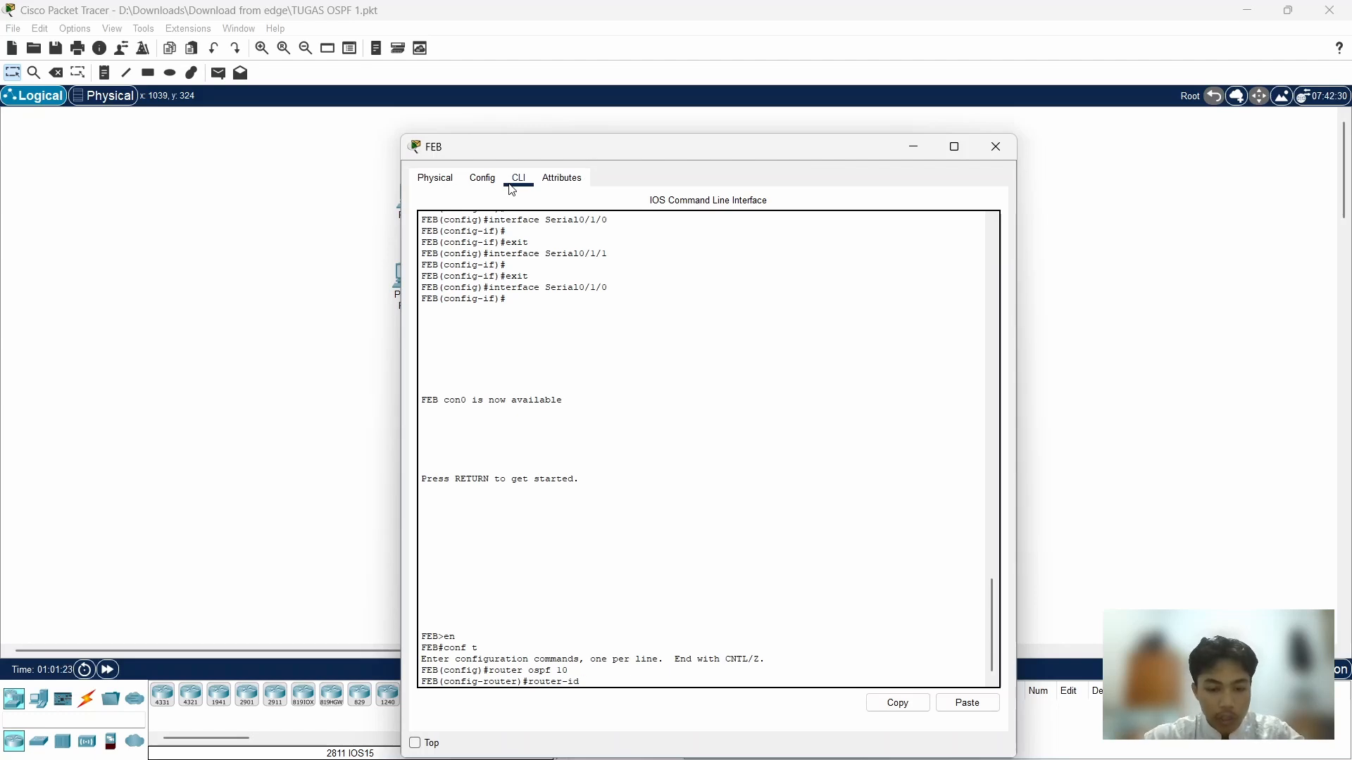
pyautogui.write(' 2.2.2.2')
pyautogui.press('Return')
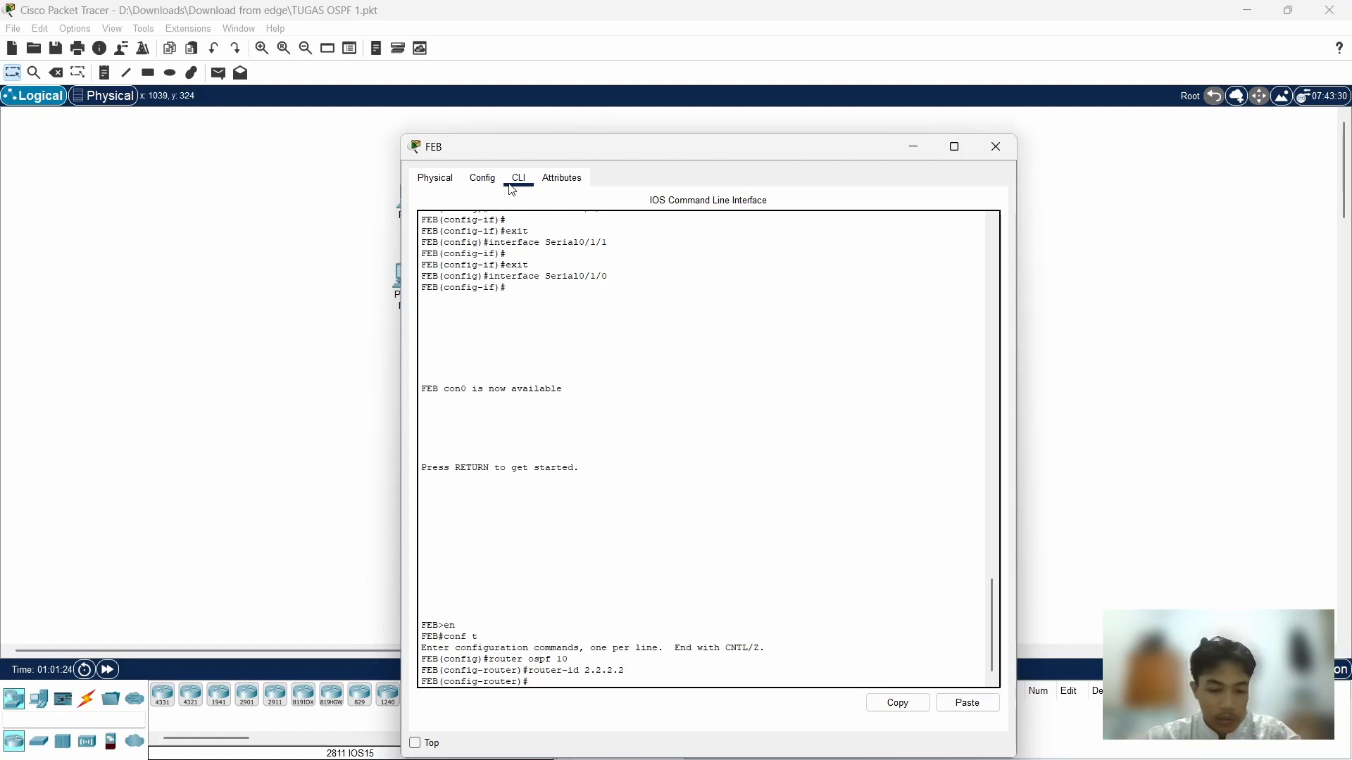
pyautogui.click(987, 167)
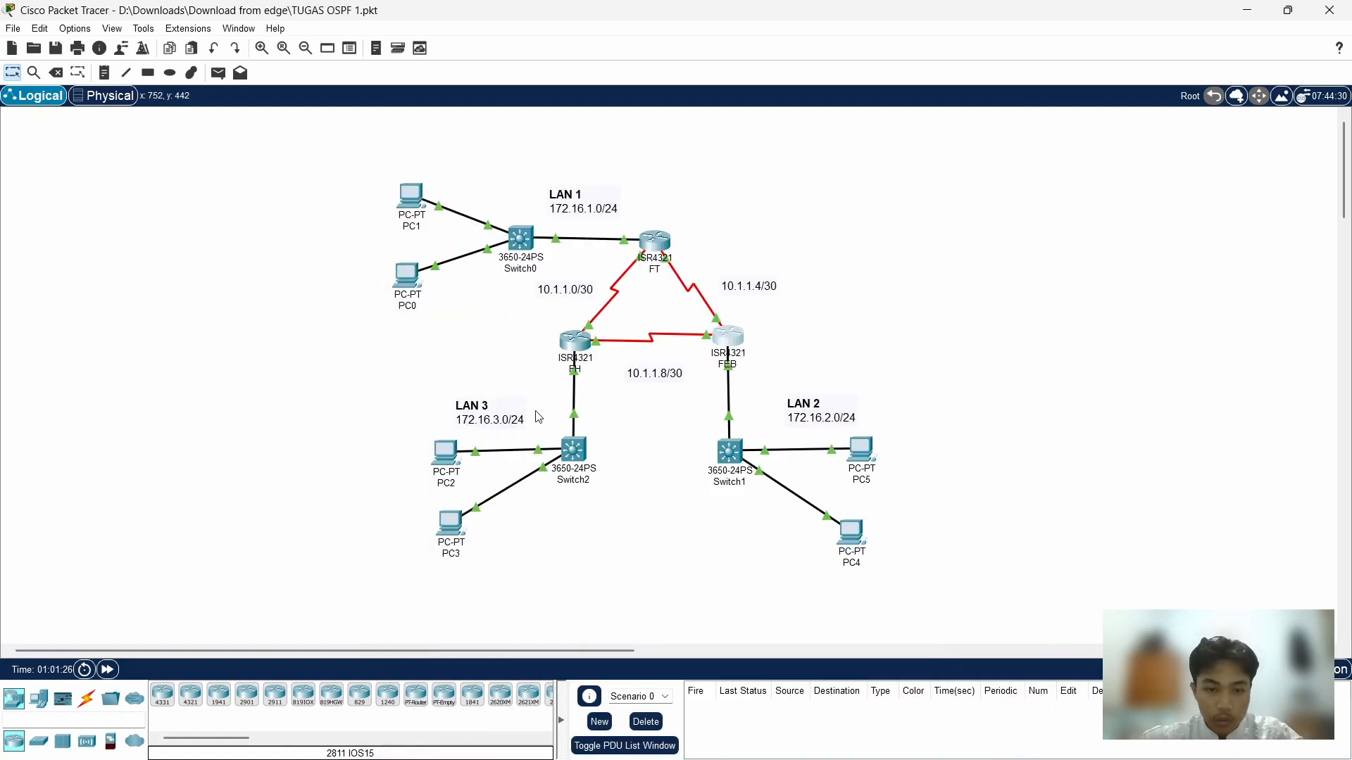
# Open the command line of router FH and enter global configuration mode with en and conf t
pyautogui.click(571, 345)
pyautogui.click(323, 179)
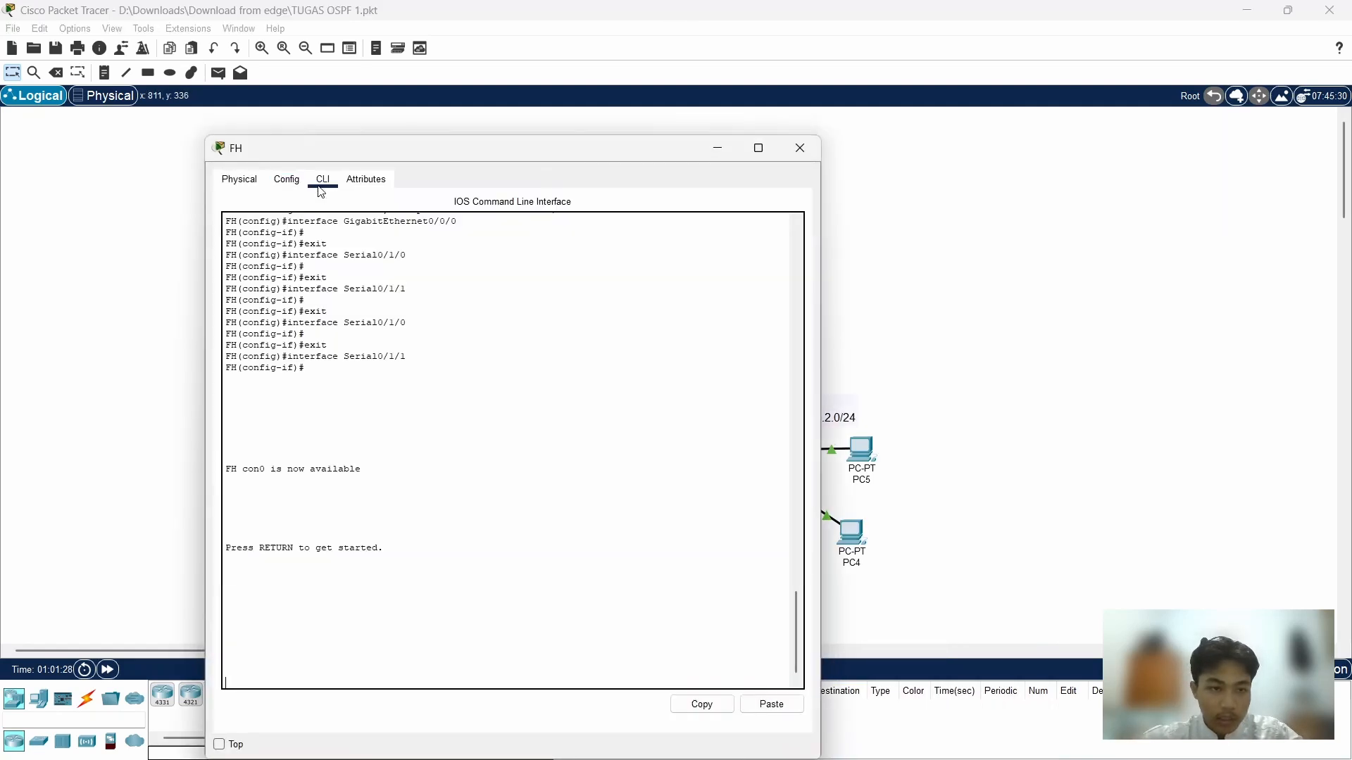
pyautogui.press('Return')
pyautogui.write('en')
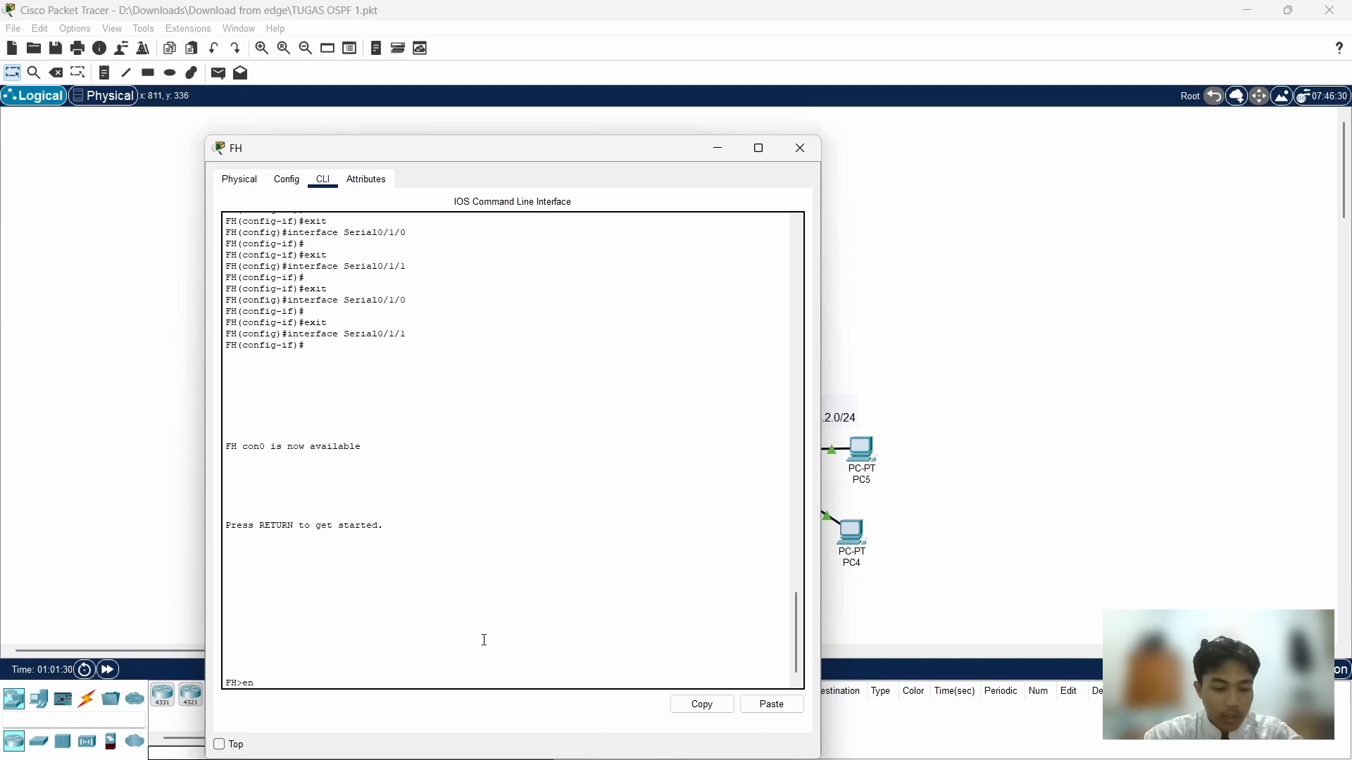
pyautogui.press('Return')
pyautogui.write('conf t')
pyautogui.press('Return')
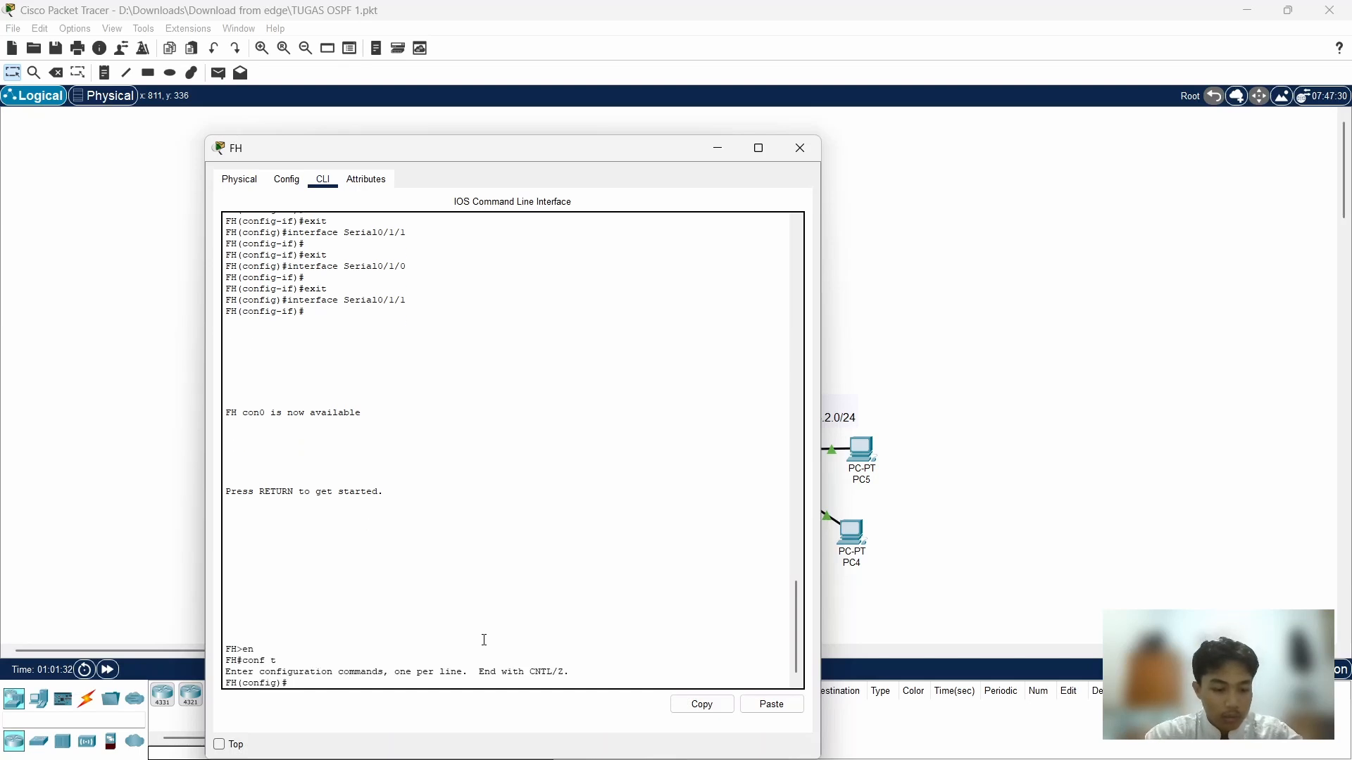
# Start OSPF process 10 on router FH with router ID 3.3.3.3, and put its window away
pyautogui.write('router ospf 10')
pyautogui.press('Return')
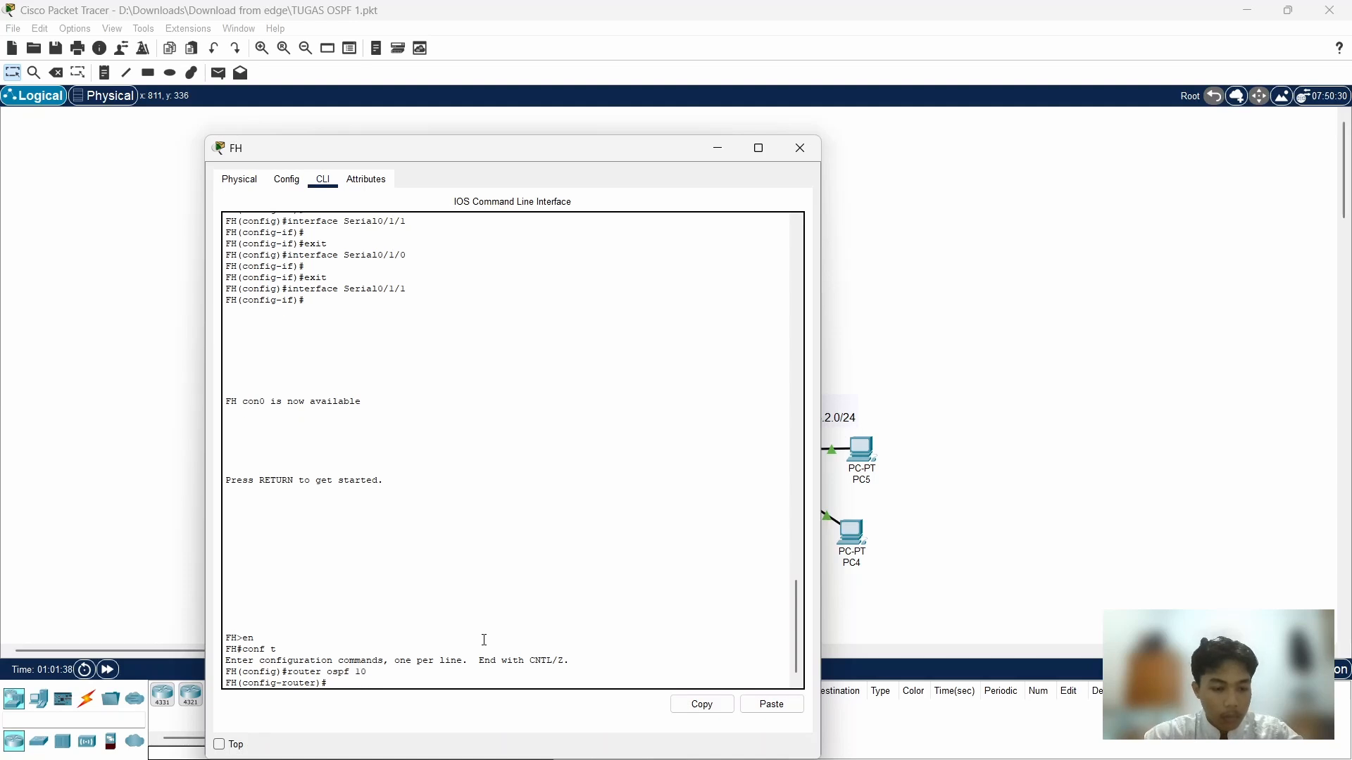
pyautogui.write('router')
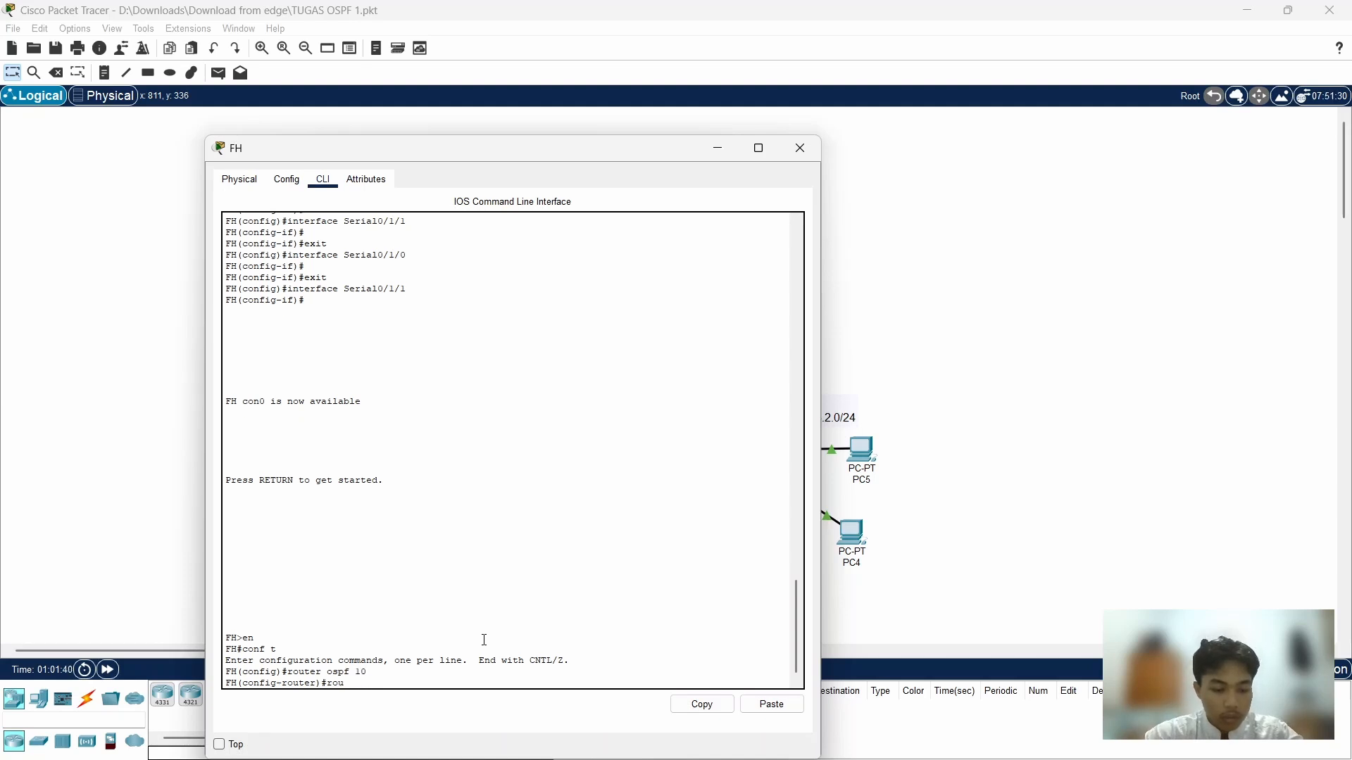
pyautogui.write('-')
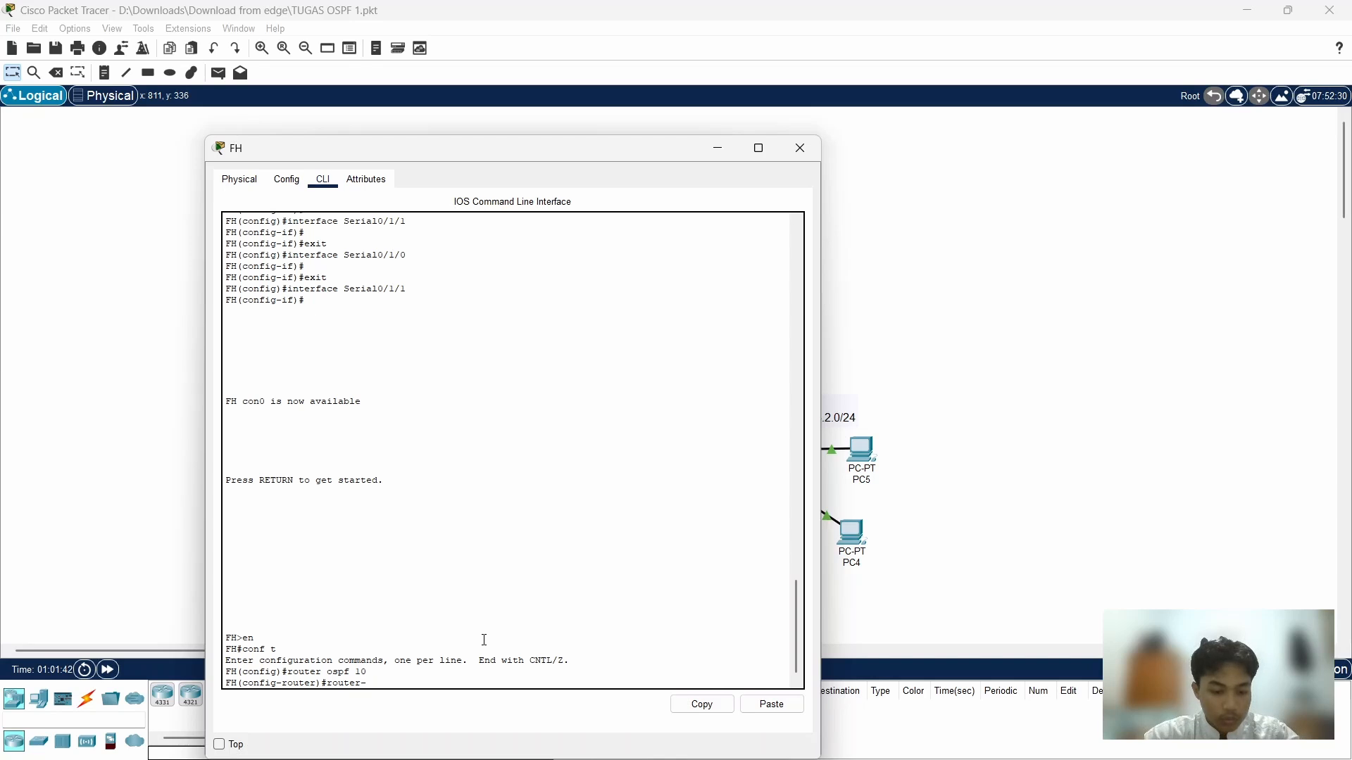
pyautogui.write('id 3.3.')
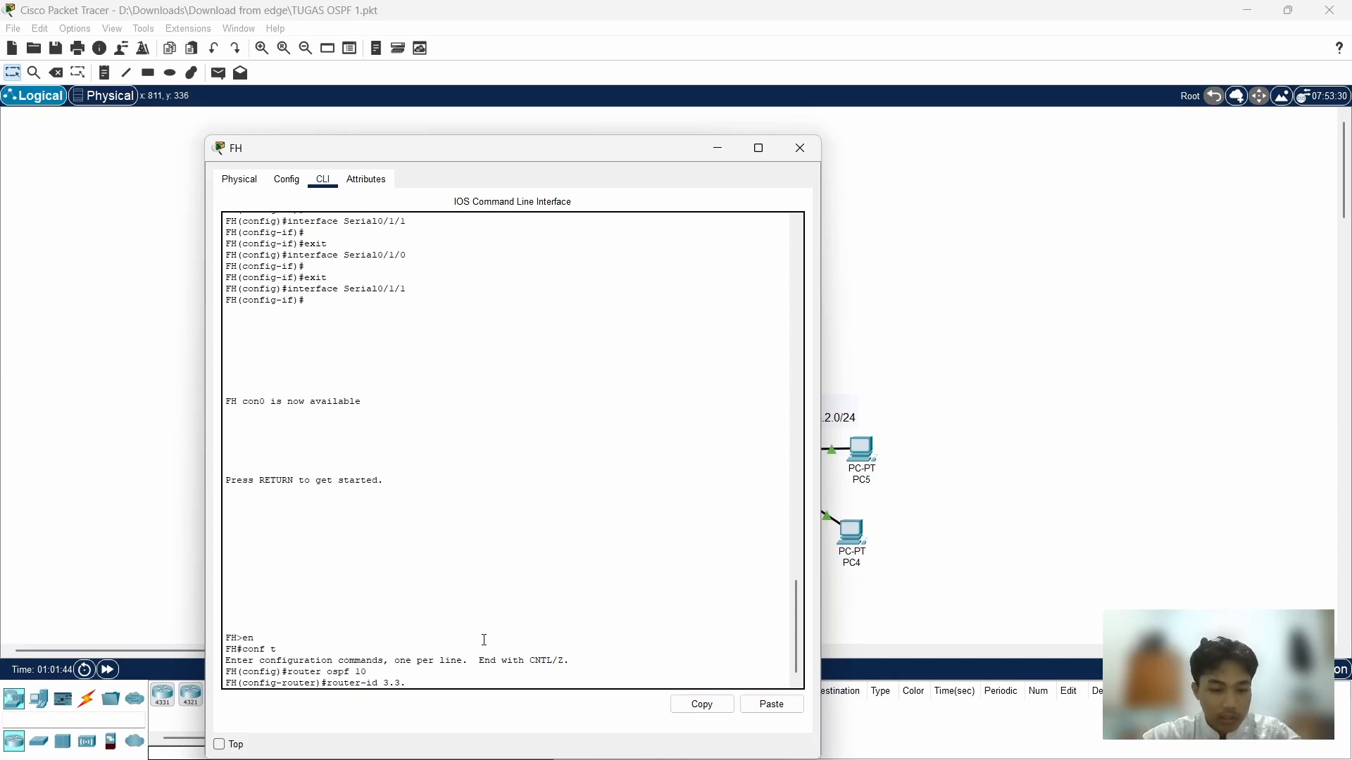
pyautogui.write('3.3')
pyautogui.press('Return')
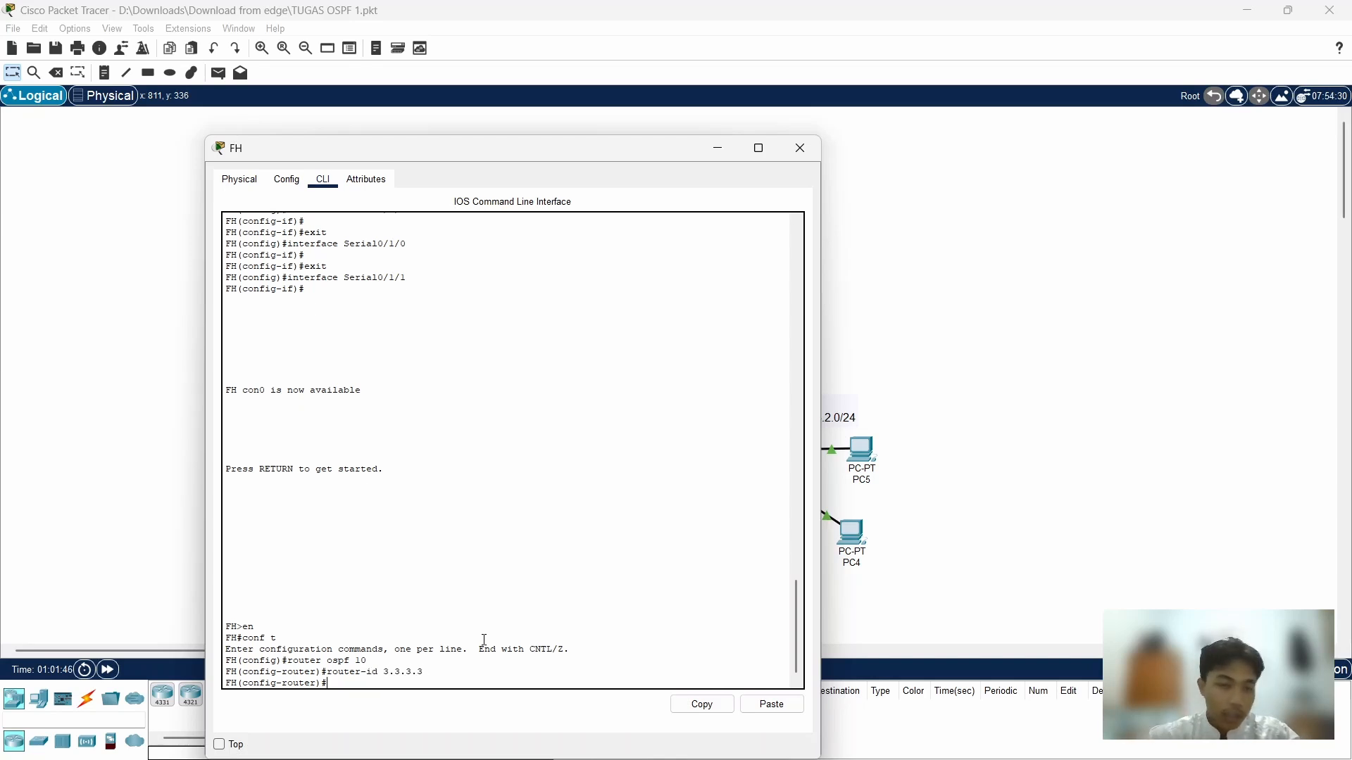
pyautogui.click(717, 148)
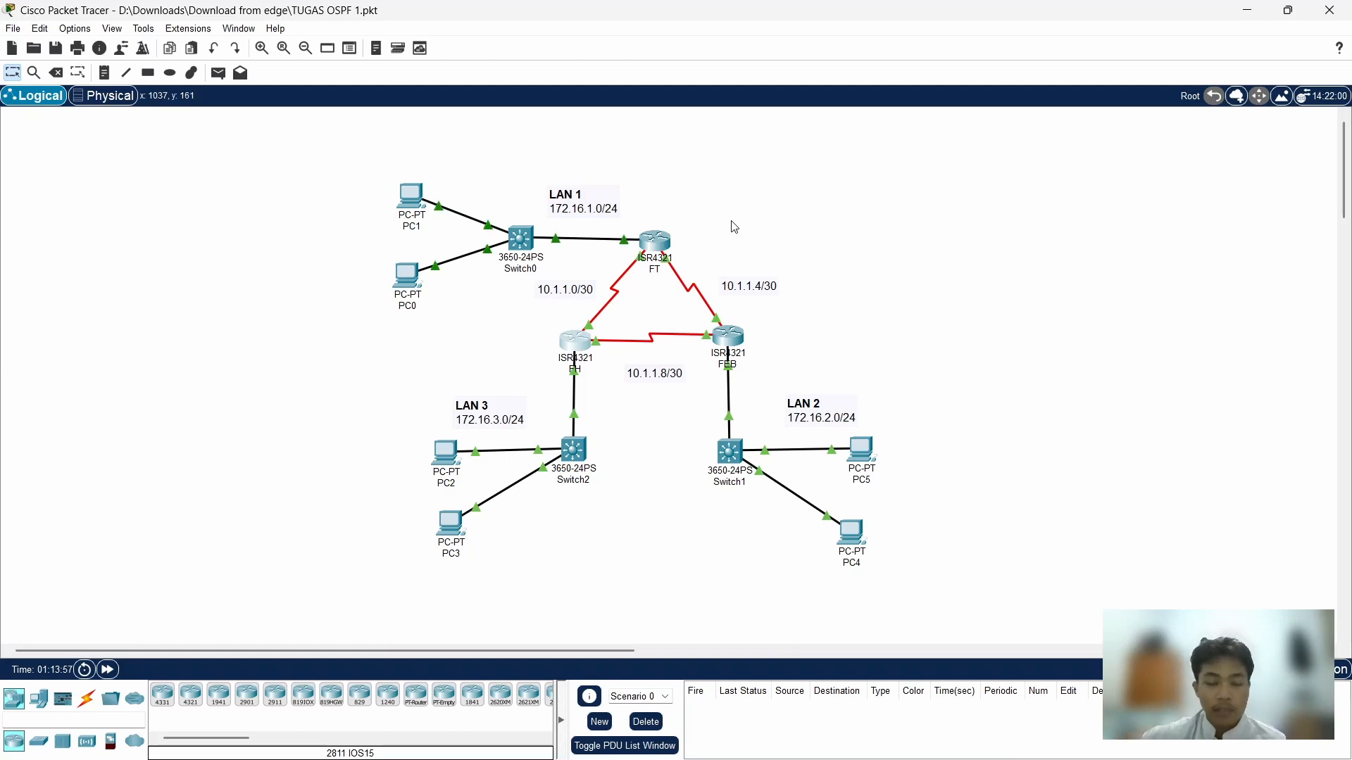
# Reopen router FT's command line beside the topology and return to global configuration mode with en and conf t
pyautogui.click(655, 244)
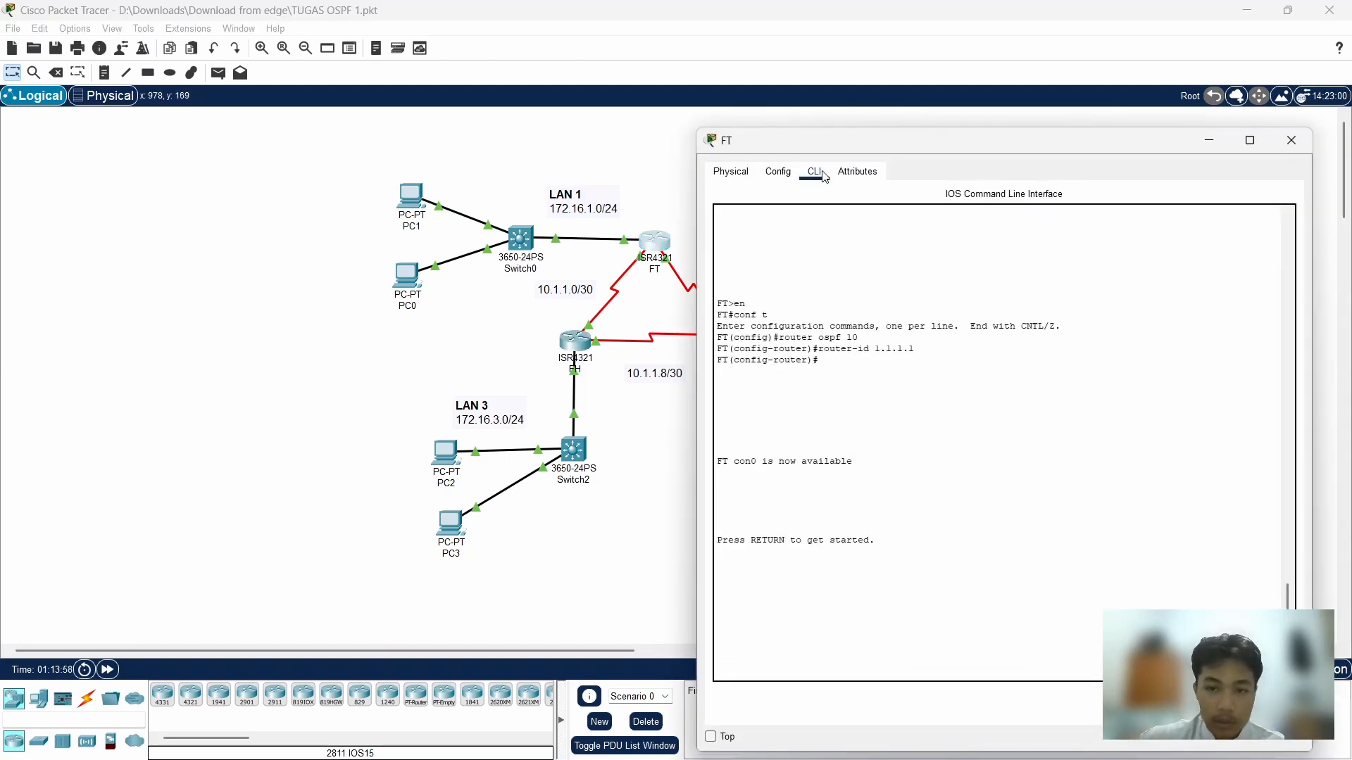
pyautogui.moveTo(830, 149); pyautogui.dragTo(920, 65)
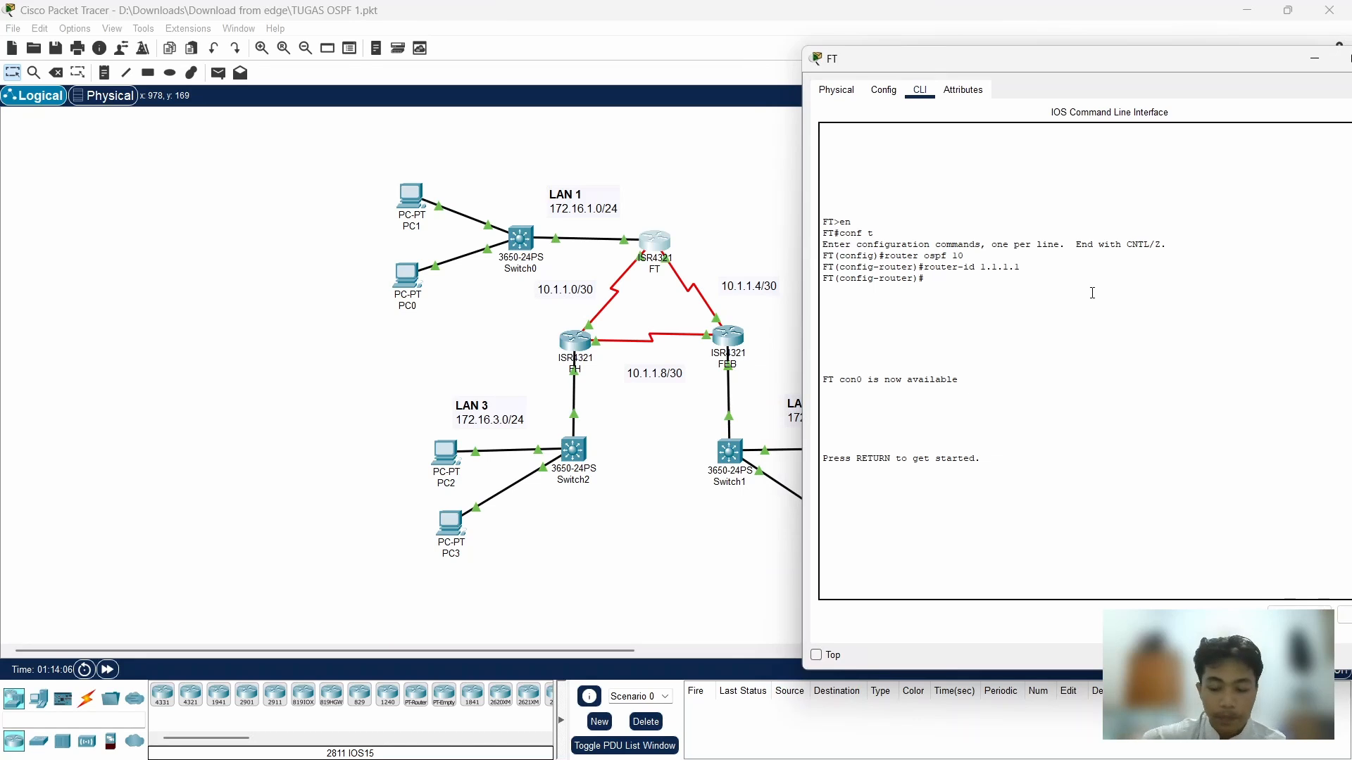
pyautogui.press('Return')
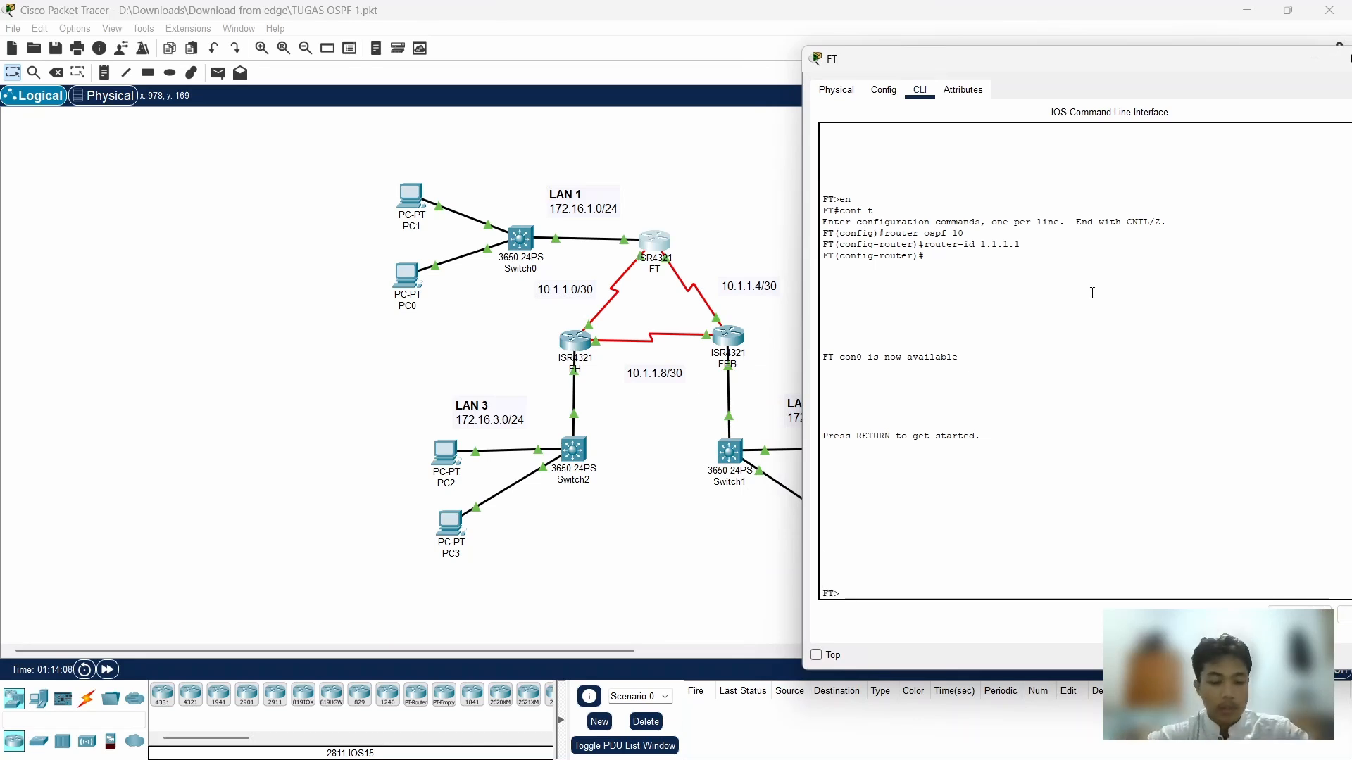
pyautogui.write('en')
pyautogui.press('Return')
pyautogui.write('conf t')
pyautogui.press('Return')
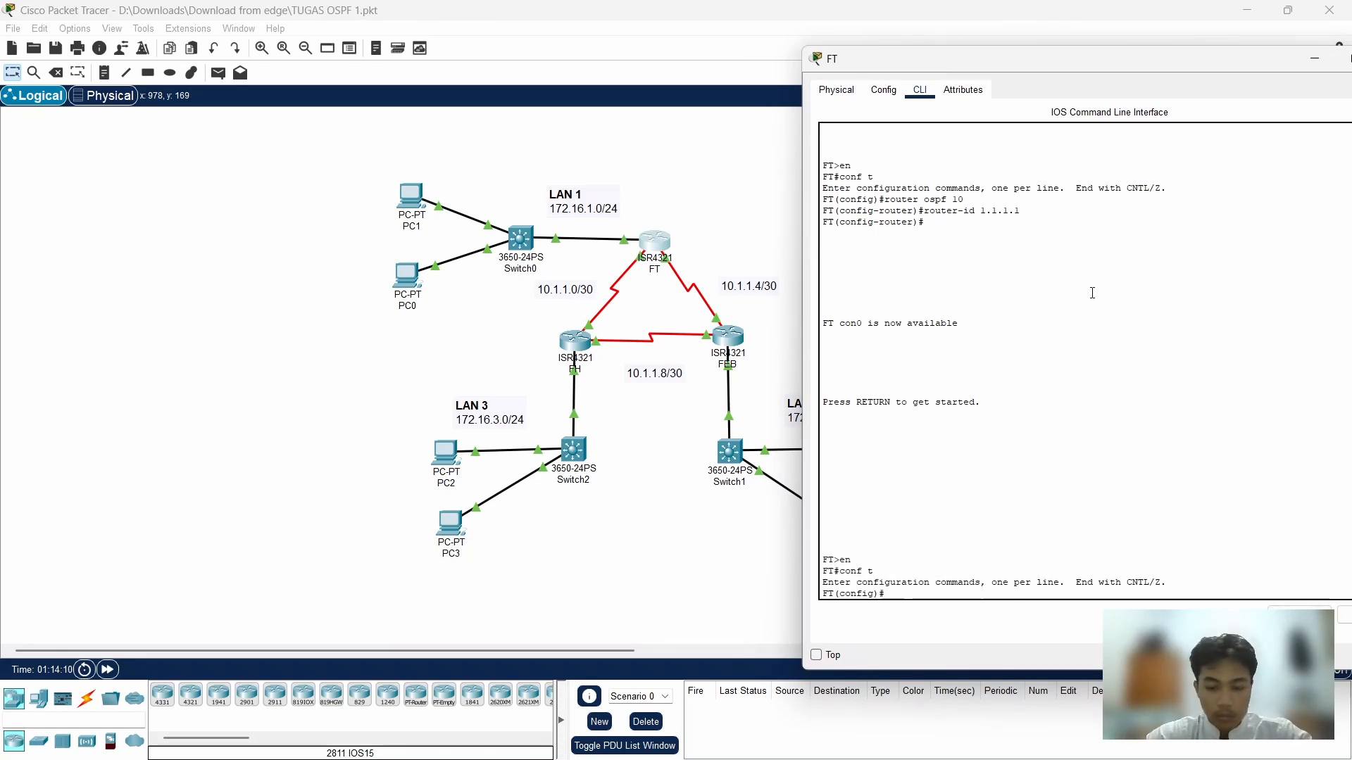
# Enter the configuration of OSPF process 10 on router FT with router ospf 10
pyautogui.write('rou')
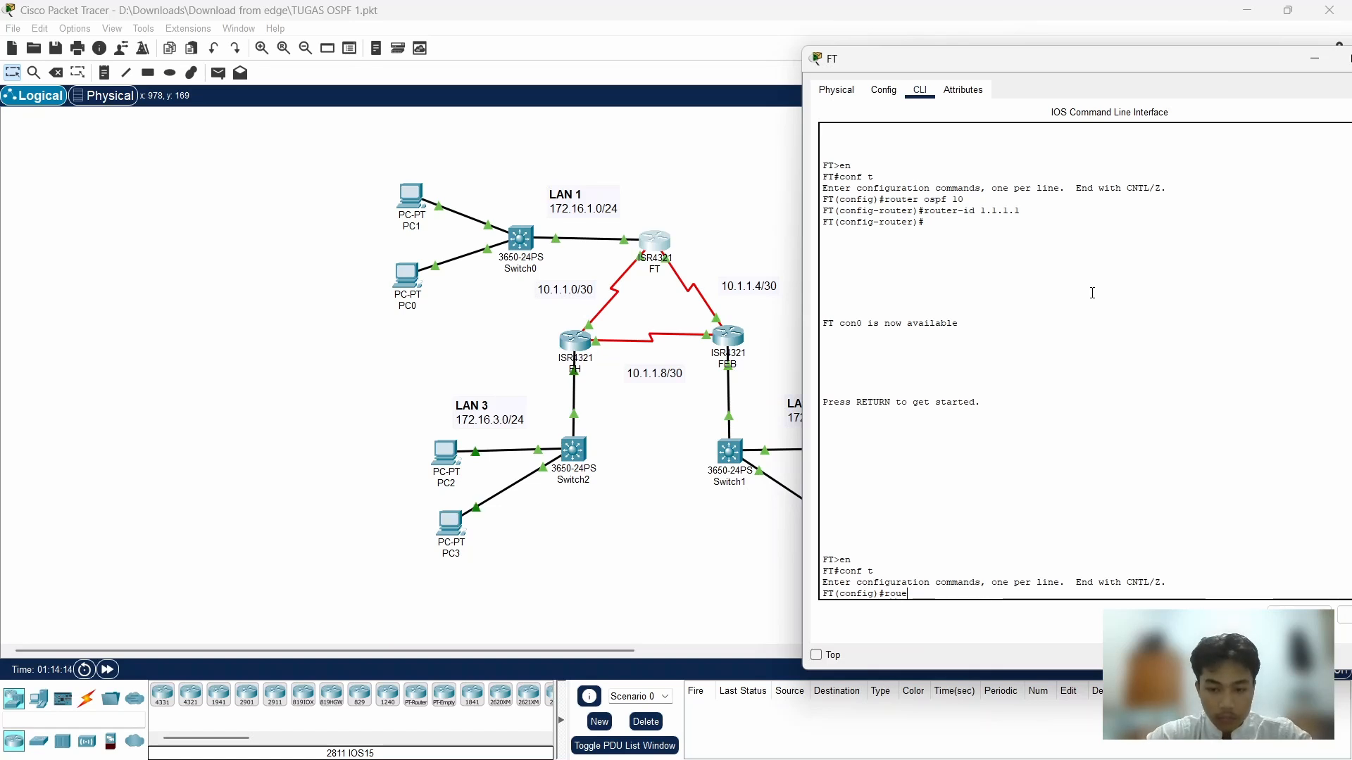
pyautogui.write('ter ospf')
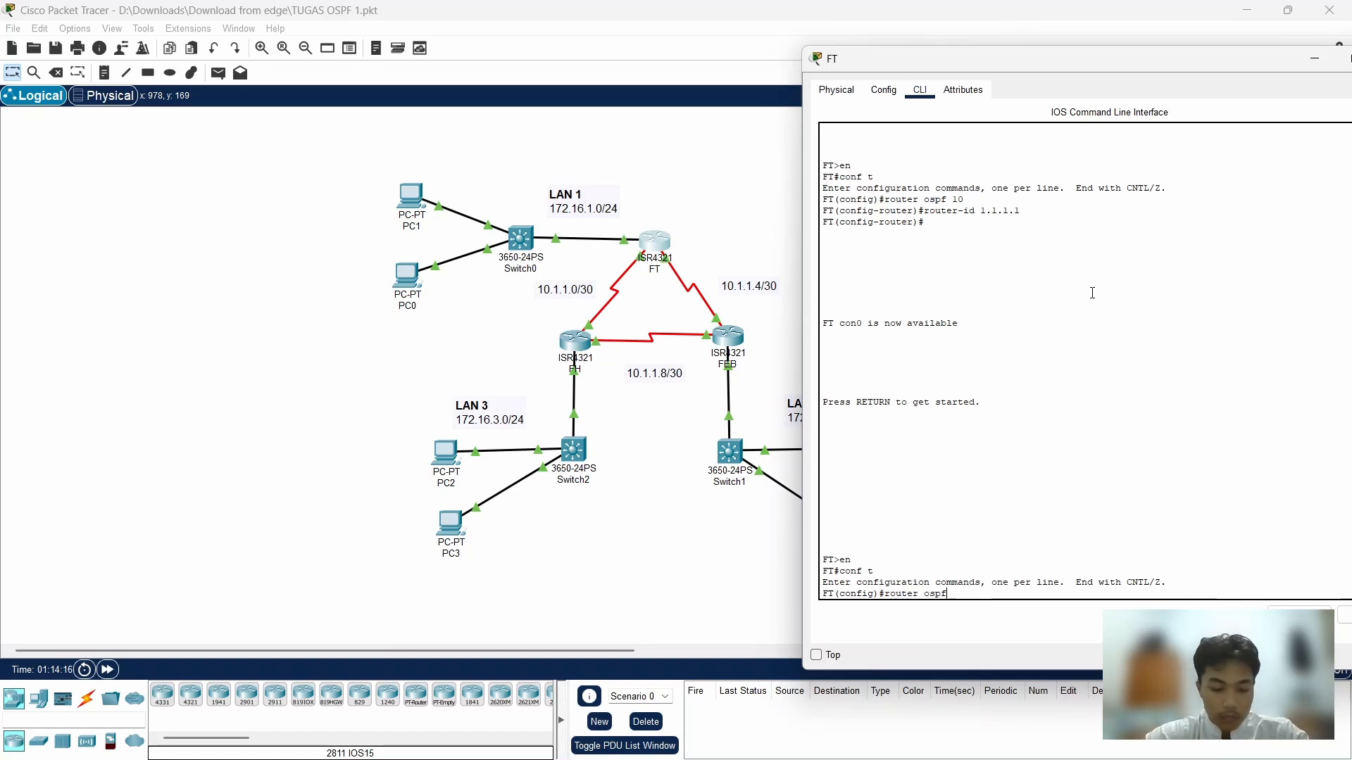
pyautogui.write(' 10')
pyautogui.press('Return')
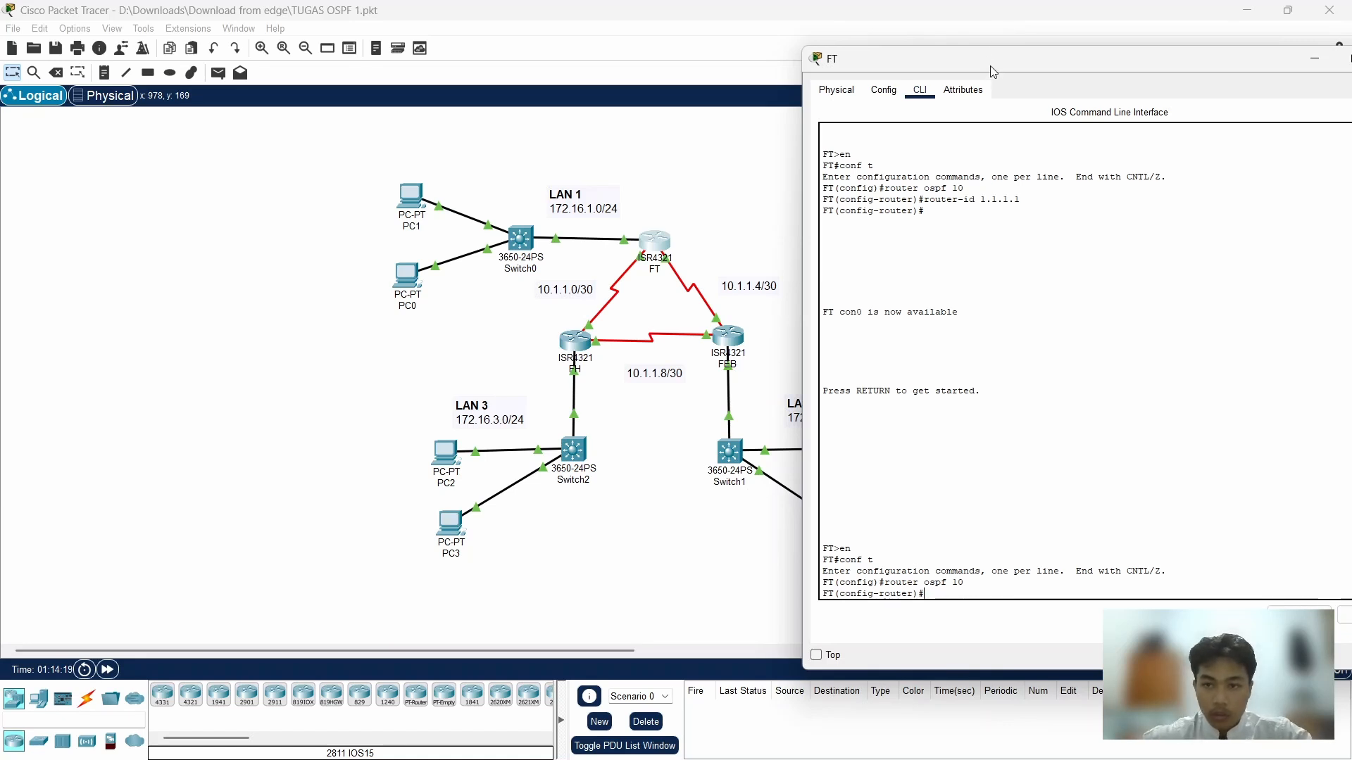
pyautogui.moveTo(991, 66); pyautogui.dragTo(989, 57)
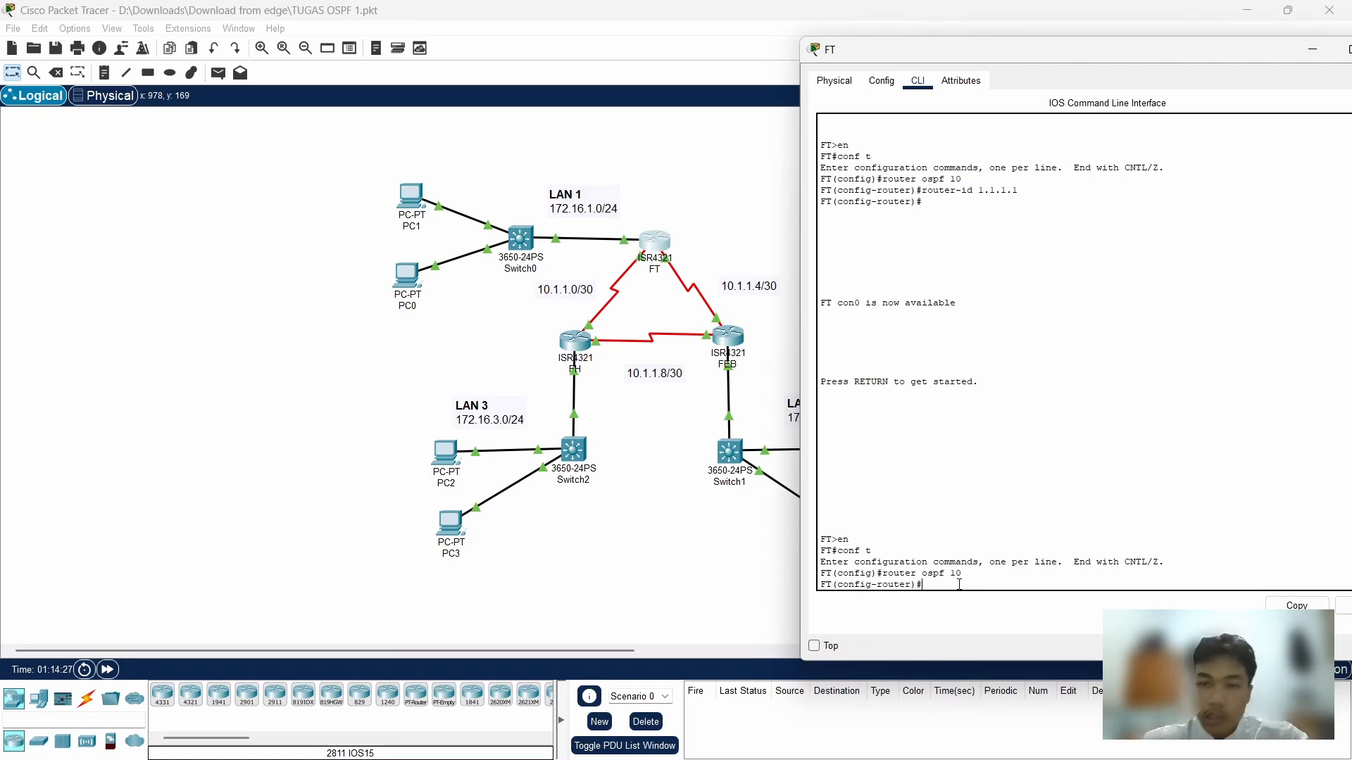
# Look up the IPv4 address of FT's GigabitEthernet0/0/0 interface, and return to the router's command line
pyautogui.click(881, 80)
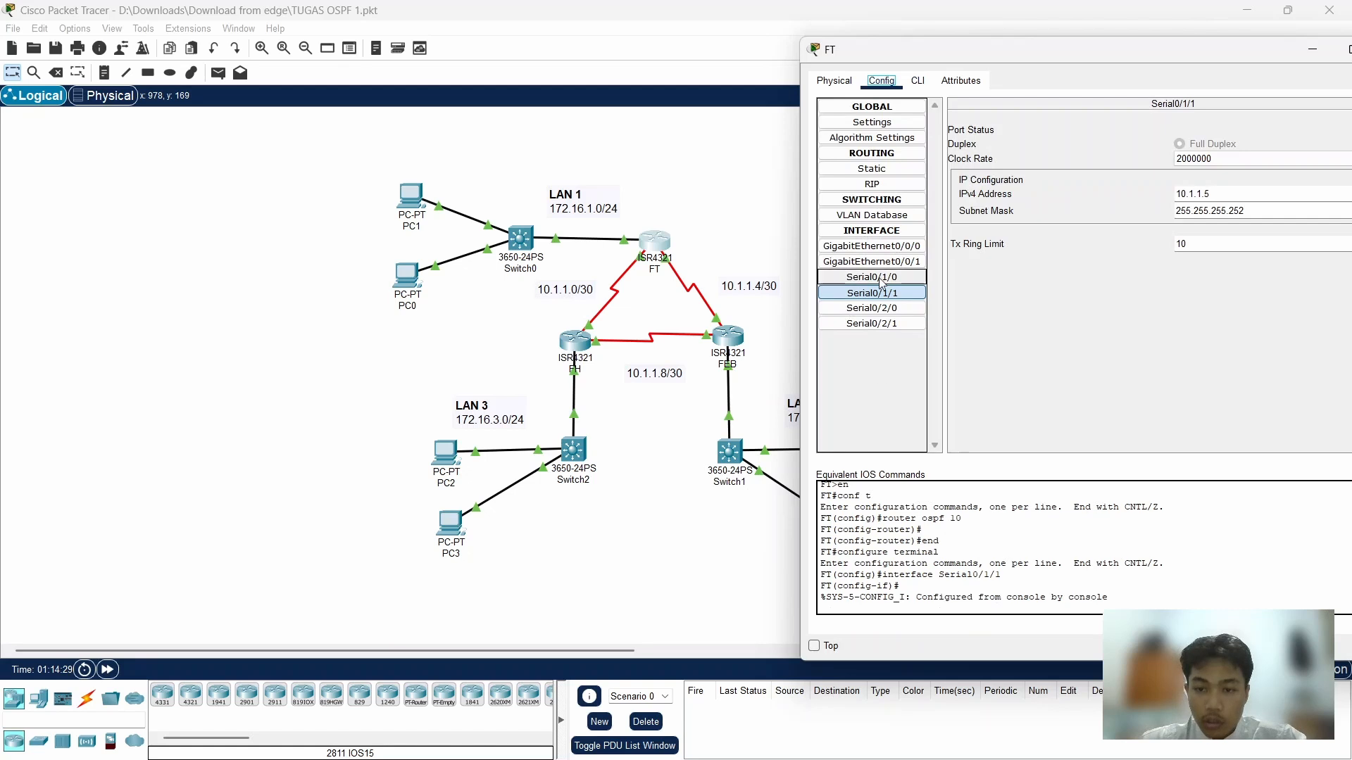
pyautogui.click(886, 246)
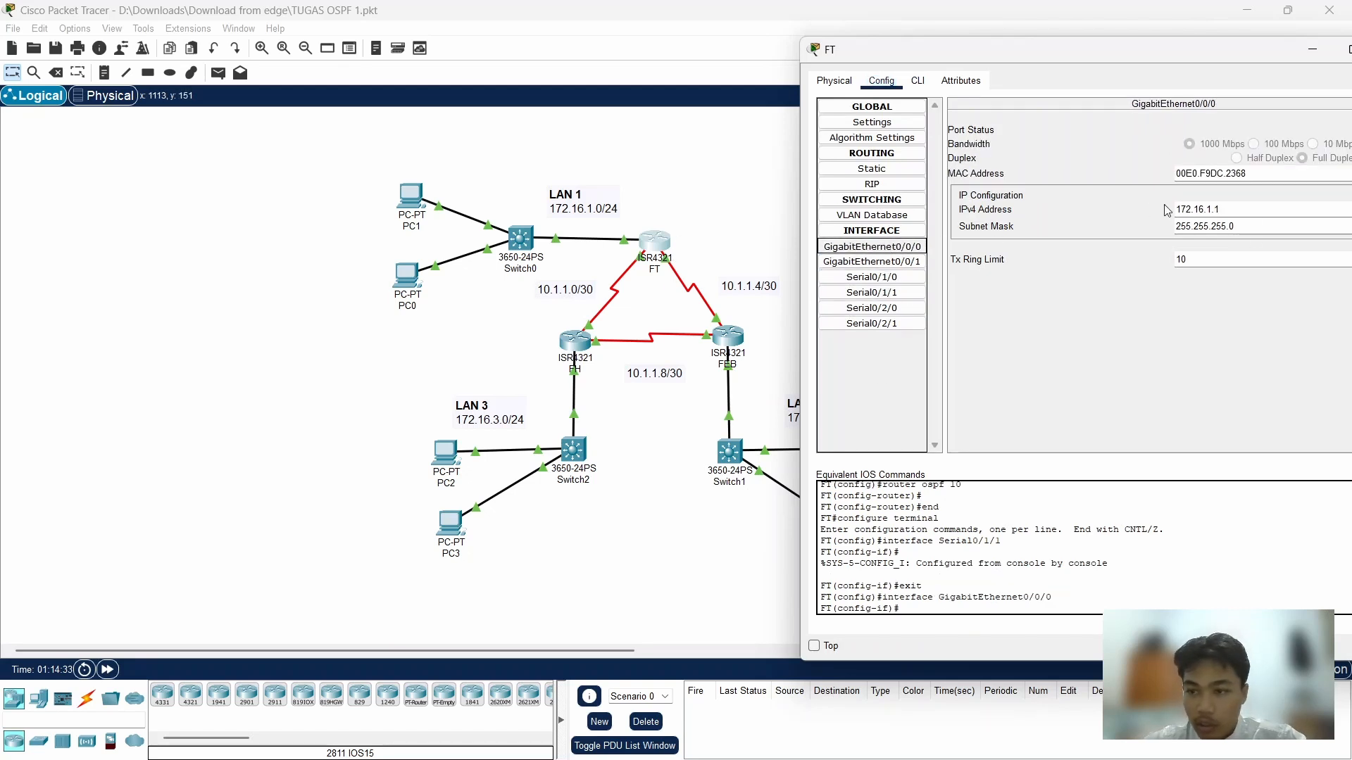
pyautogui.click(1228, 209)
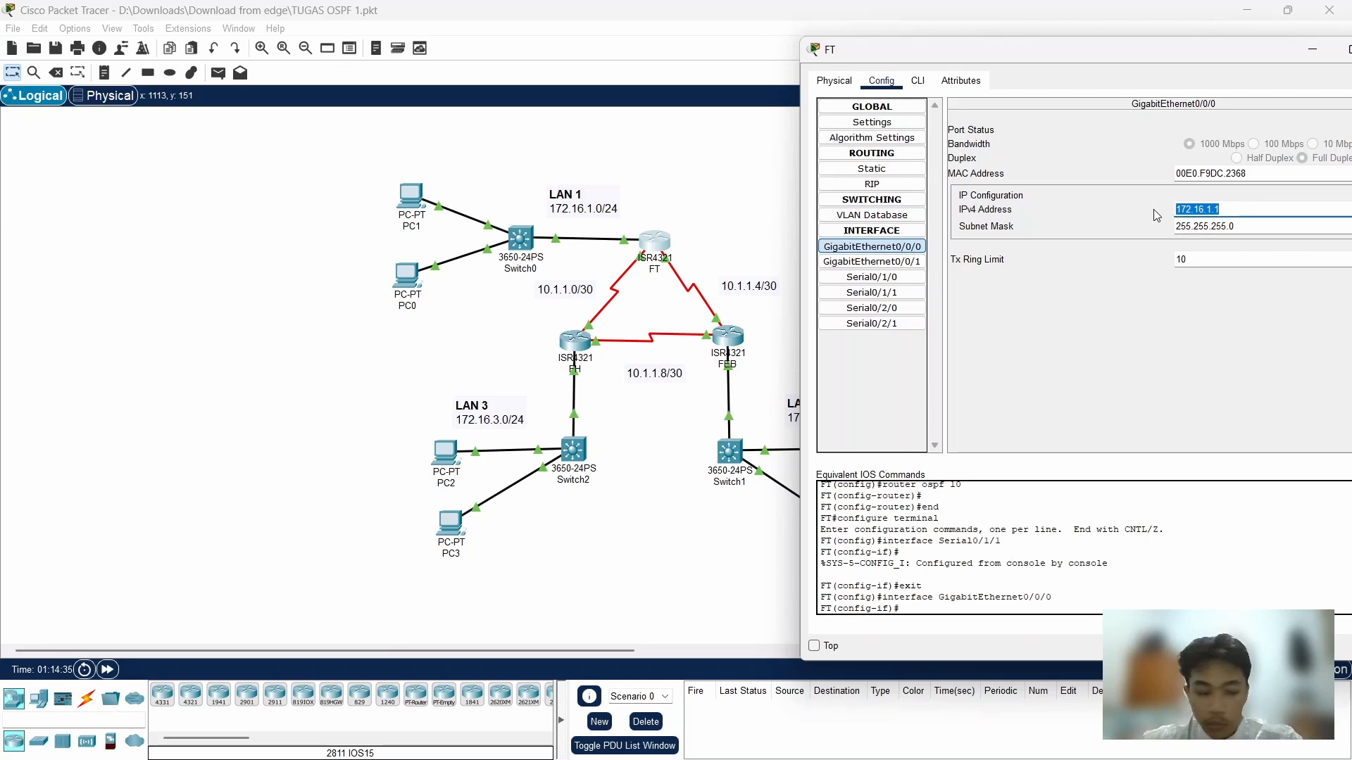
pyautogui.click(917, 80)
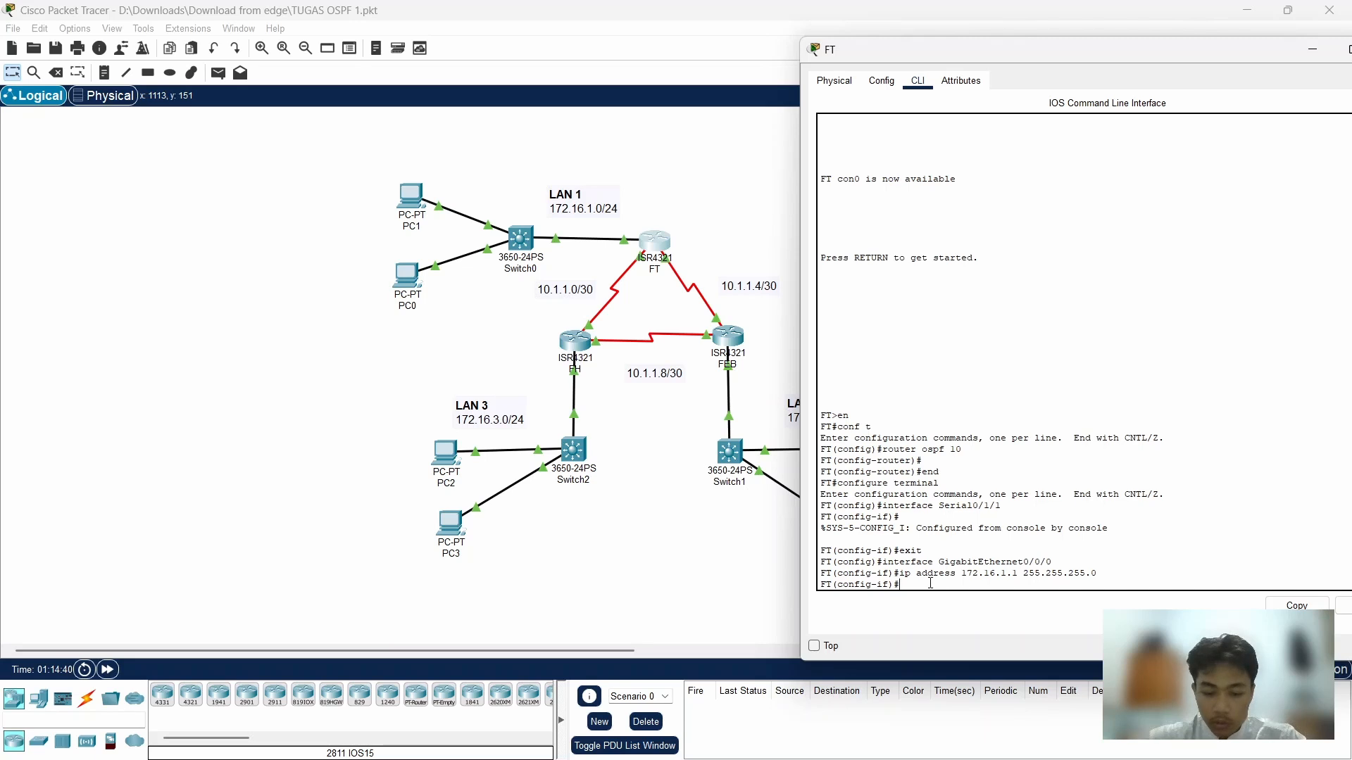
# Try to enter network 172.16.1.1 0.0.0.255 area 0 on FT from interface configuration mode
pyautogui.write('netwr')
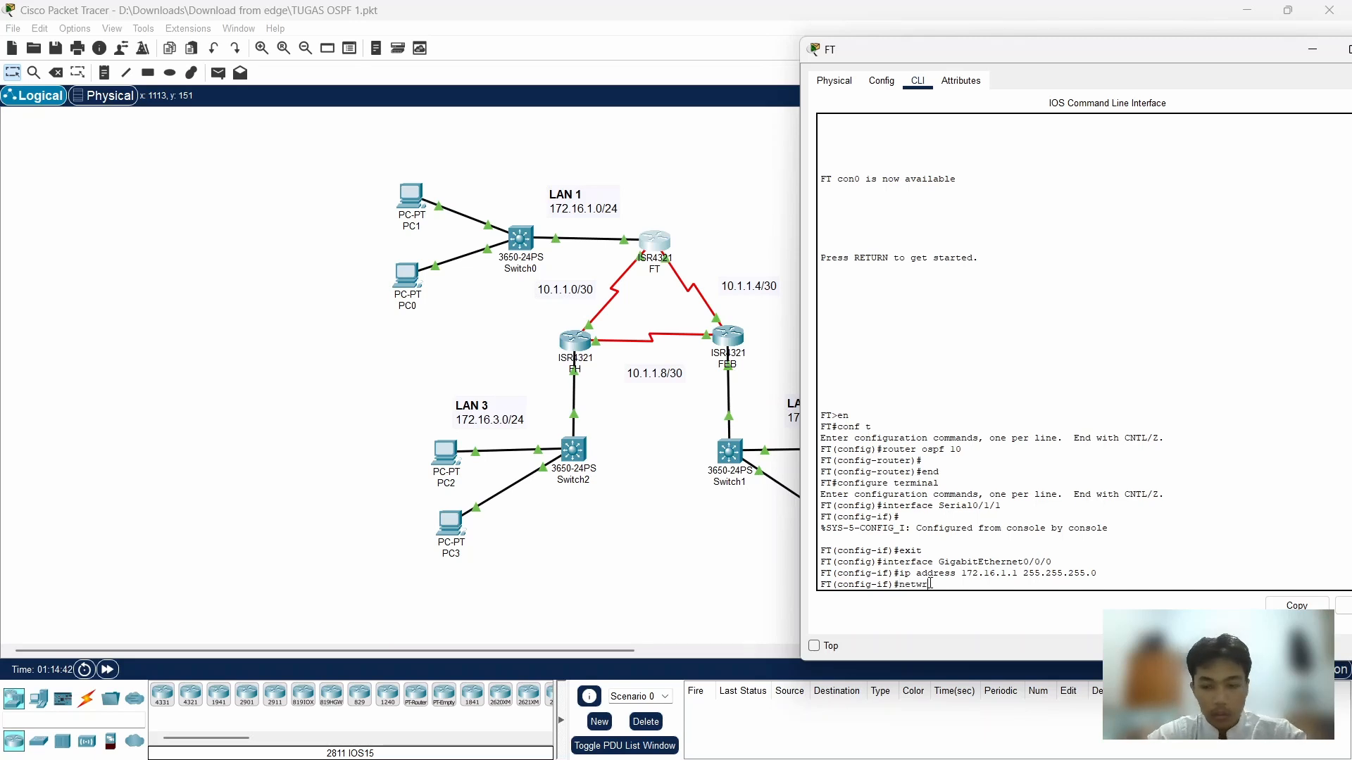
pyautogui.press('BackSpace')
pyautogui.write('ork')
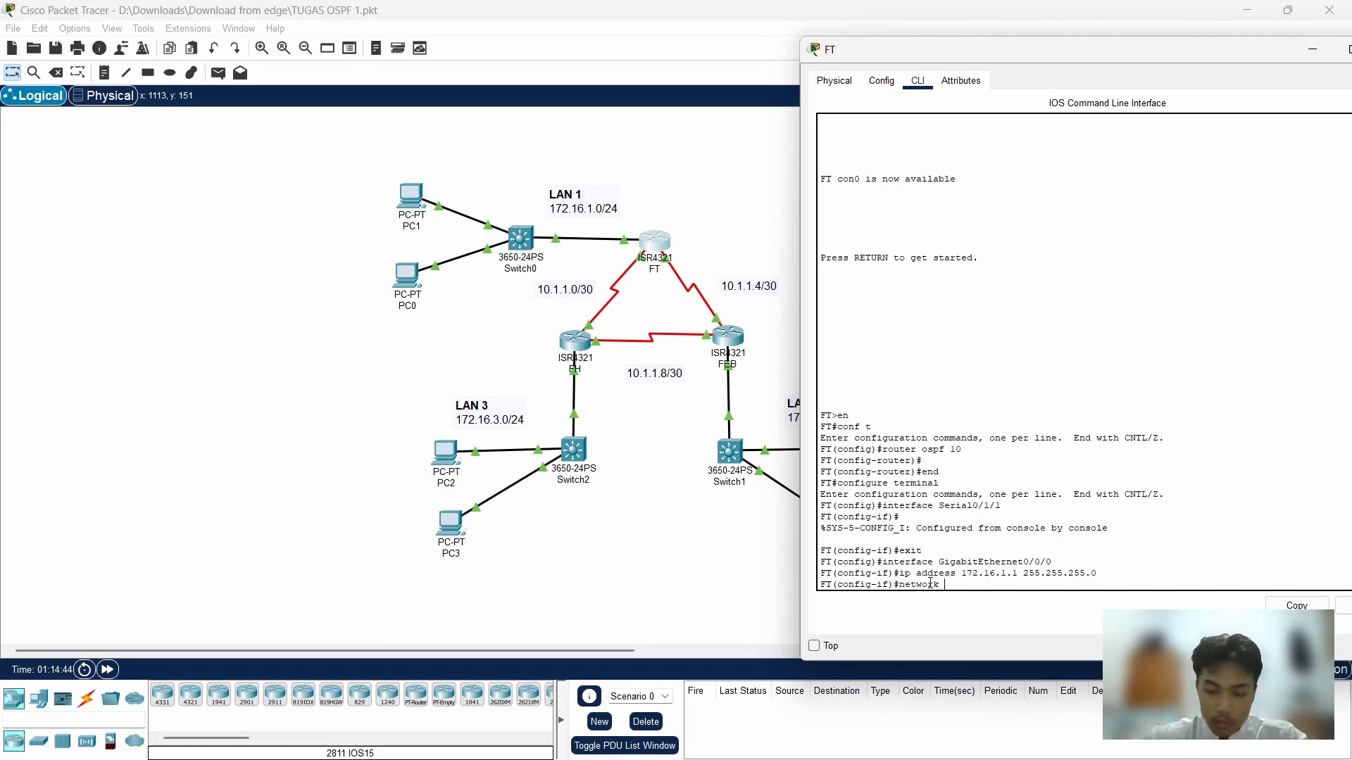
pyautogui.rightClick(945, 584)
pyautogui.click(946, 584)
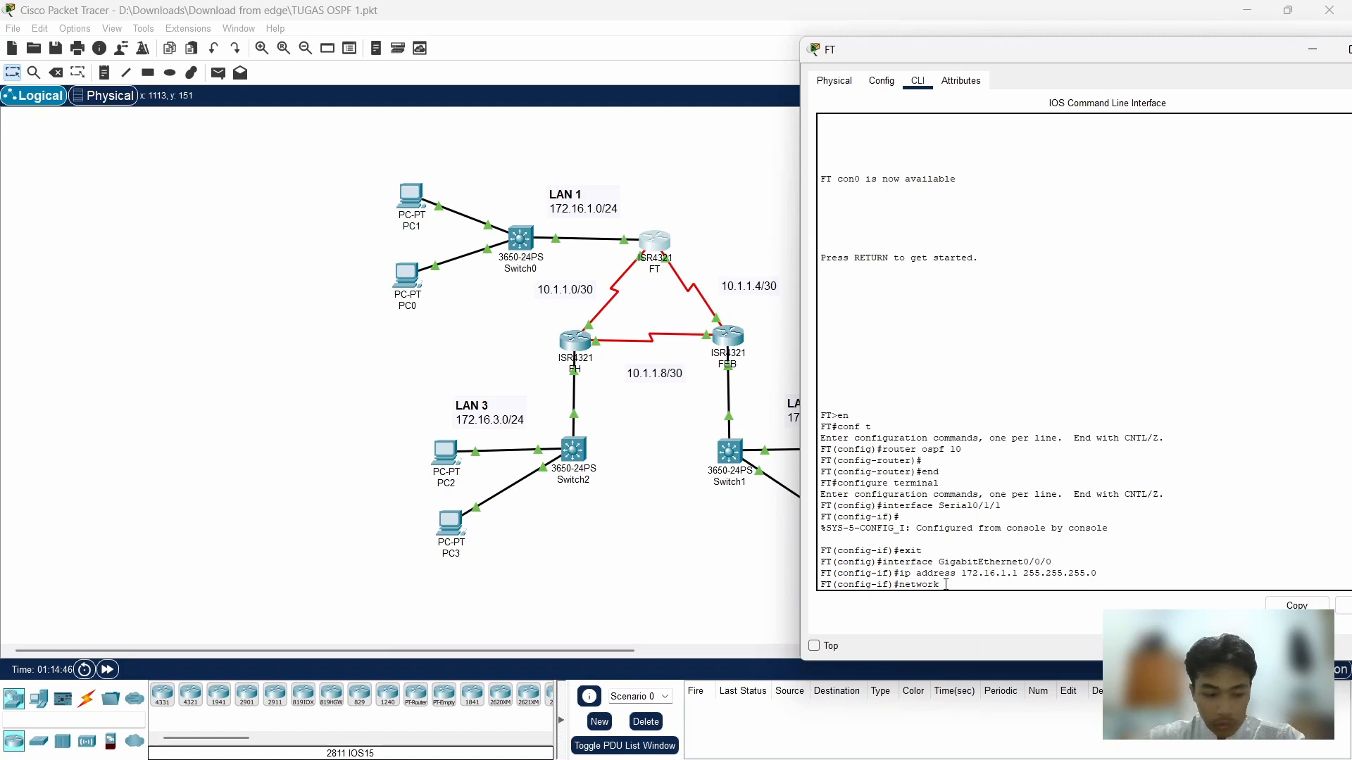
pyautogui.write('172.')
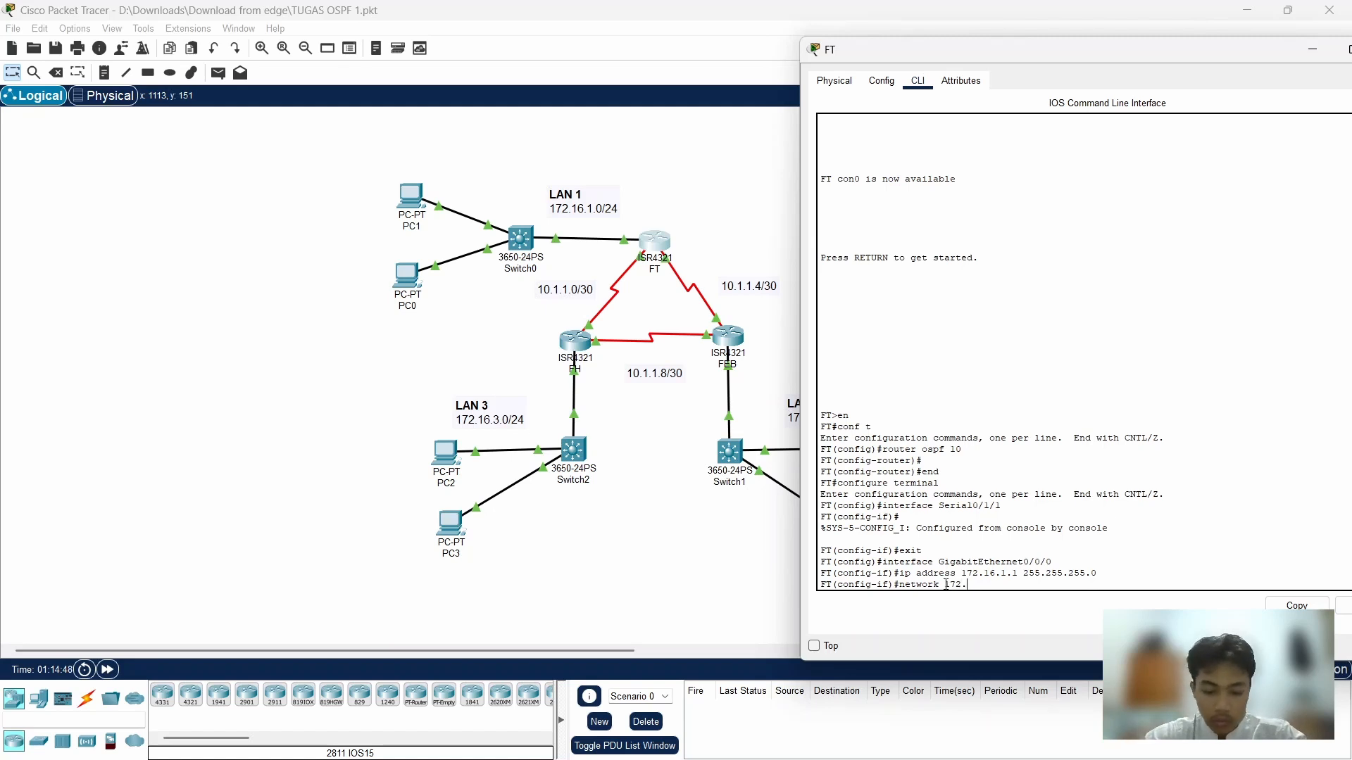
pyautogui.write('16.1.1')
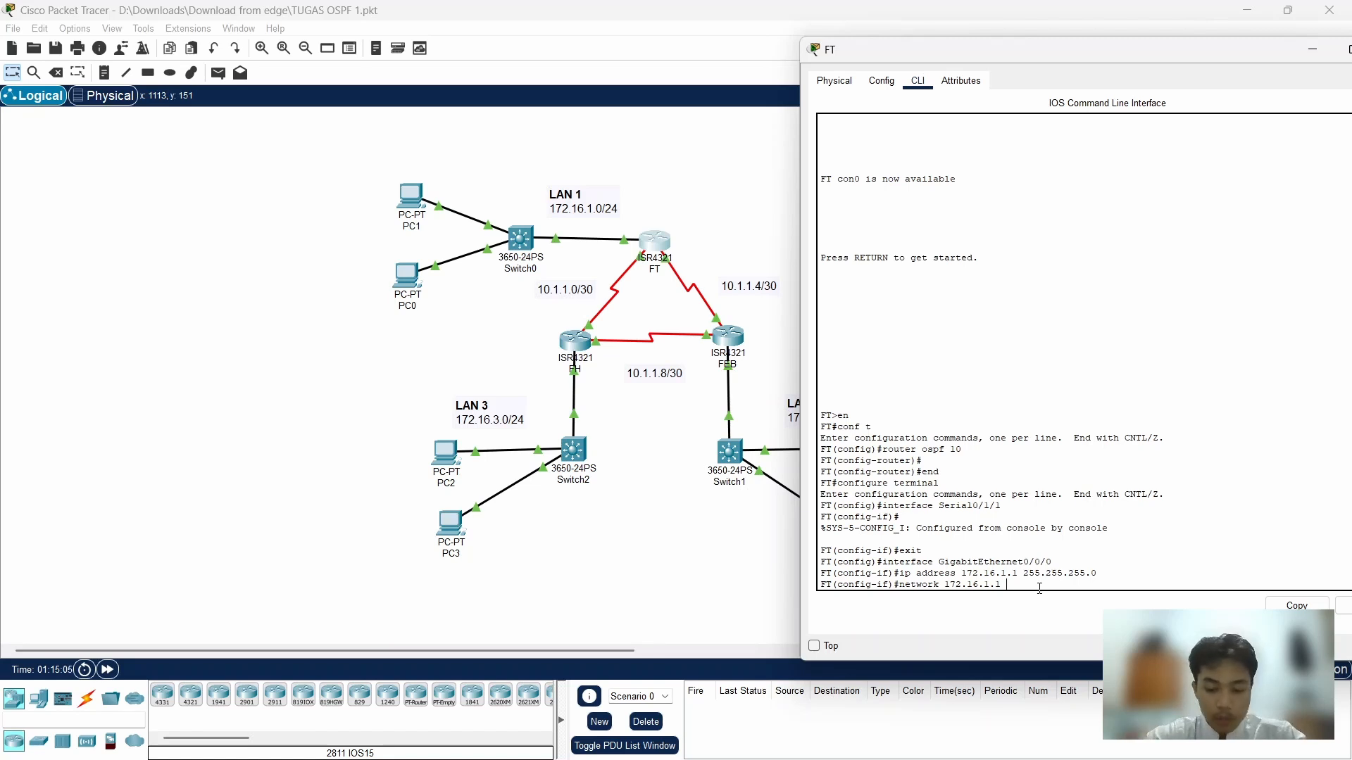
pyautogui.write('0.0.0.')
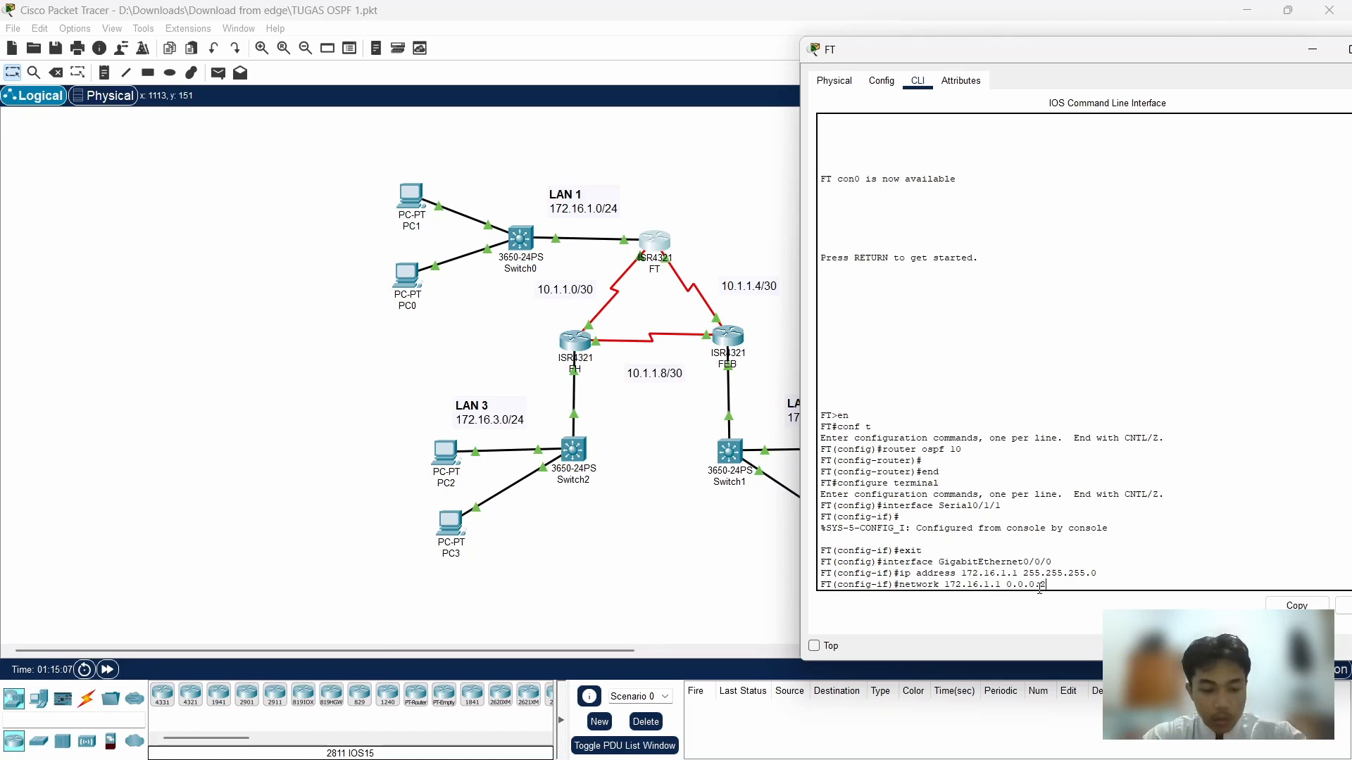
pyautogui.write('255')
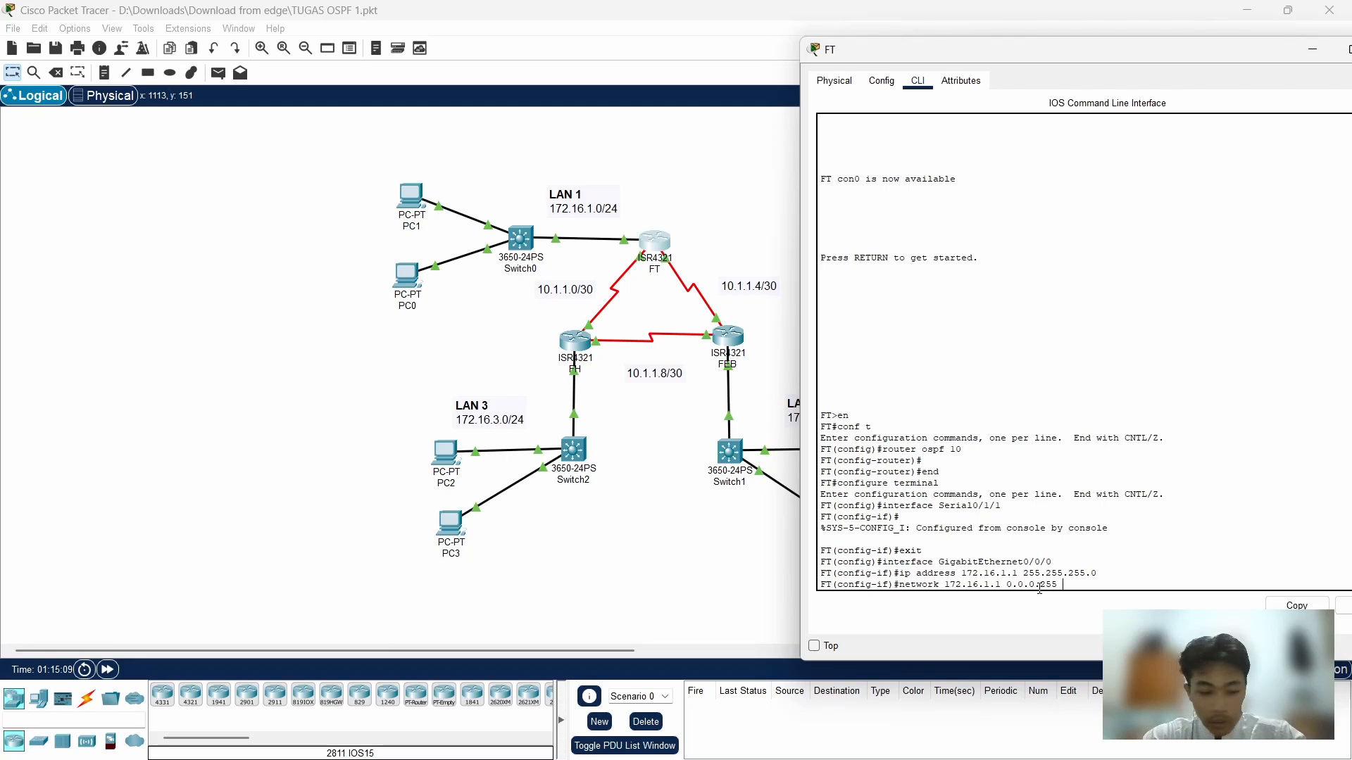
pyautogui.write(' area')
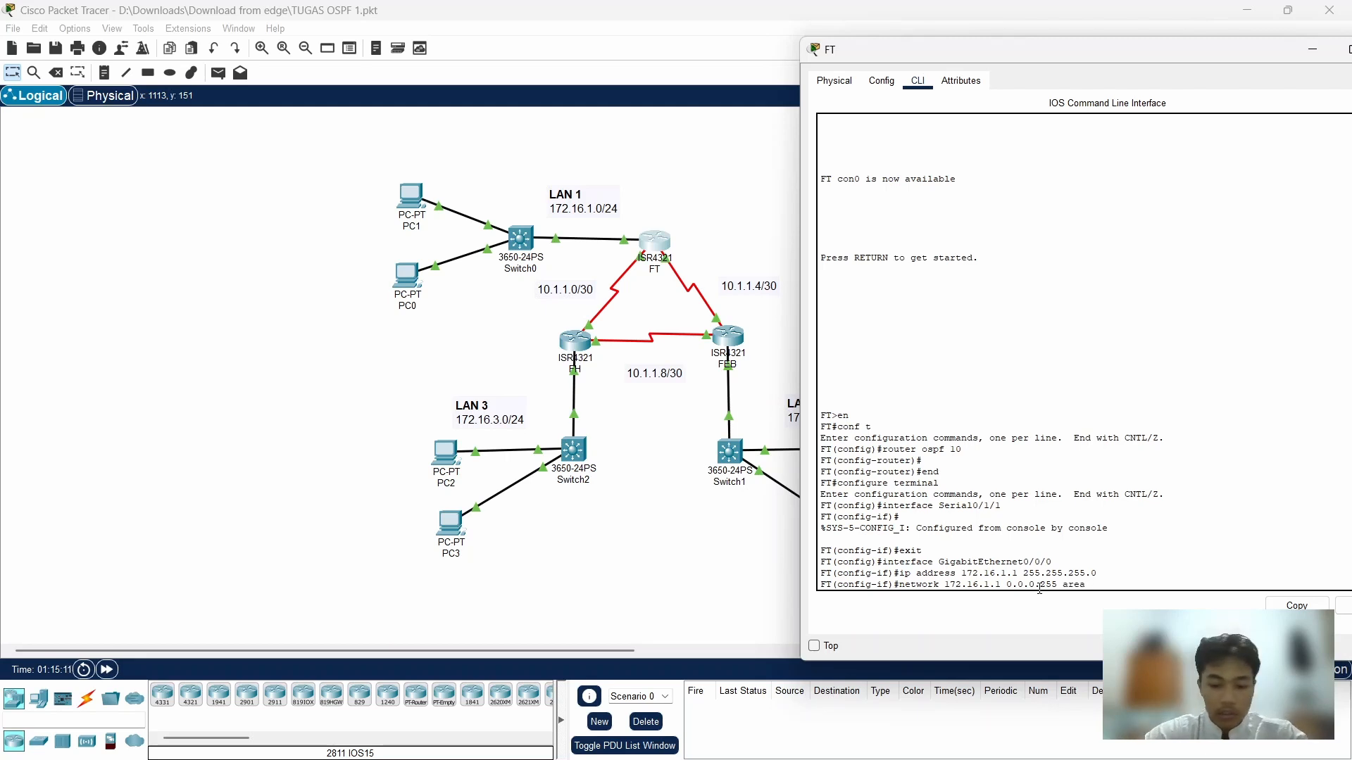
pyautogui.write(' 0')
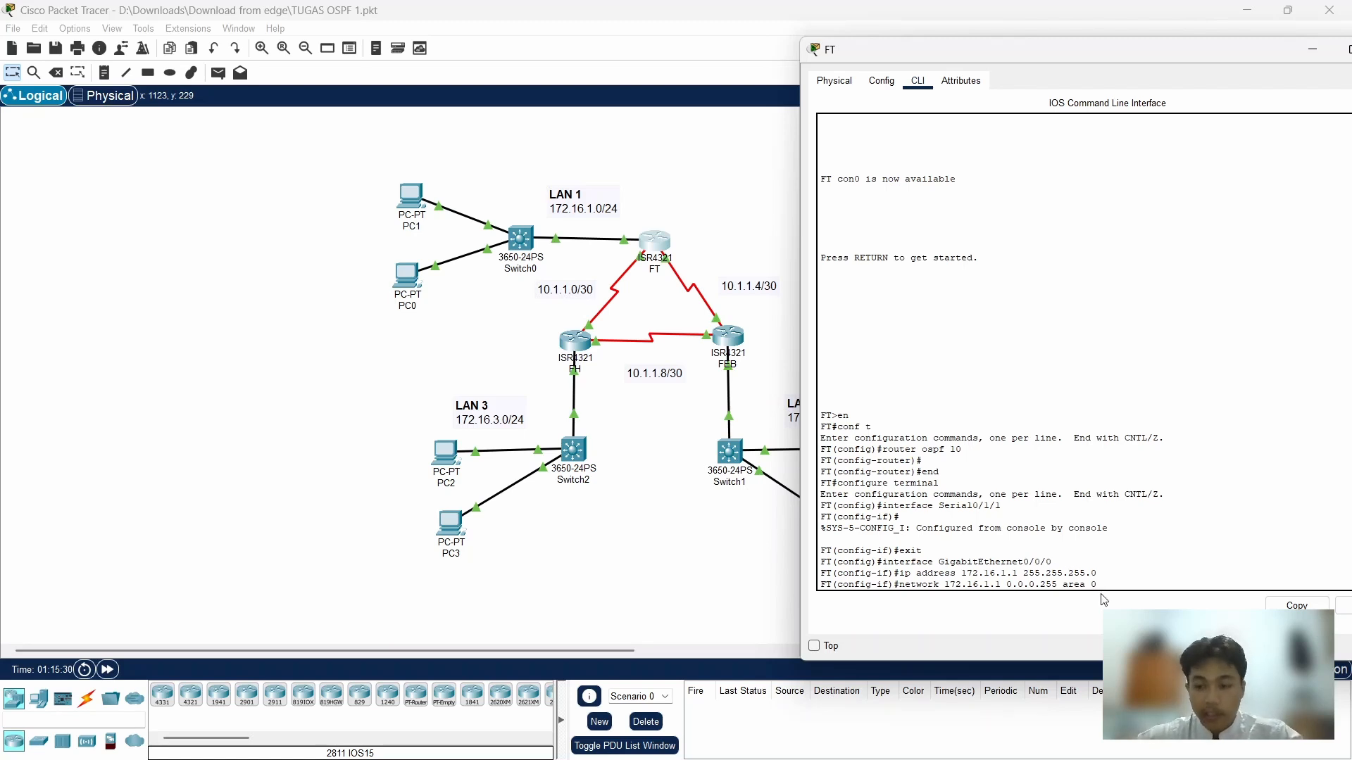
pyautogui.press('Return')
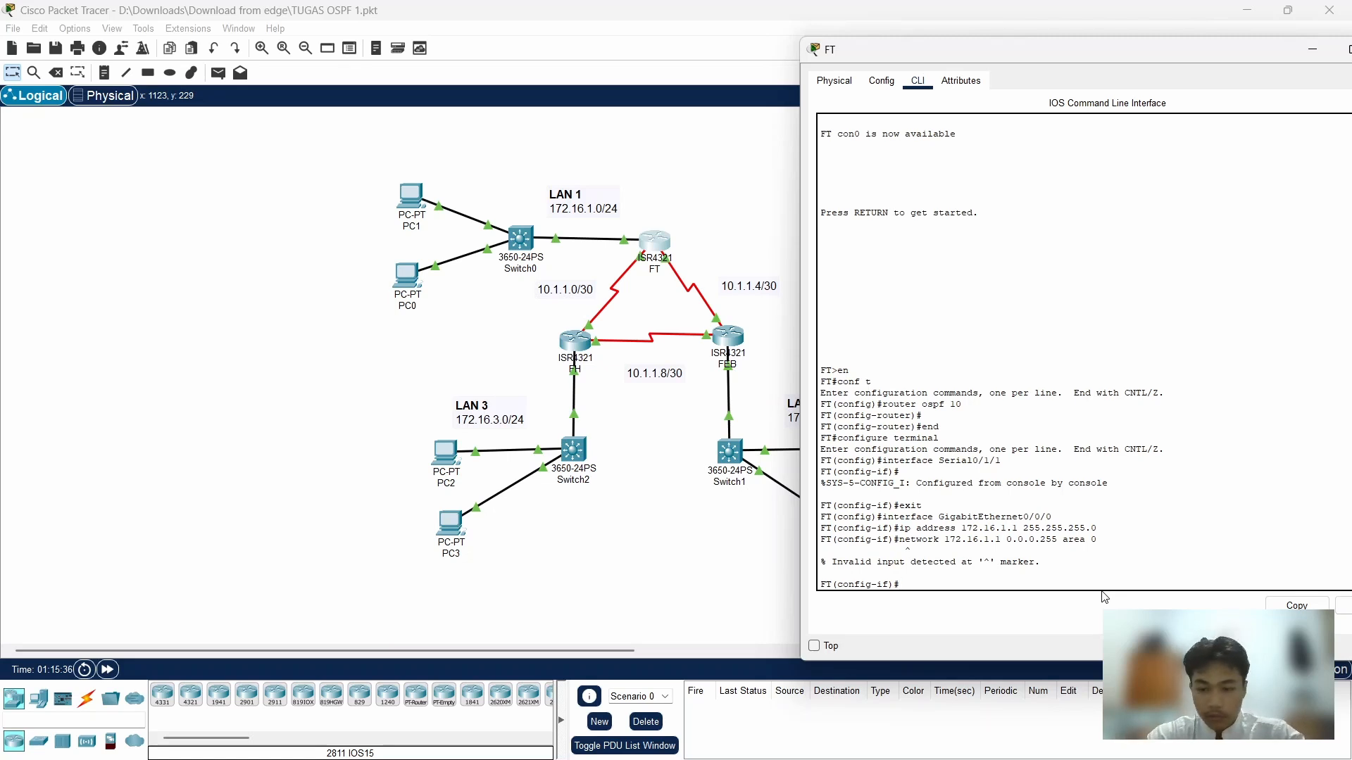
# Exit interface configuration mode on FT and enter OSPF process 10 with router ospf 10
pyautogui.write('ex')
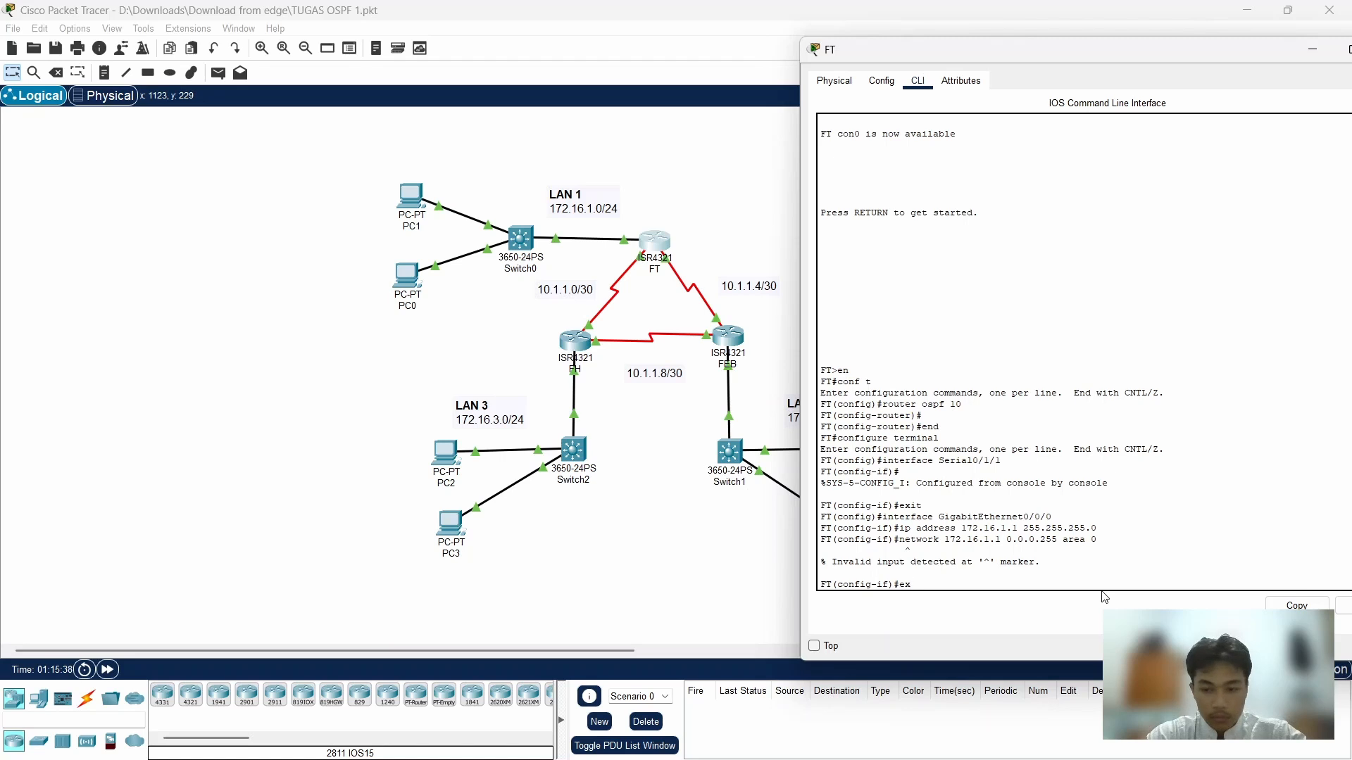
pyautogui.write('it')
pyautogui.press('Return')
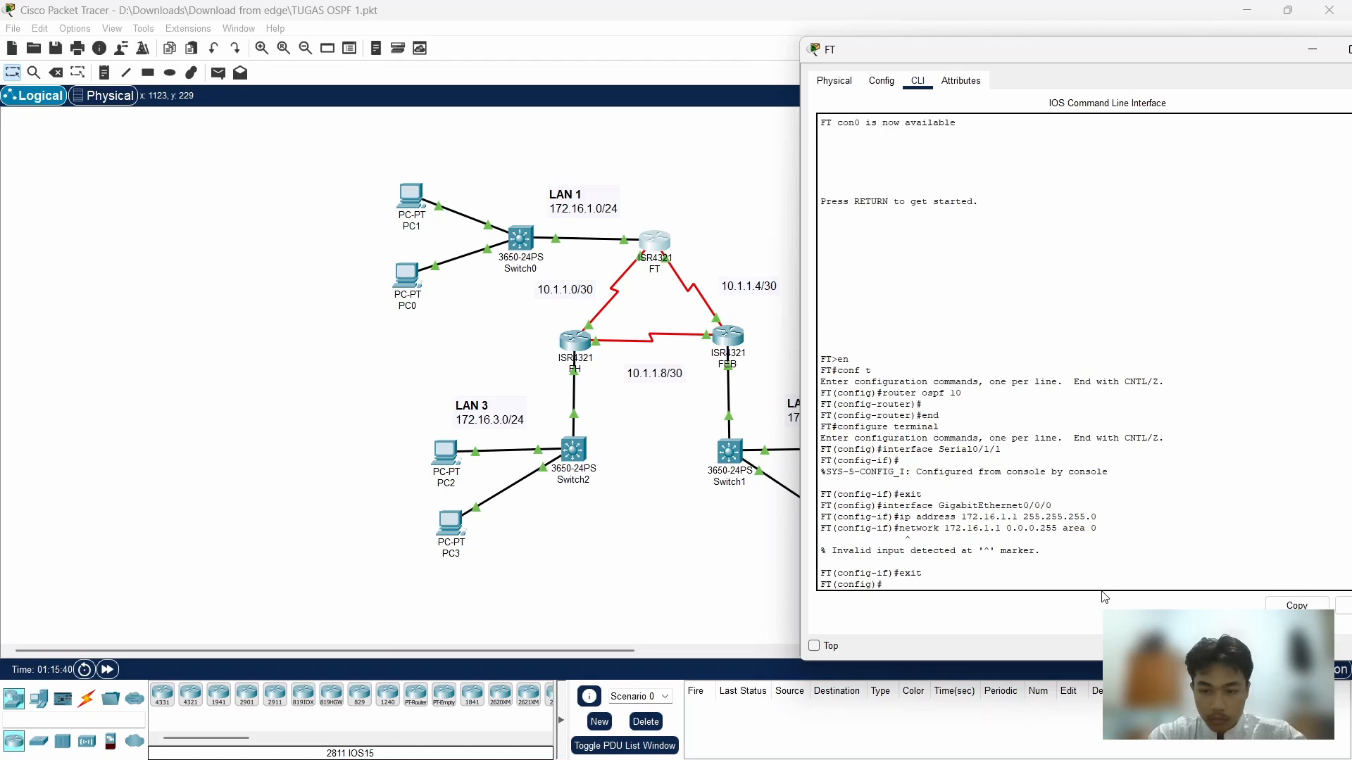
pyautogui.write('router')
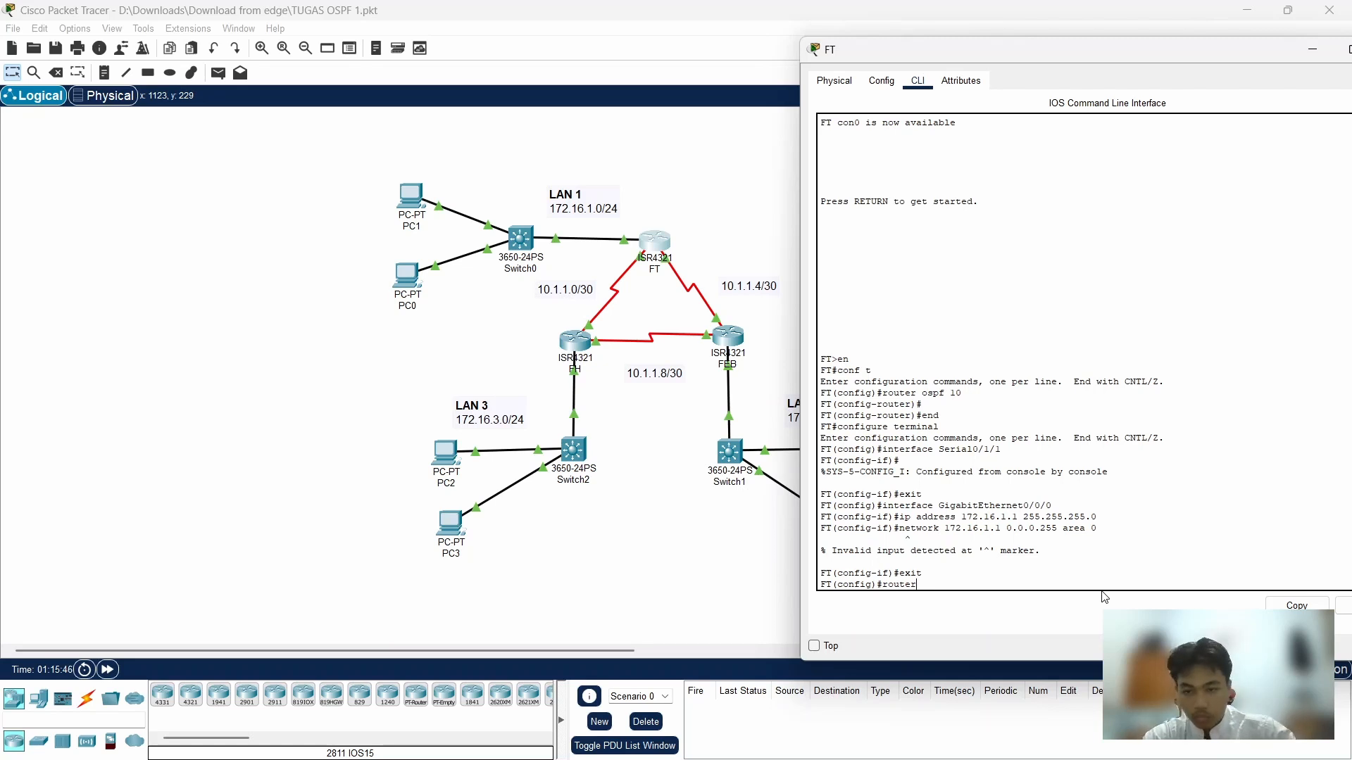
pyautogui.write(' osp')
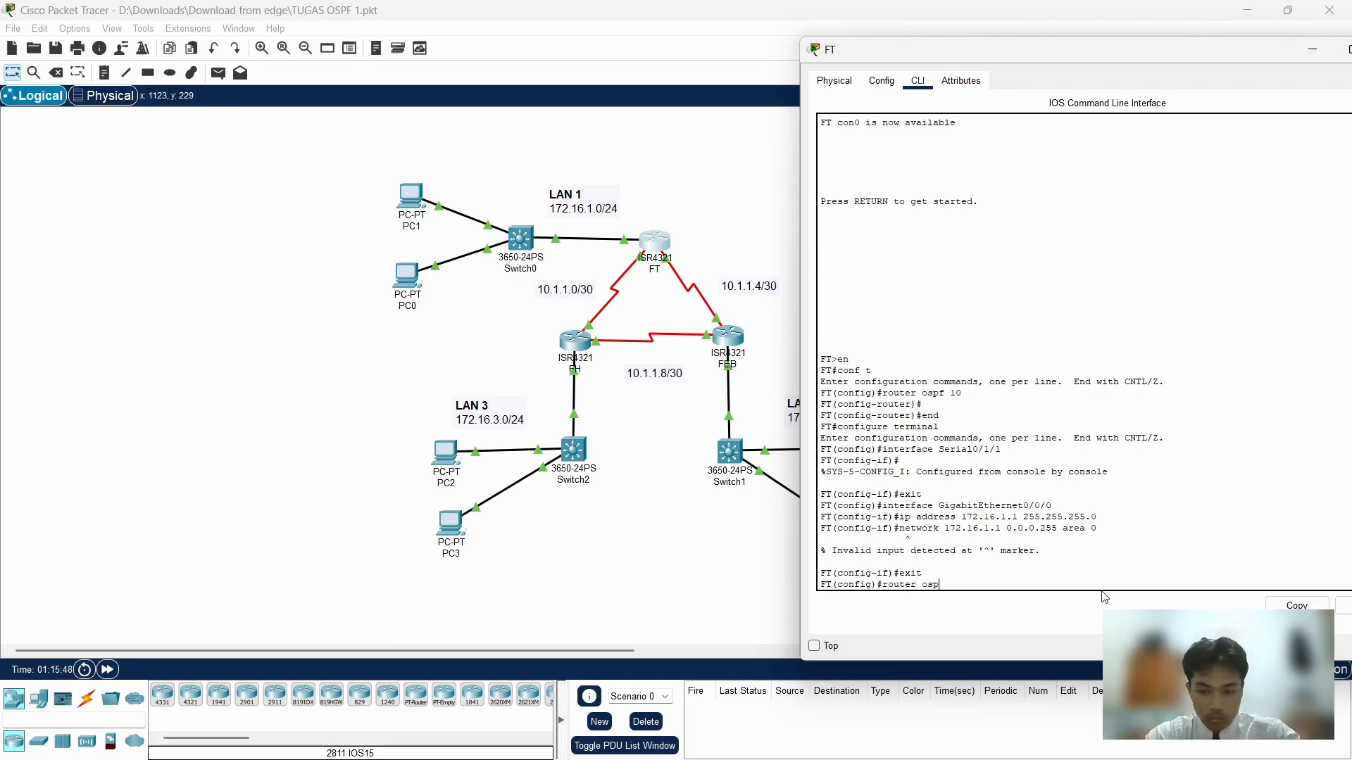
pyautogui.write('f 10')
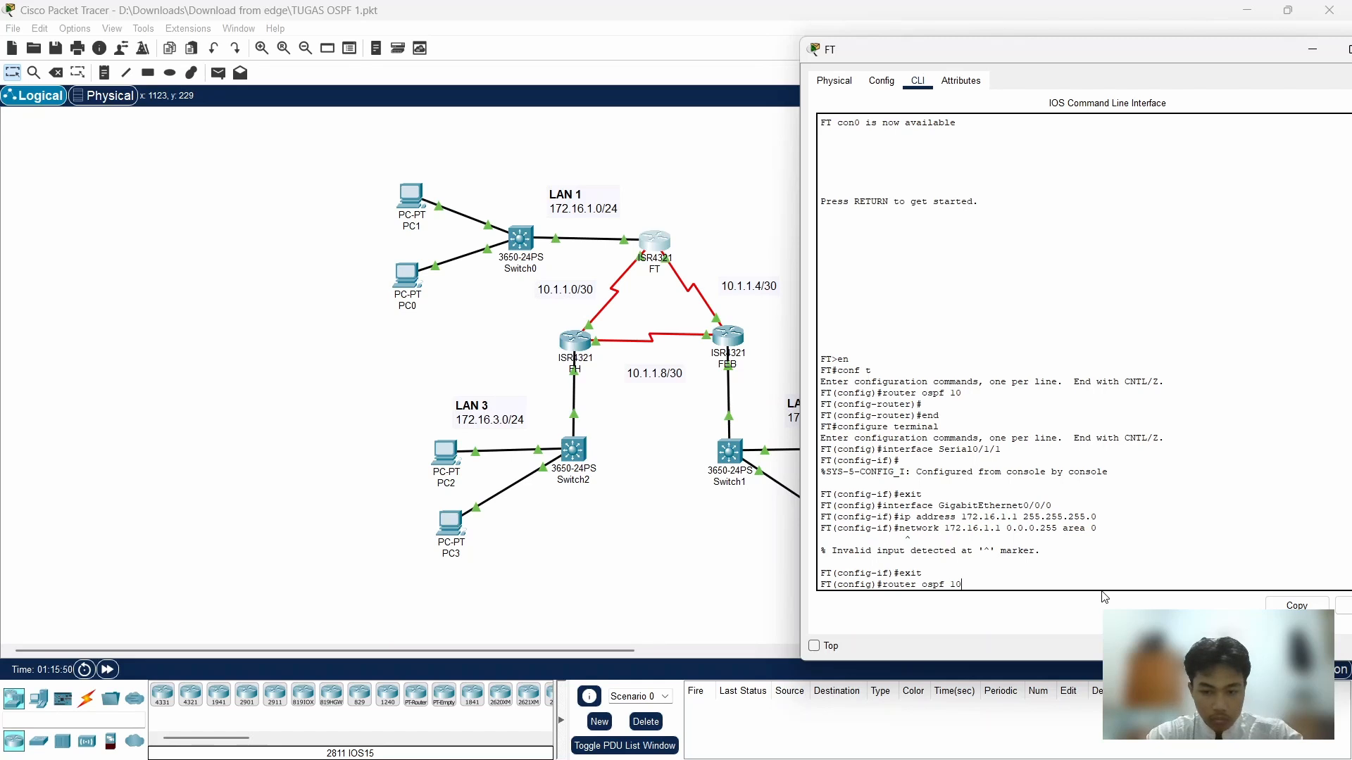
pyautogui.press('Return')
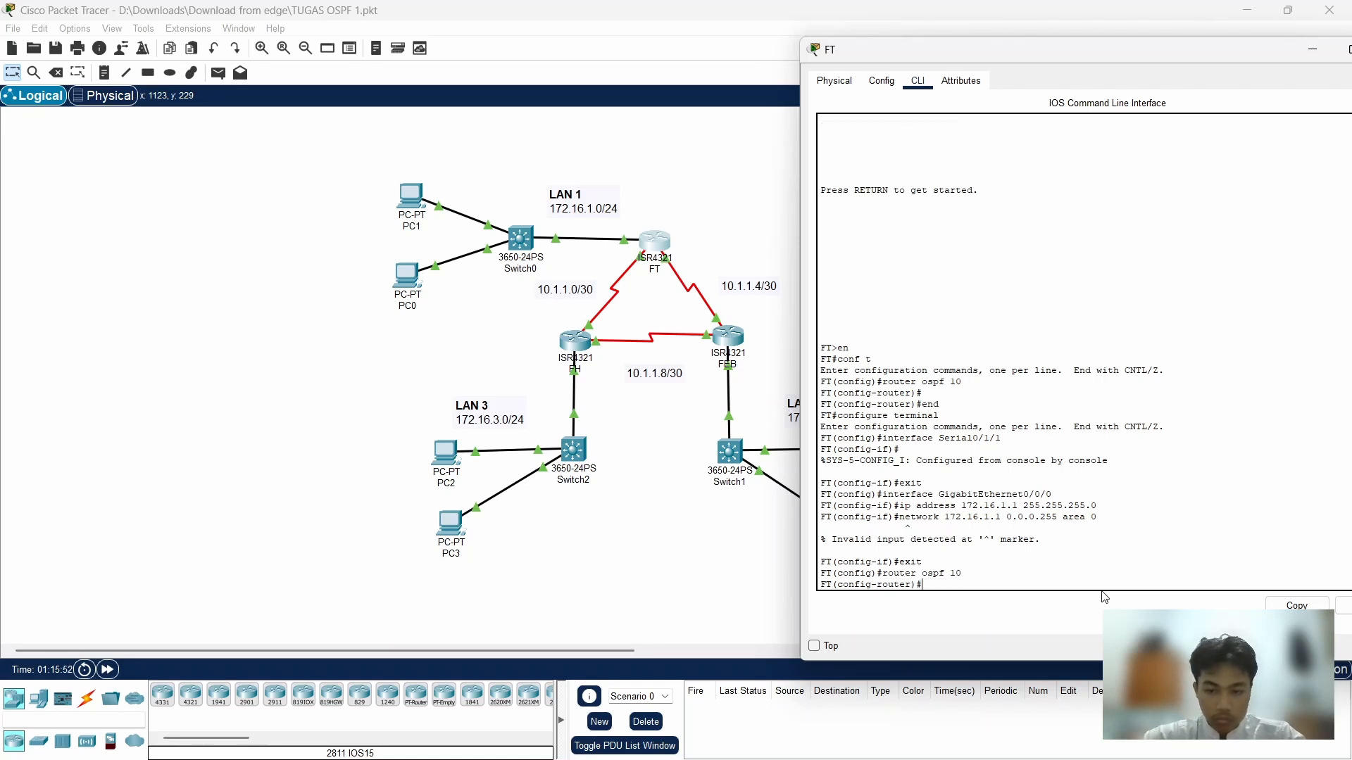
# Advertise FT's LAN 1 network in OSPF with network 172.16.1.1 0.0.0.255 area 0
pyautogui.write('netw')
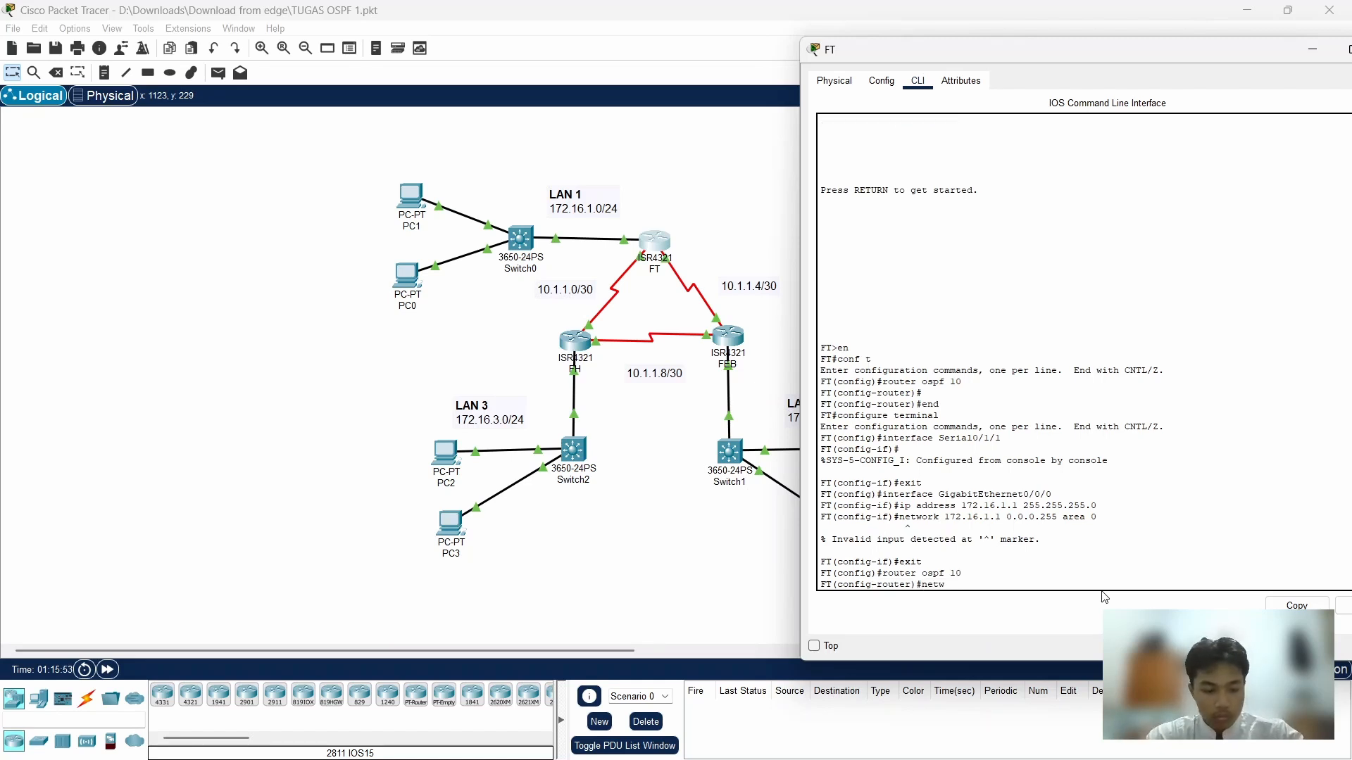
pyautogui.write('ork 1')
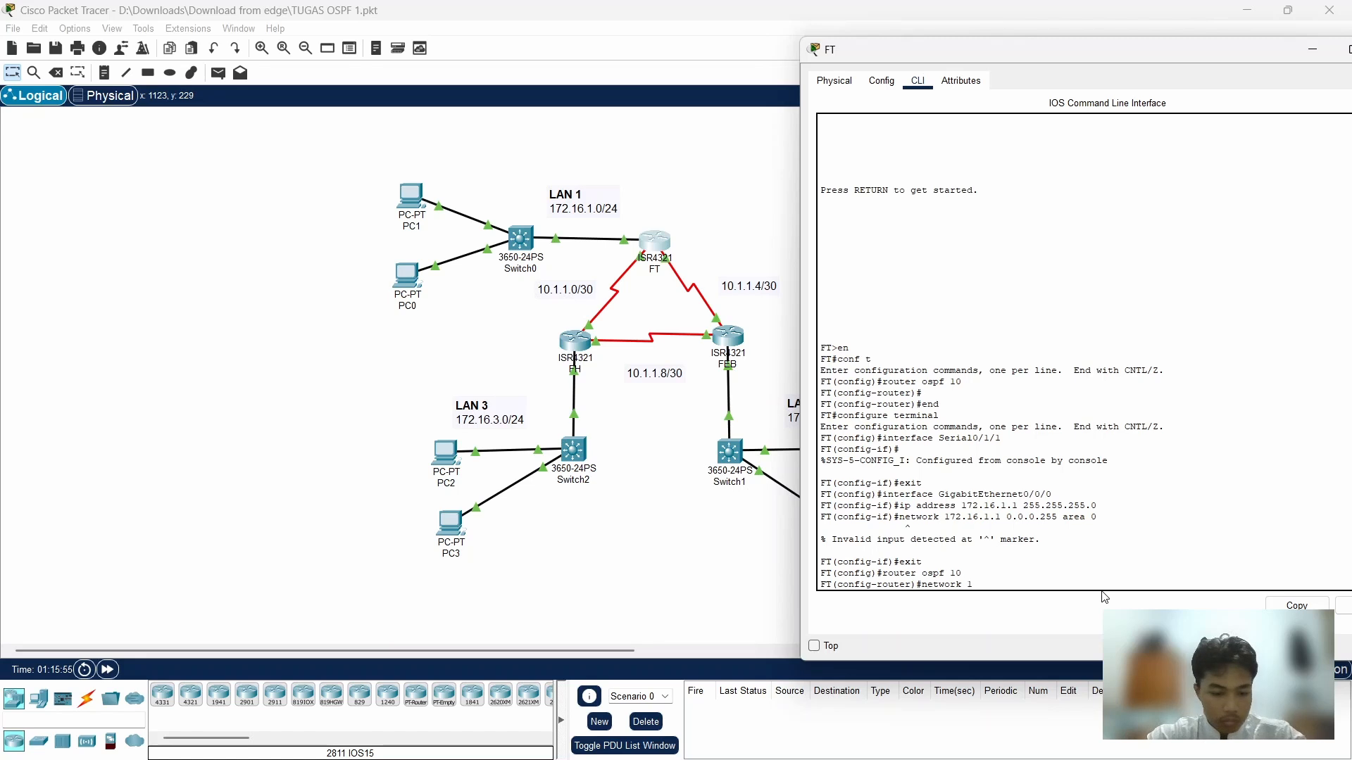
pyautogui.write('72.16.1.')
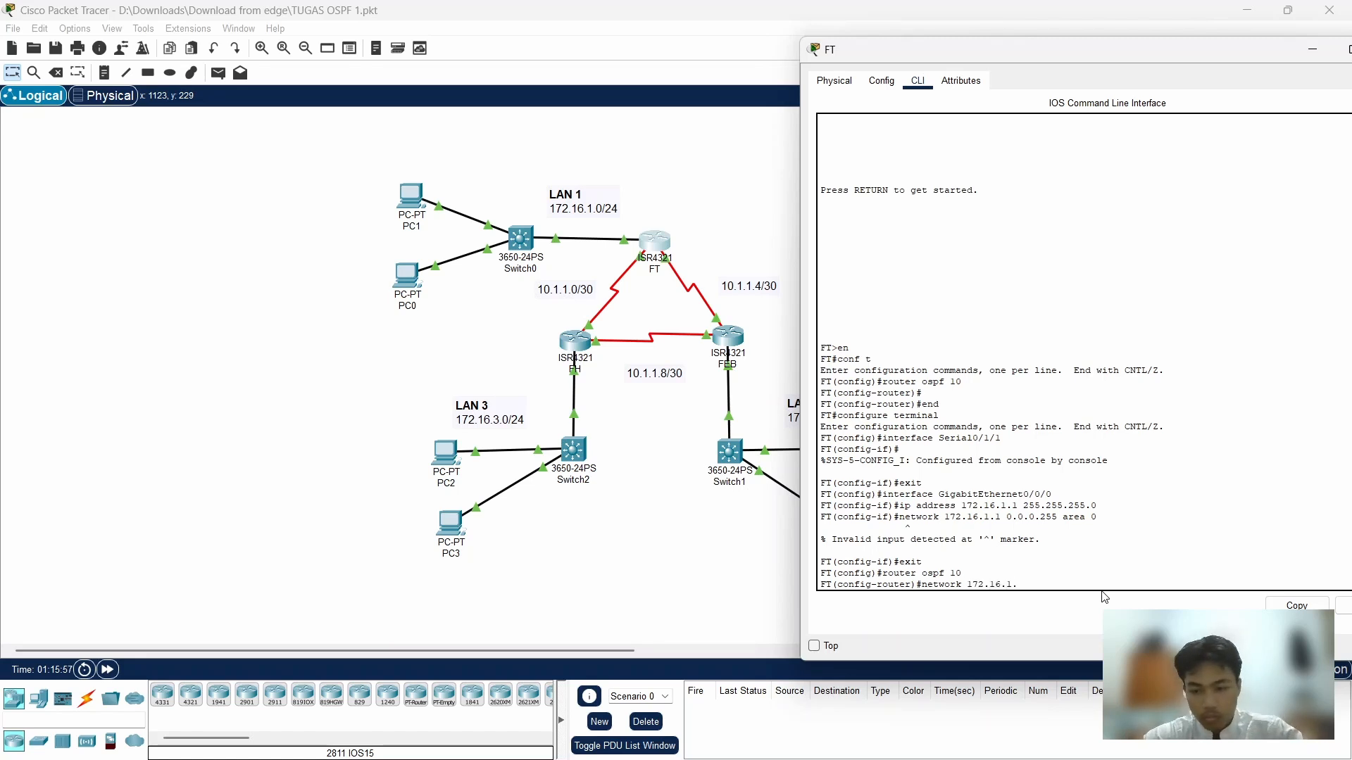
pyautogui.write('1 0.')
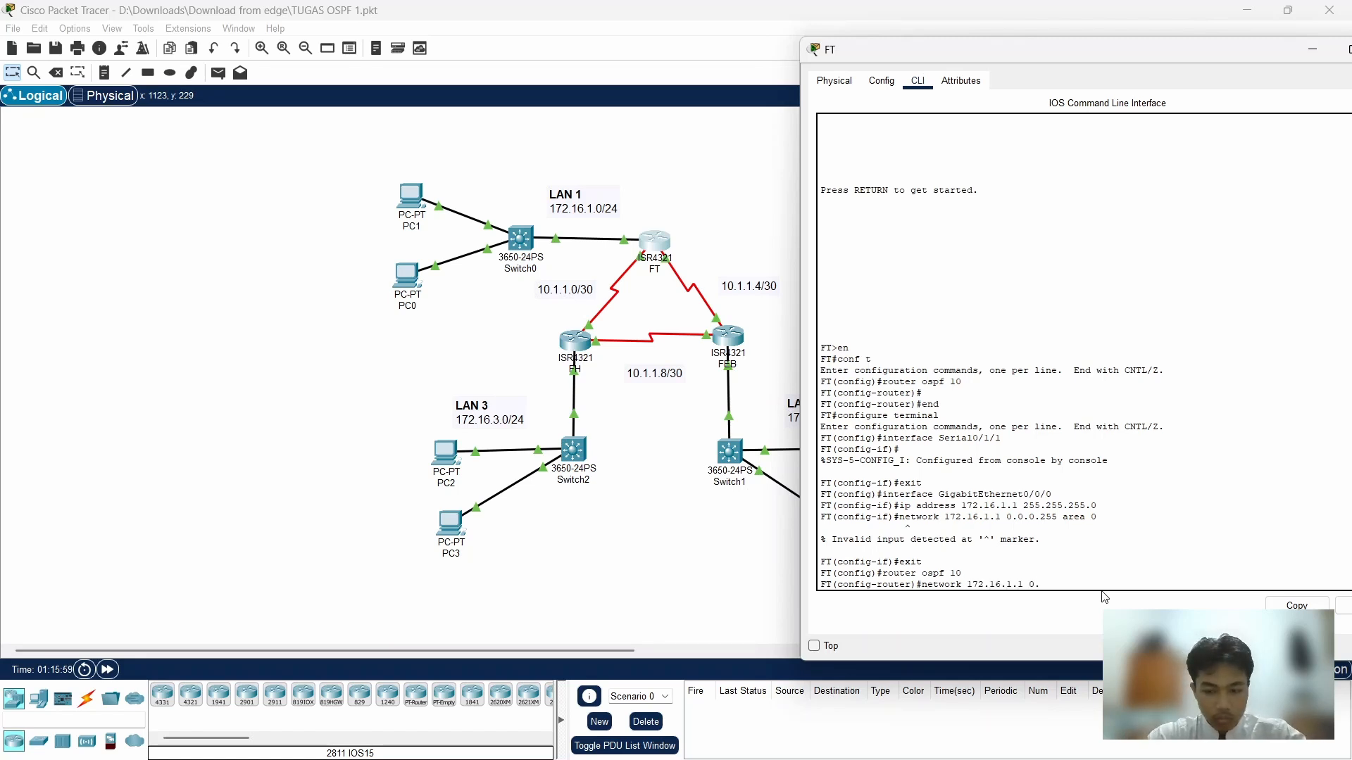
pyautogui.write('0.0.255')
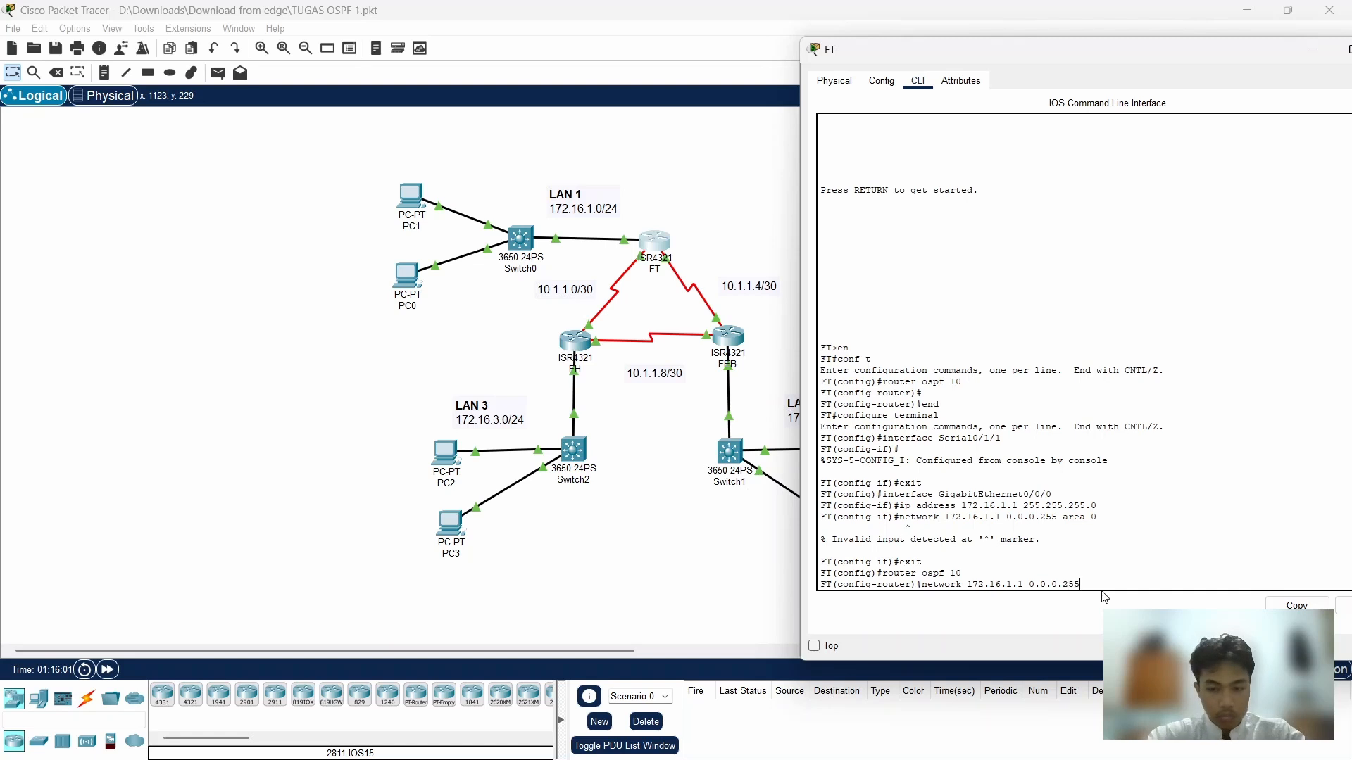
pyautogui.write(' area 0')
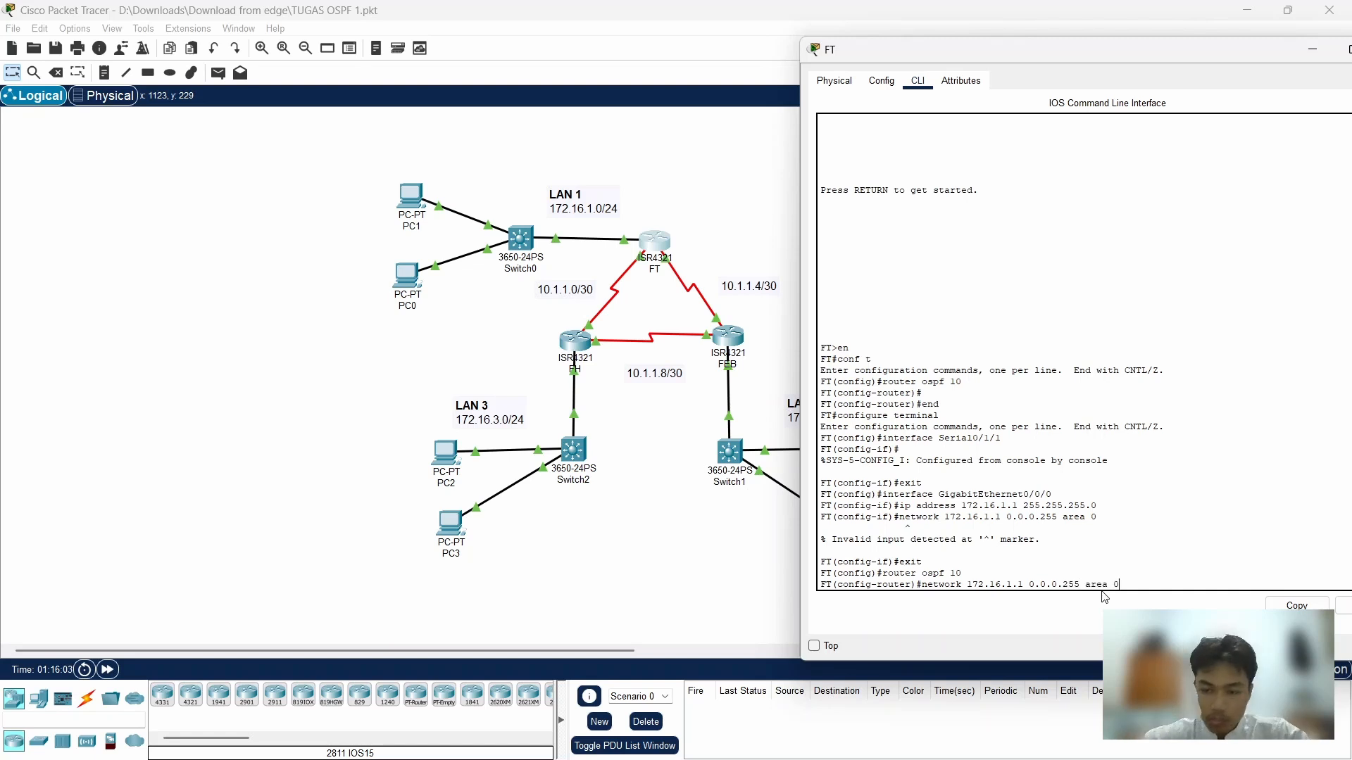
pyautogui.press('Return')
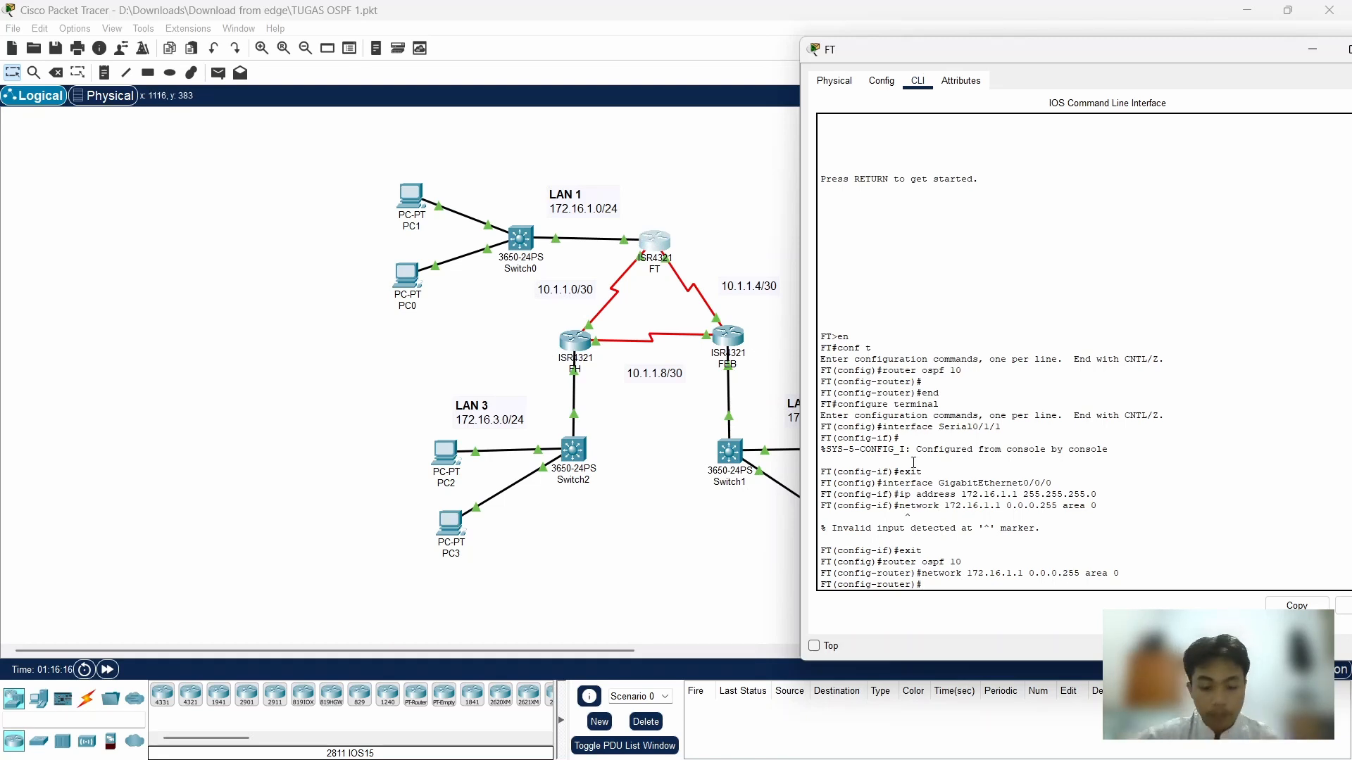
# Advertise the FT–FEB serial link in FT's OSPF process with network 10.1.1.4 0.0.0.3 area 0
pyautogui.write('tw')
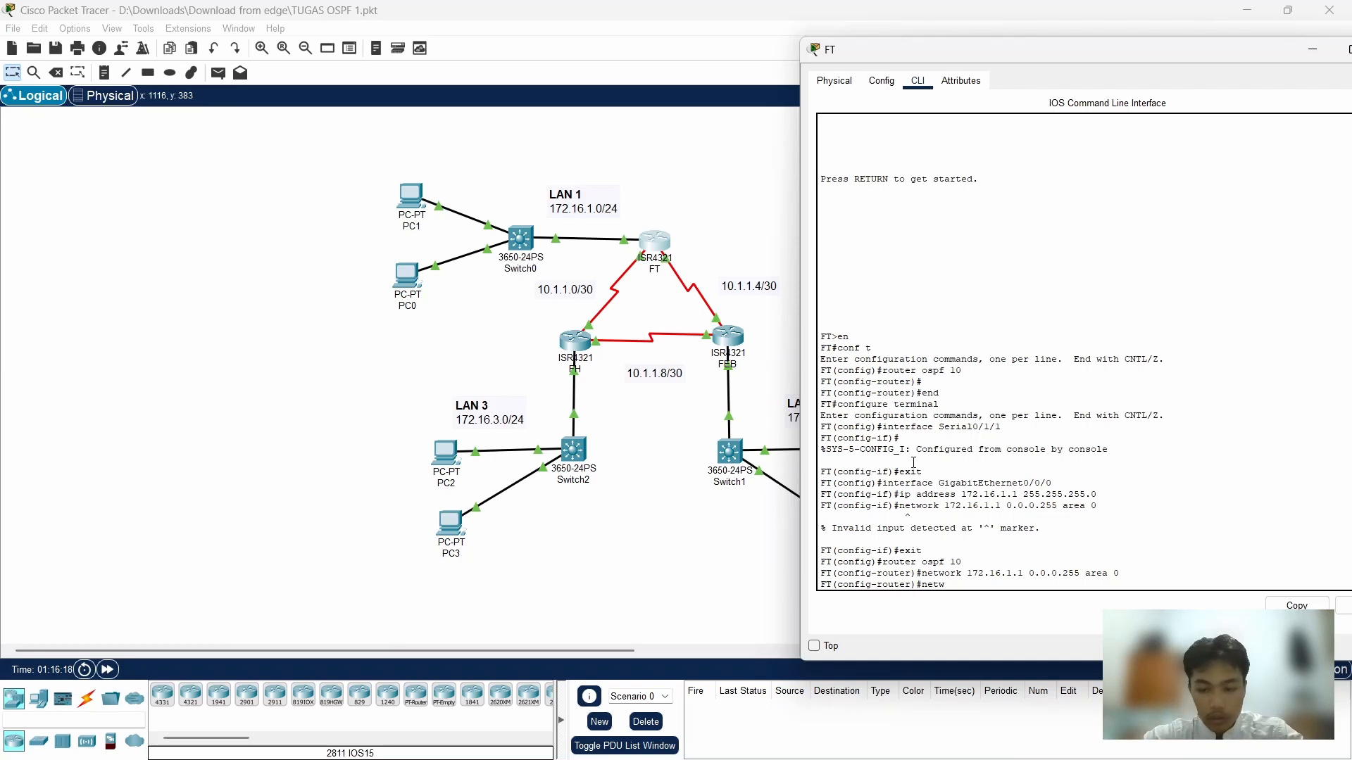
pyautogui.write('ork')
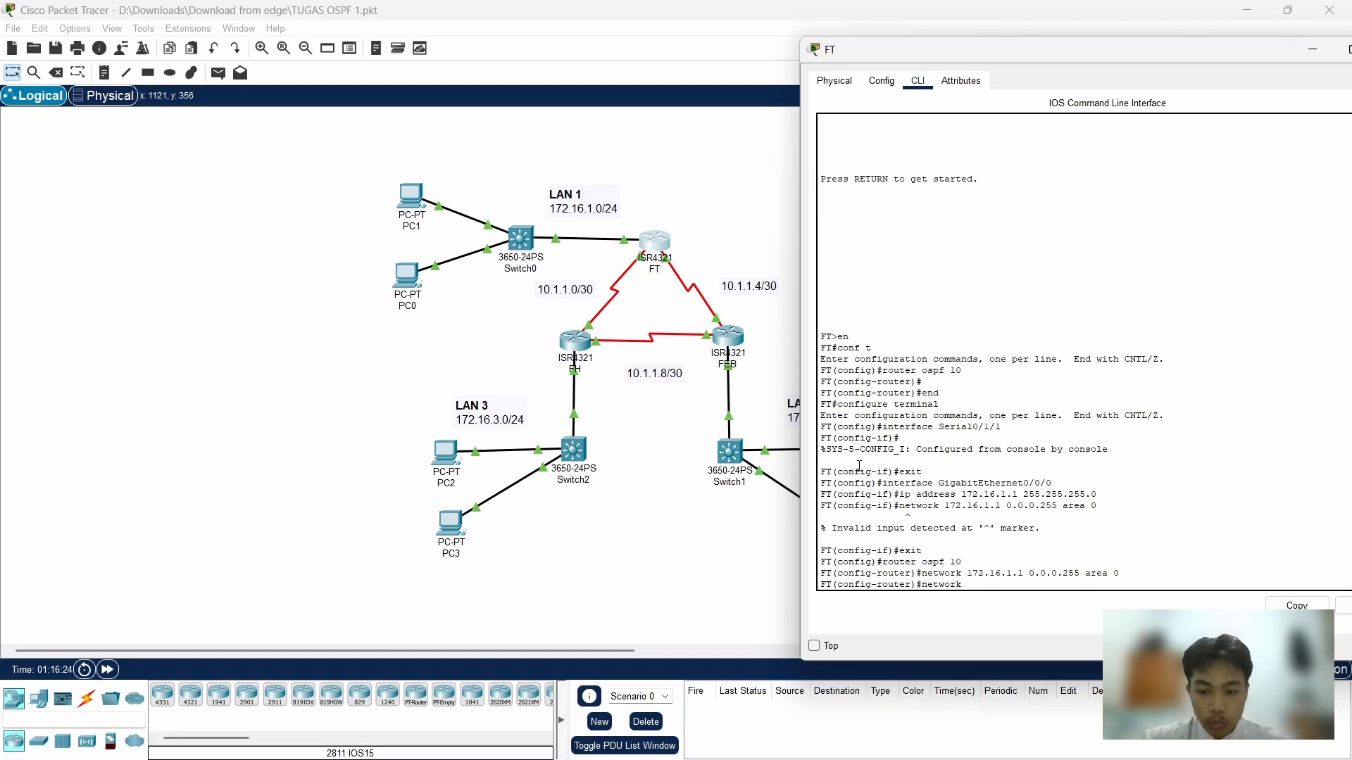
pyautogui.write('10')
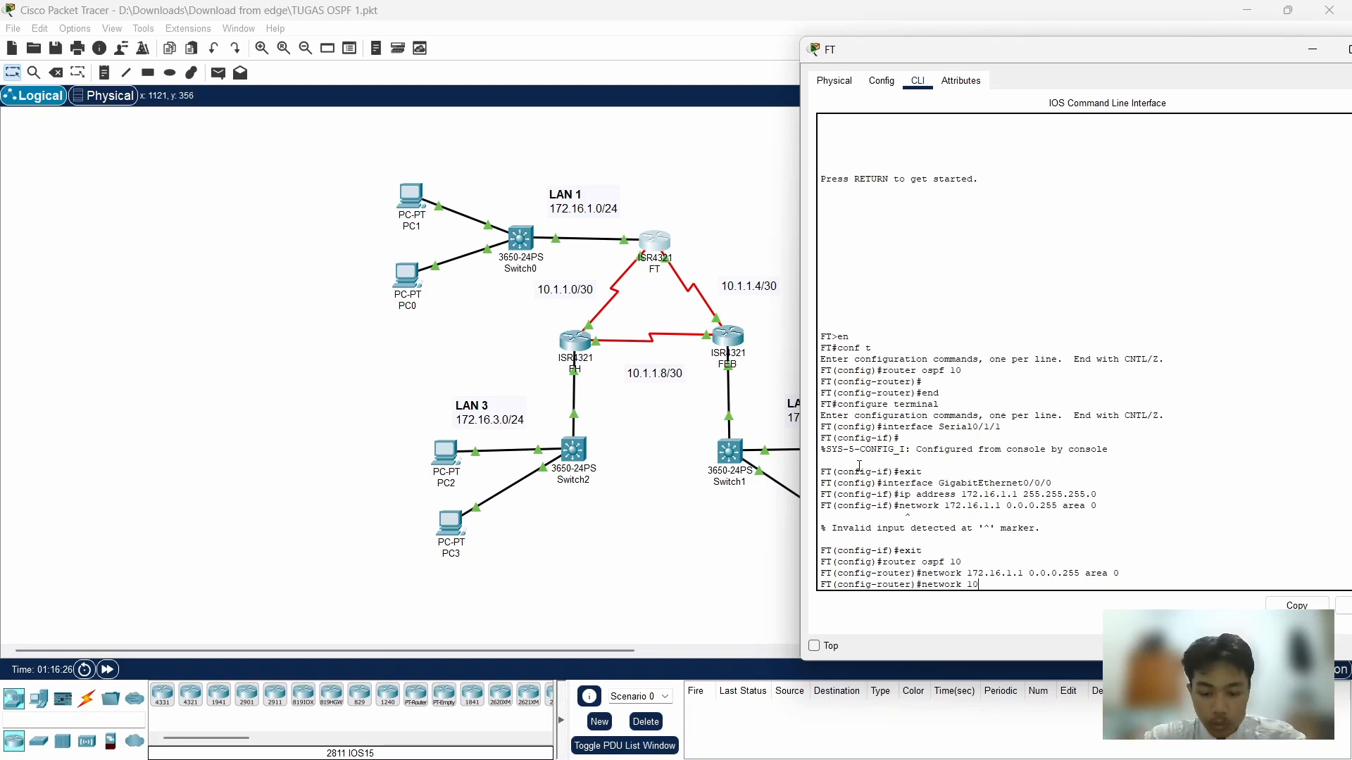
pyautogui.write('.1.1.4 ')
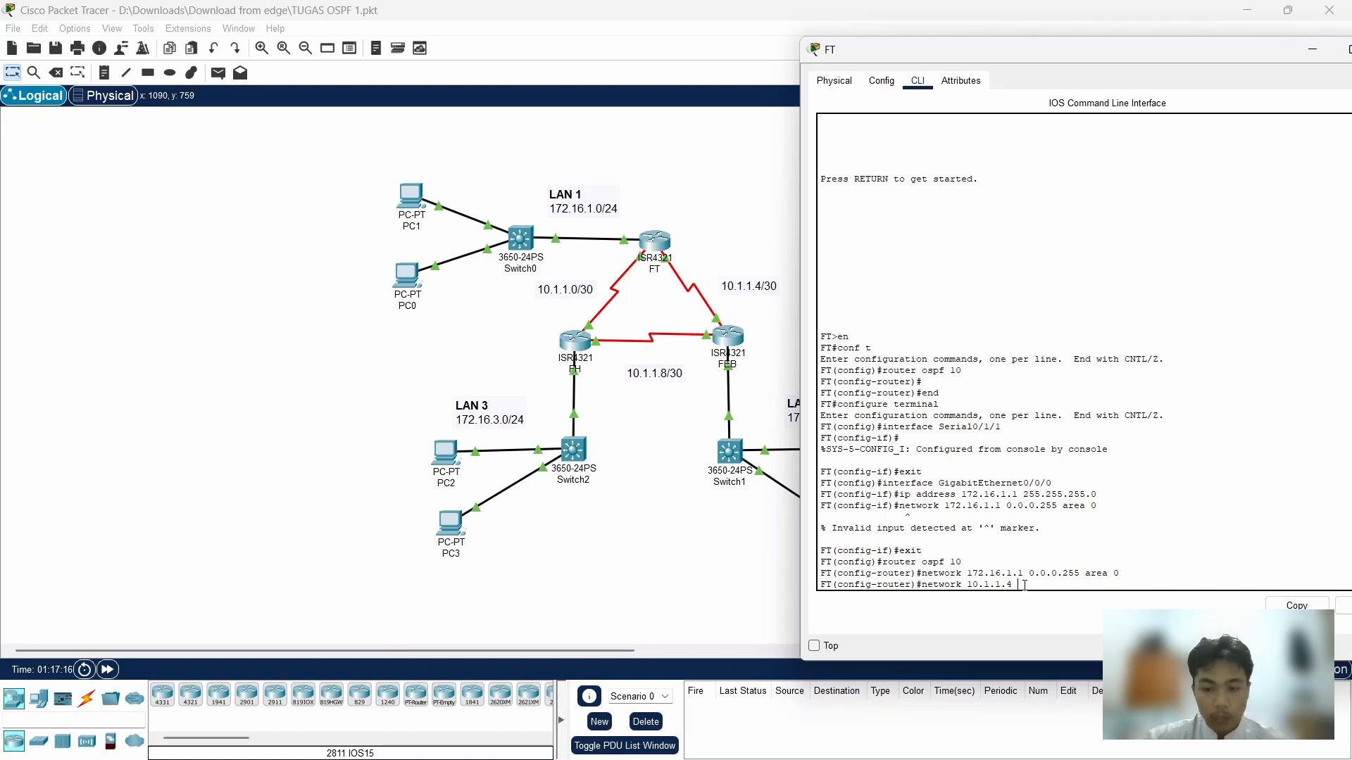
pyautogui.write('0')
pyautogui.write('.0.0.3 area 0')
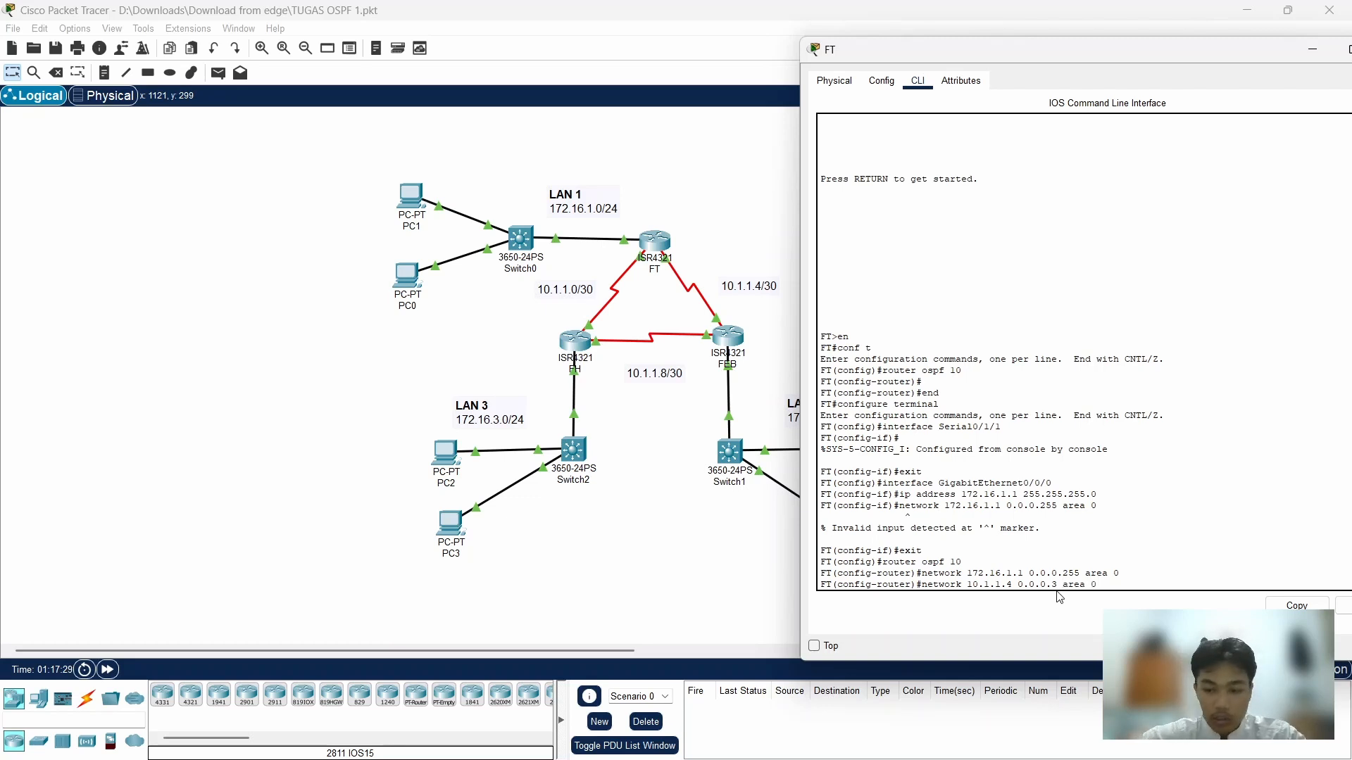
pyautogui.press('Return')
# Advertise the FT–FH serial link on FT with network 10.1.1.0 0.0.0.3 area 0, and put the router's window away
pyautogui.press('Up')
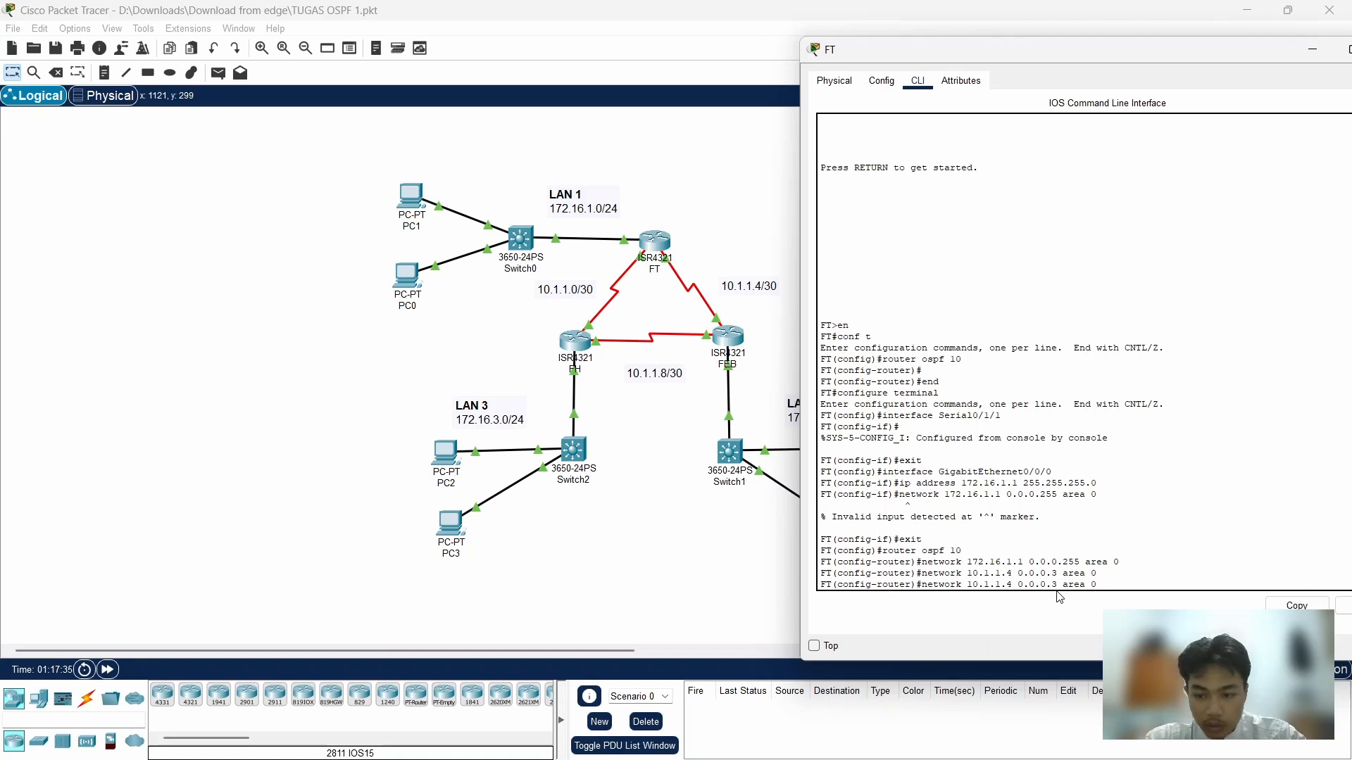
pyautogui.press('BackSpace')
pyautogui.write('0')
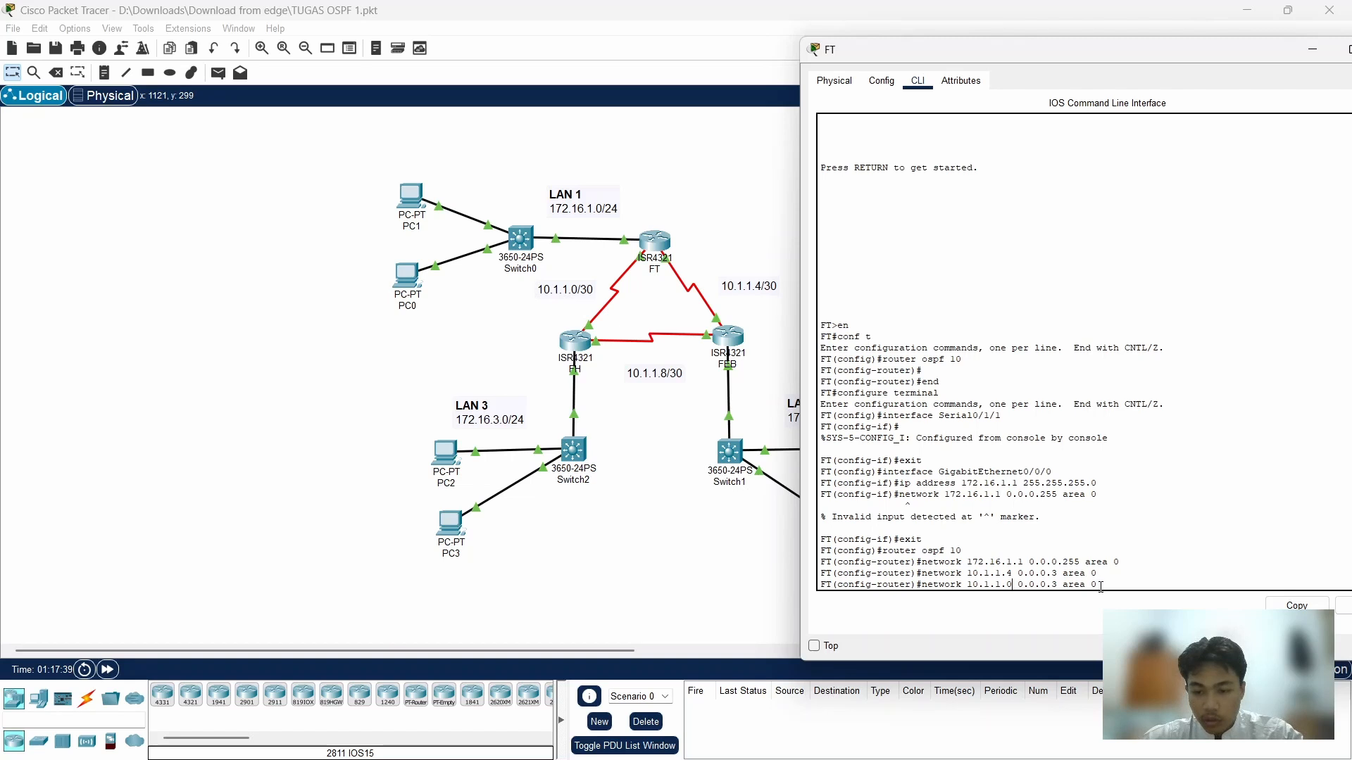
pyautogui.press('Return')
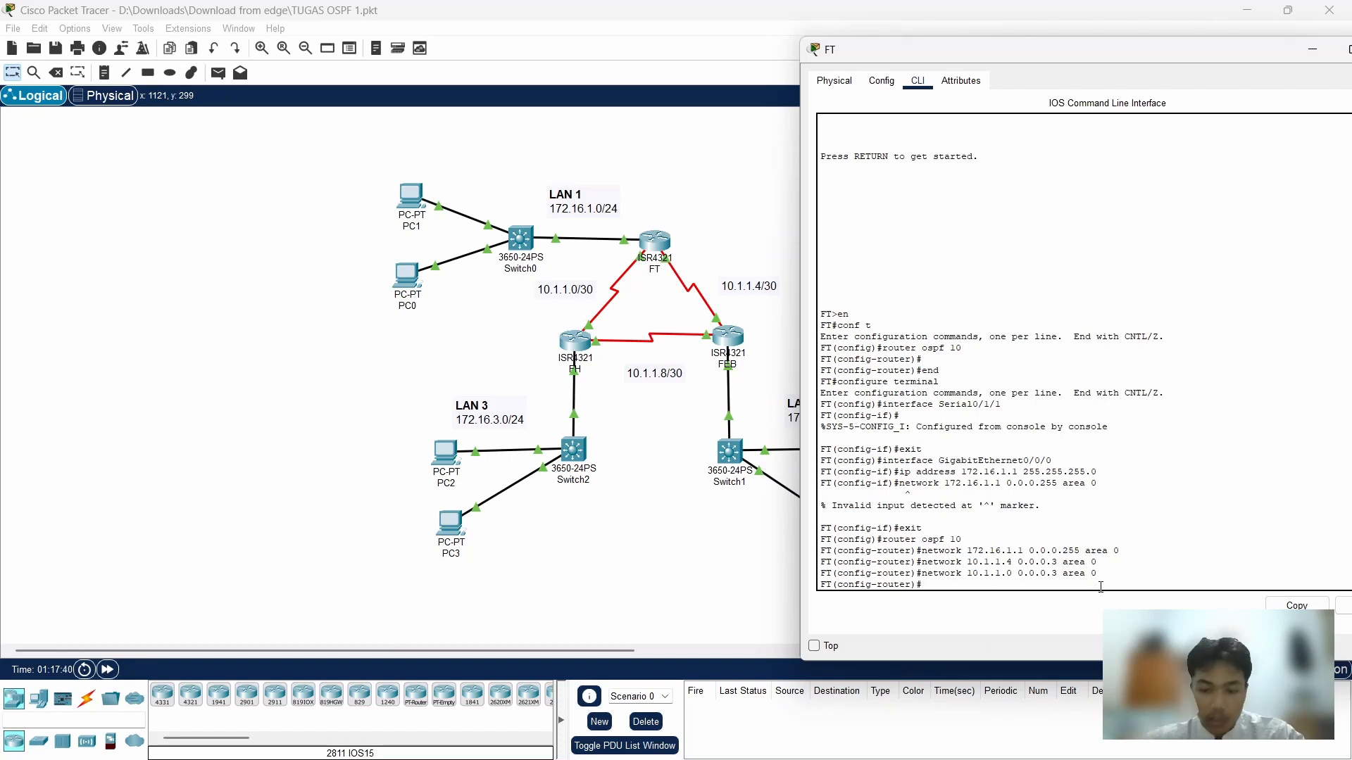
pyautogui.click(1297, 59)
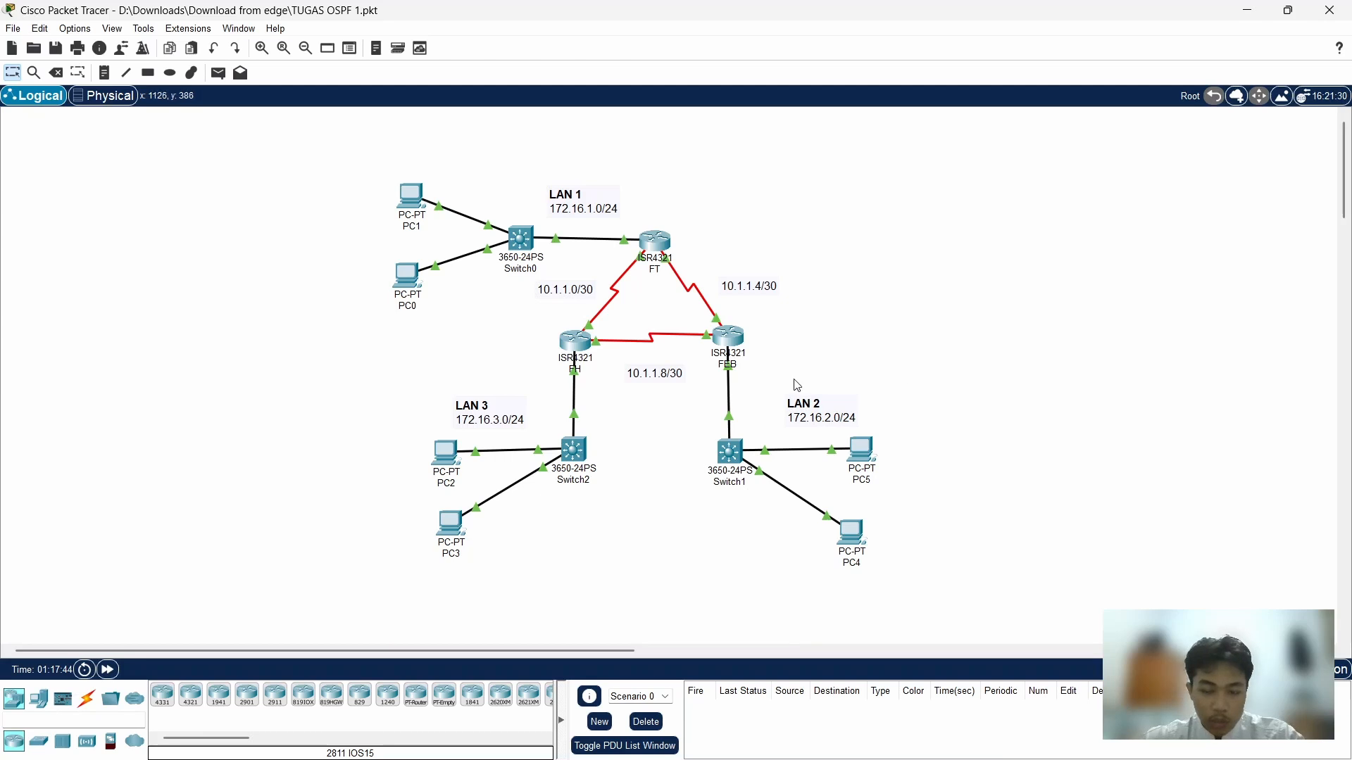
# Open router FEB's command line, exit interface configuration mode and enter OSPF process 10 with router ospf 10
pyautogui.click(744, 350)
pyautogui.click(518, 177)
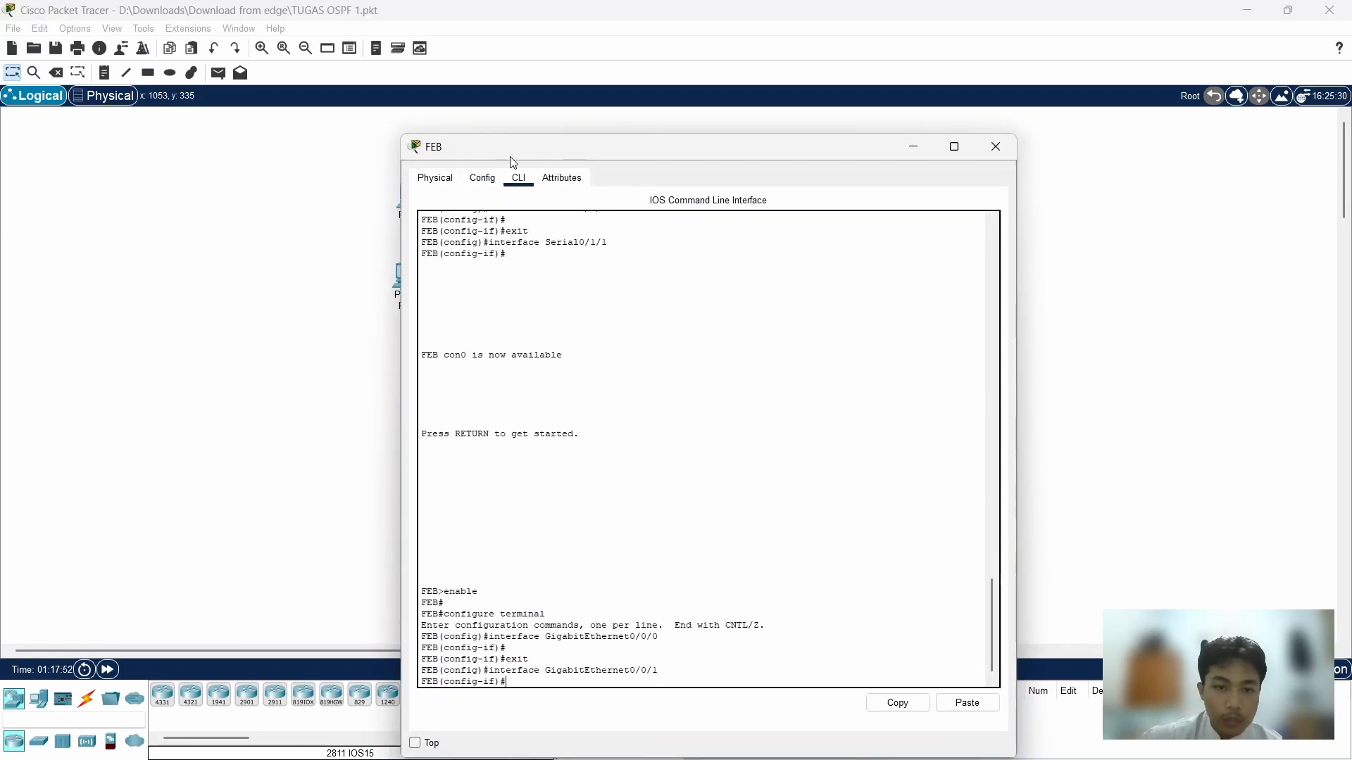
pyautogui.moveTo(513, 162); pyautogui.dragTo(922, 126)
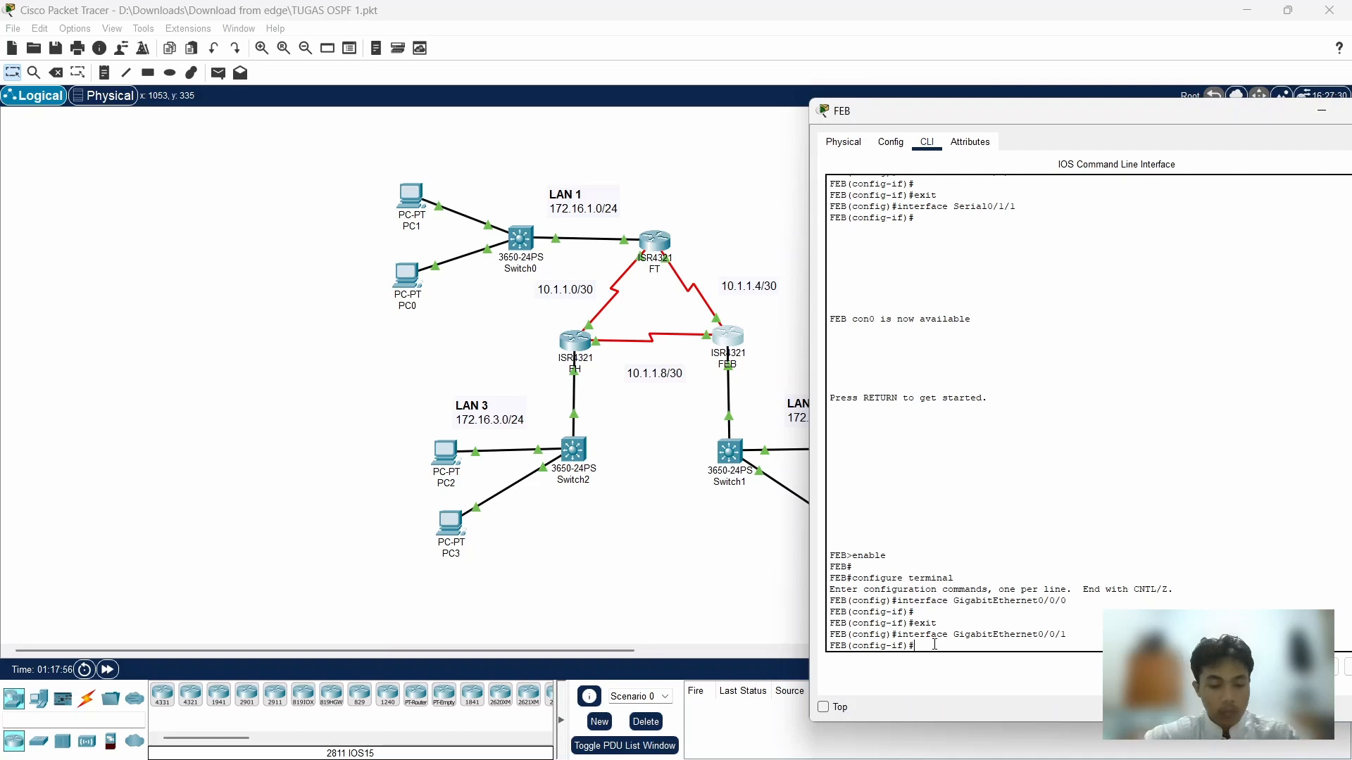
pyautogui.write('exit')
pyautogui.press('Return')
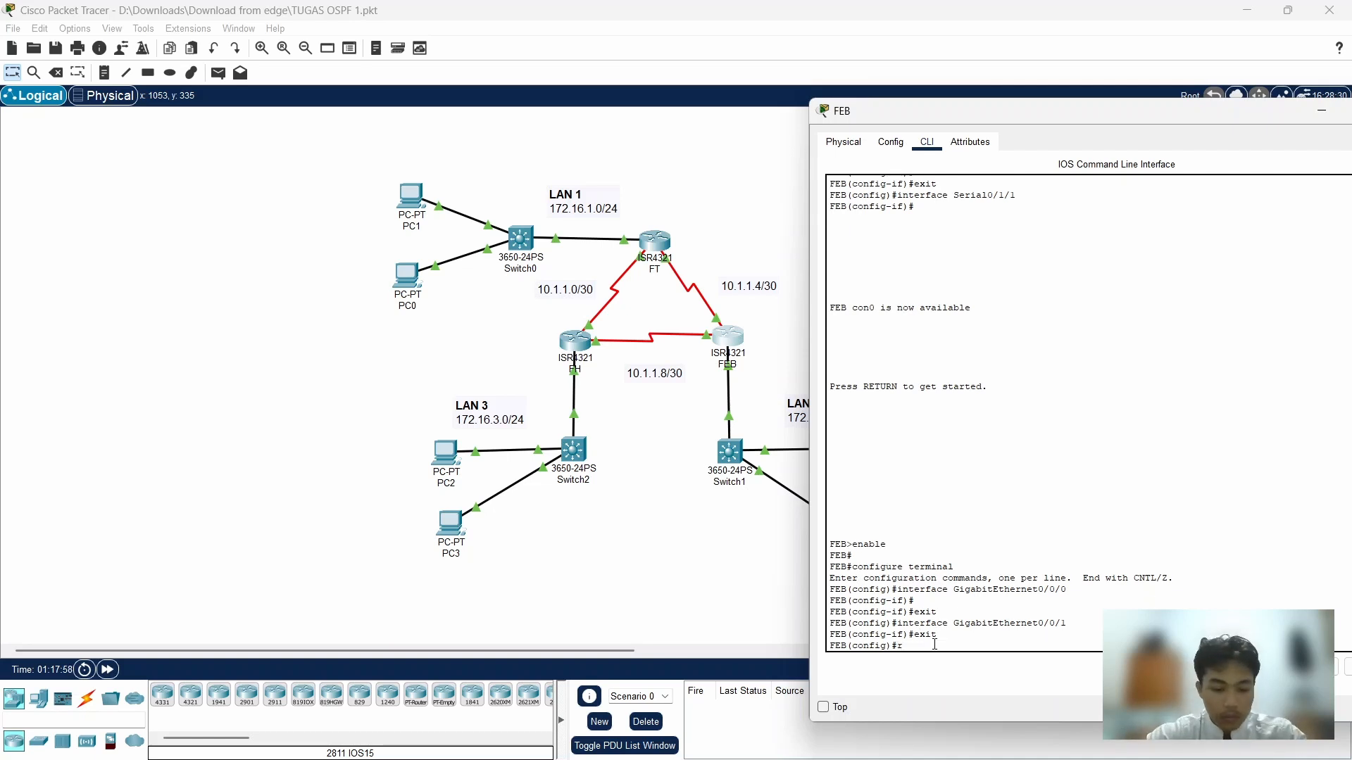
pyautogui.write('router ospf 10')
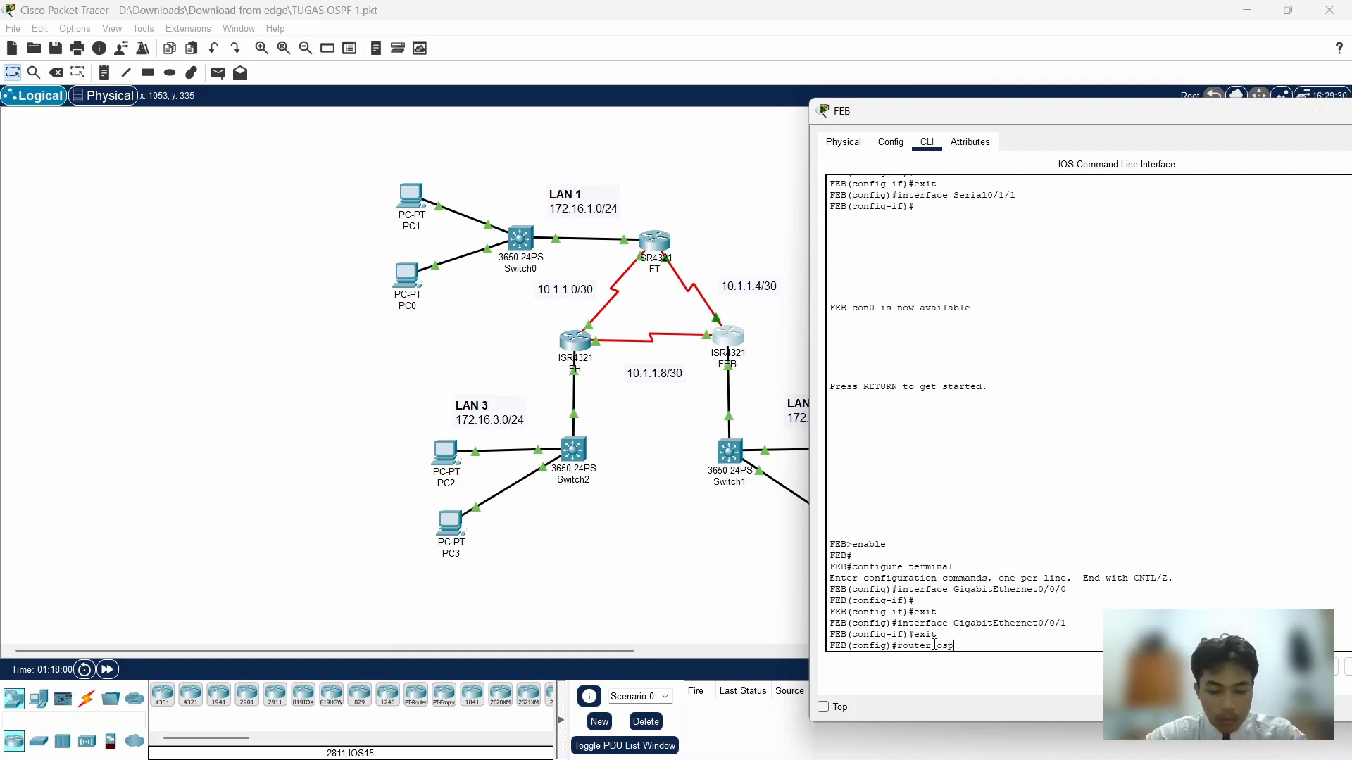
pyautogui.press('Return')
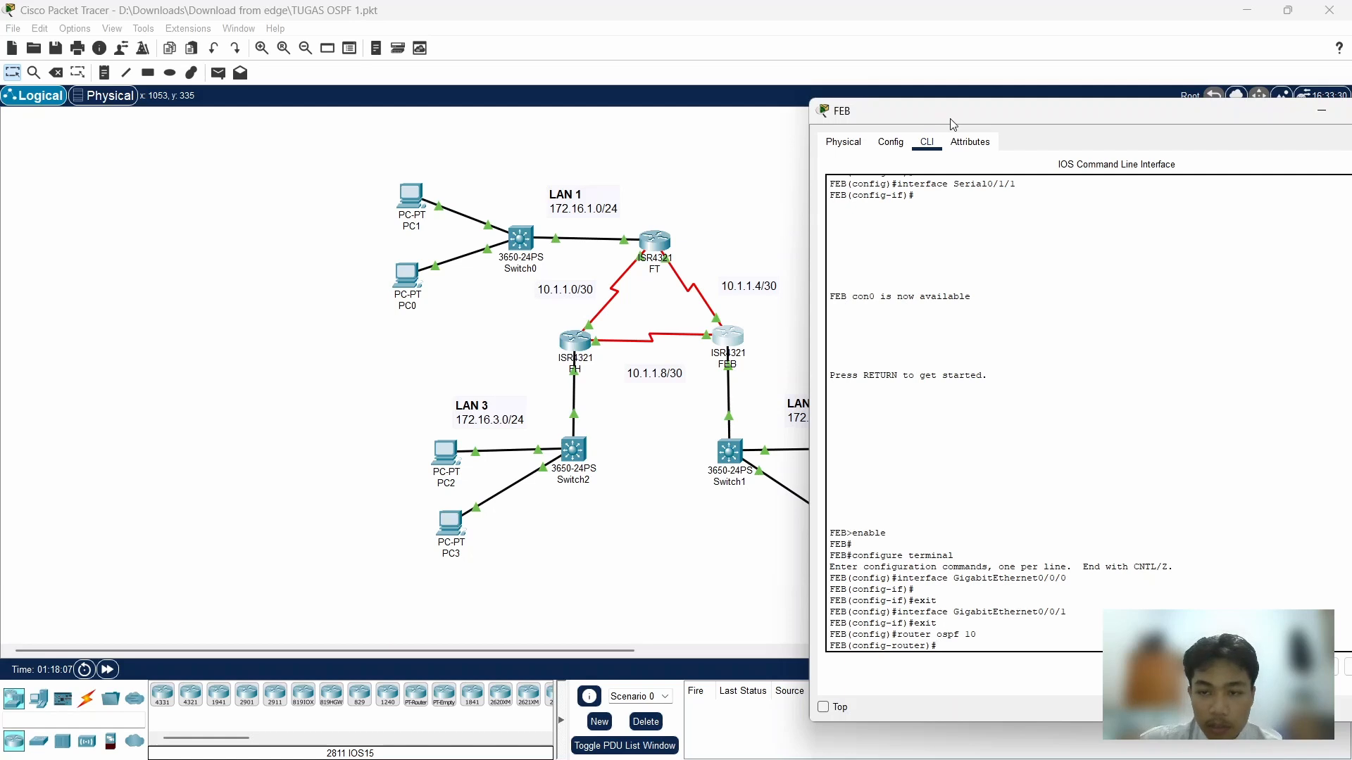
pyautogui.moveTo(943, 120); pyautogui.dragTo(954, 73)
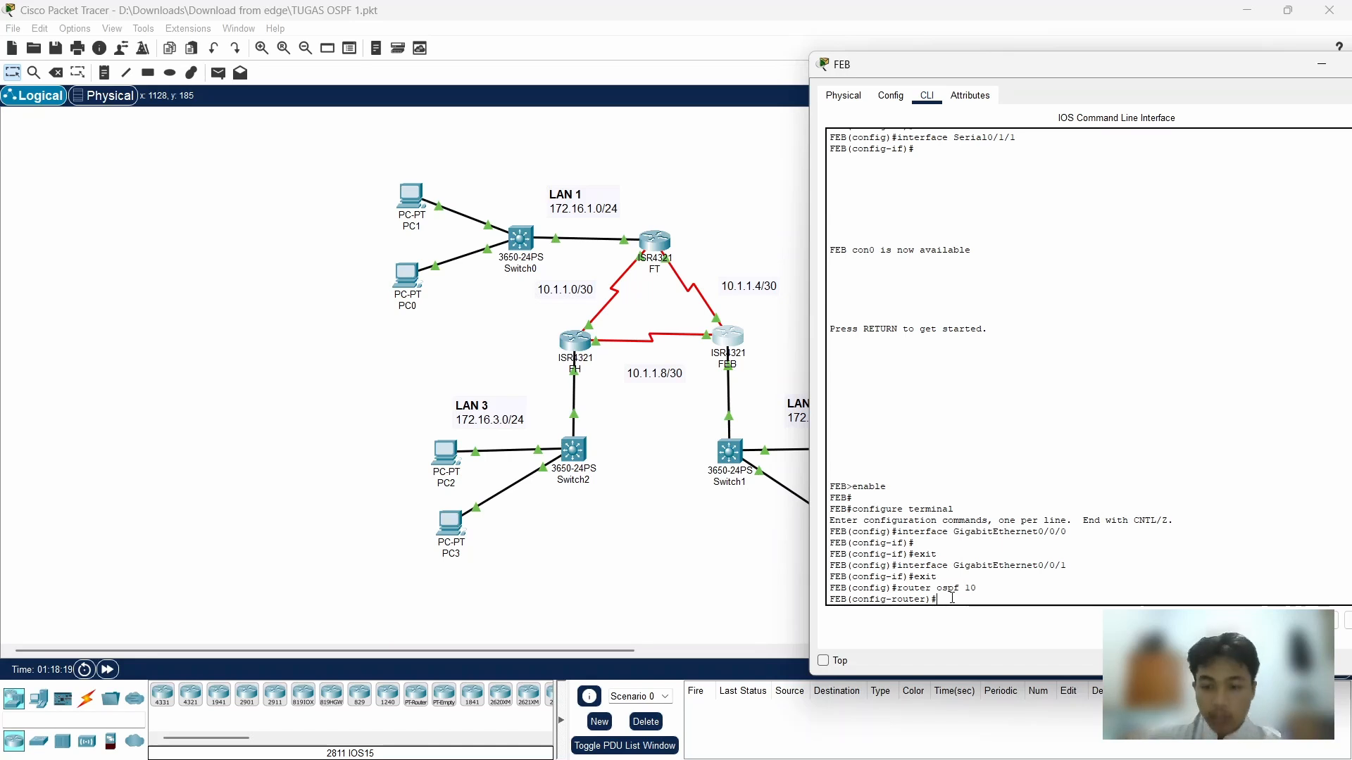
# Advertise FEB's LAN 2 network in OSPF with network 172.16.2.1 0.0.0.255 area 0
pyautogui.write('netwrok')
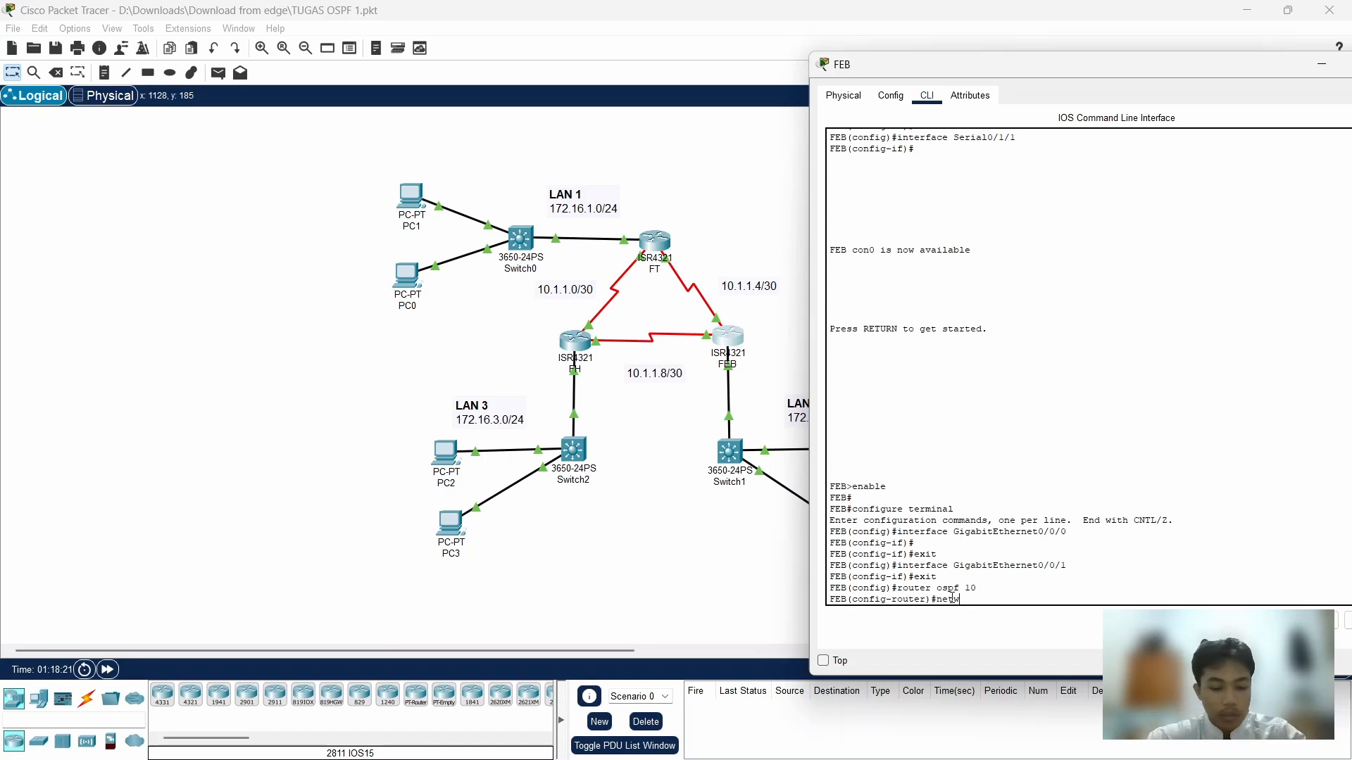
pyautogui.press('BackSpace')
pyautogui.press('BackSpace')
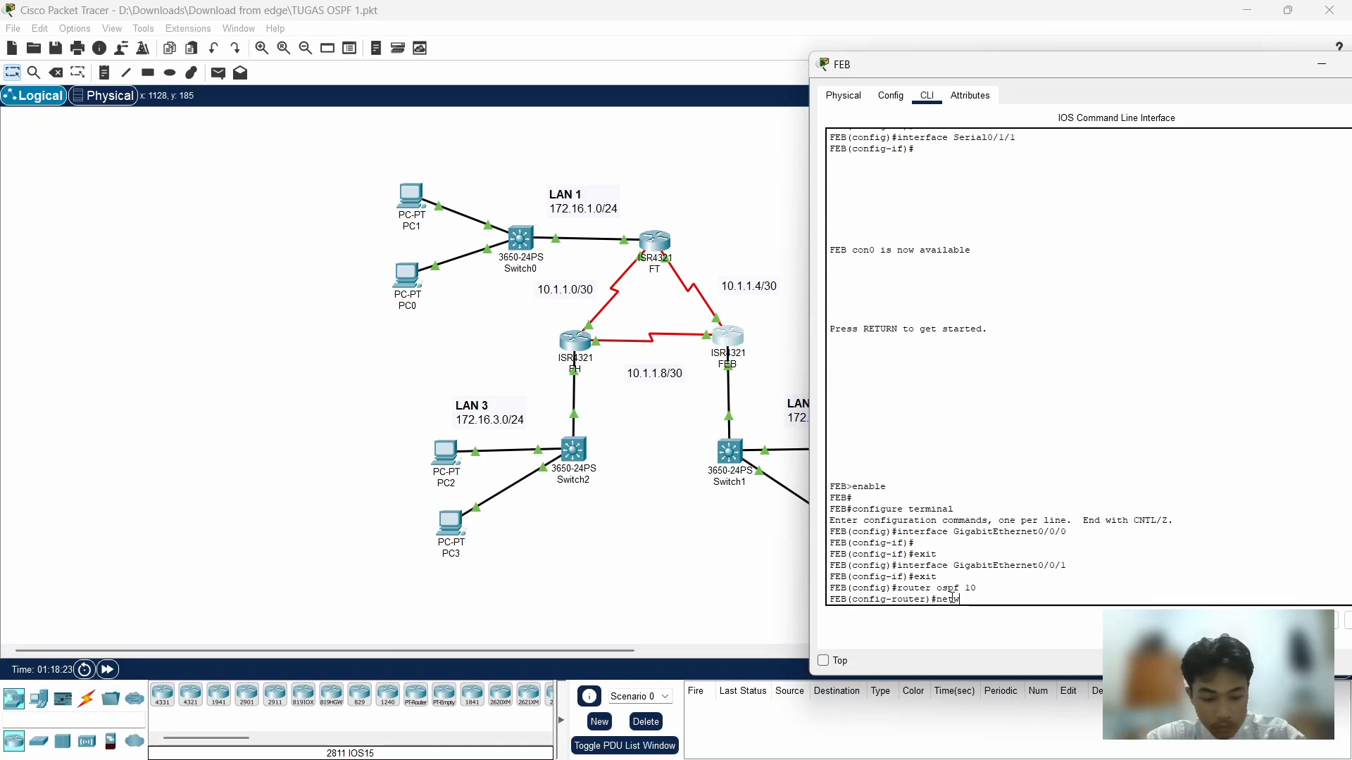
pyautogui.write('ork')
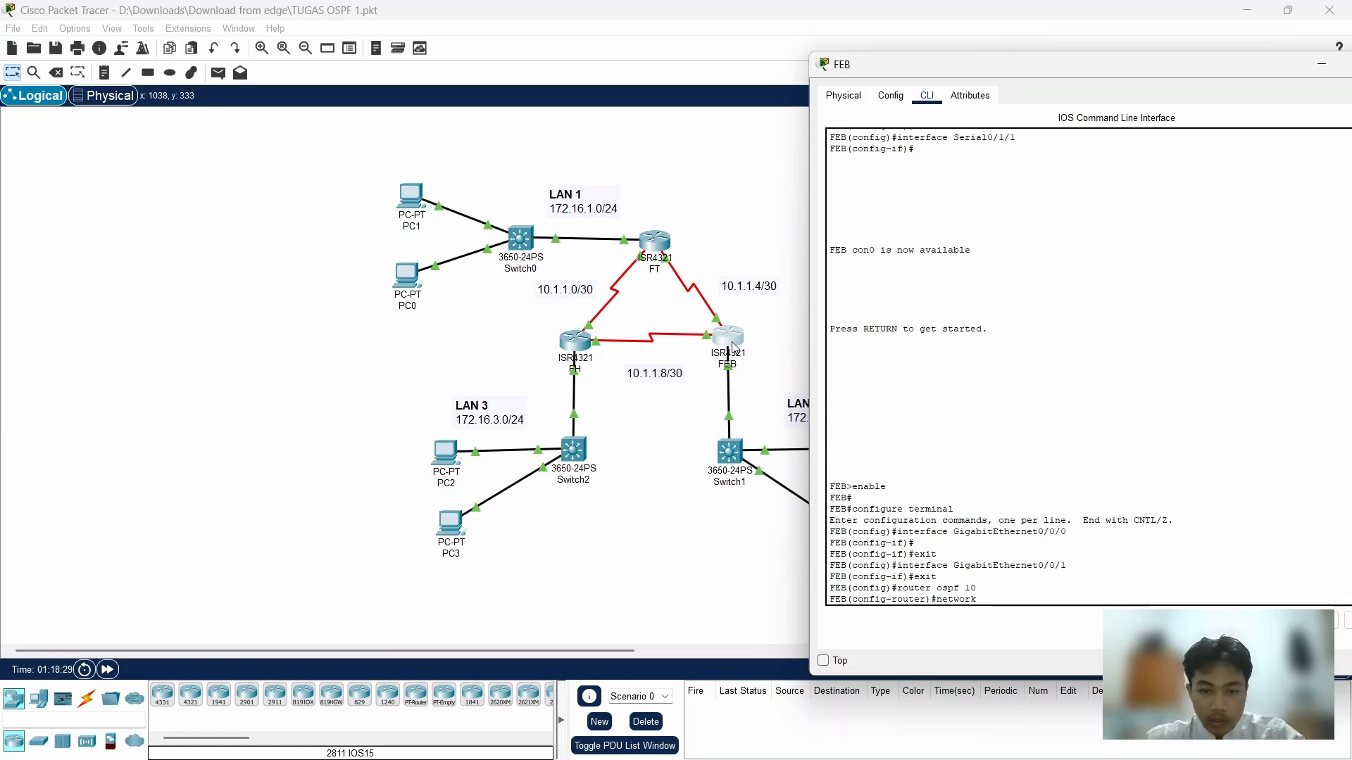
pyautogui.moveTo(984, 67); pyautogui.dragTo(1054, 67)
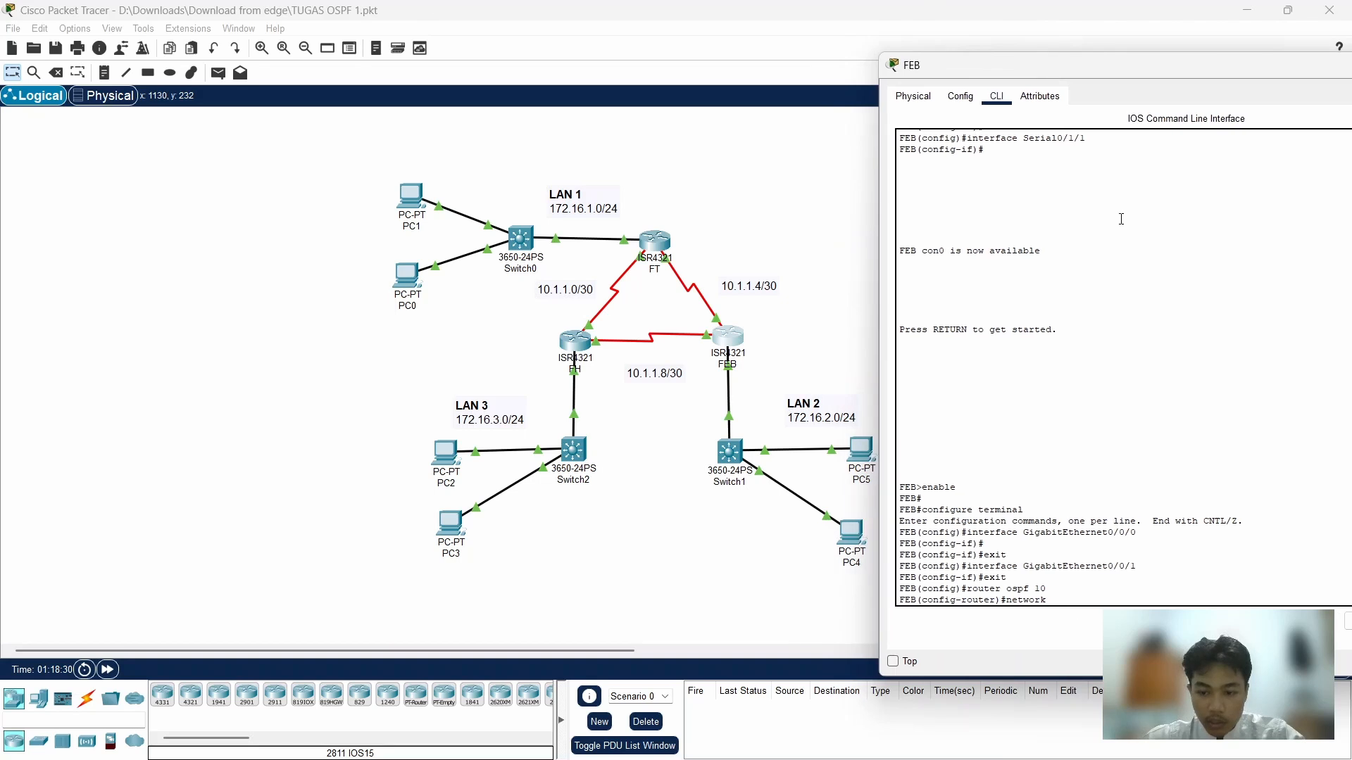
pyautogui.write('172')
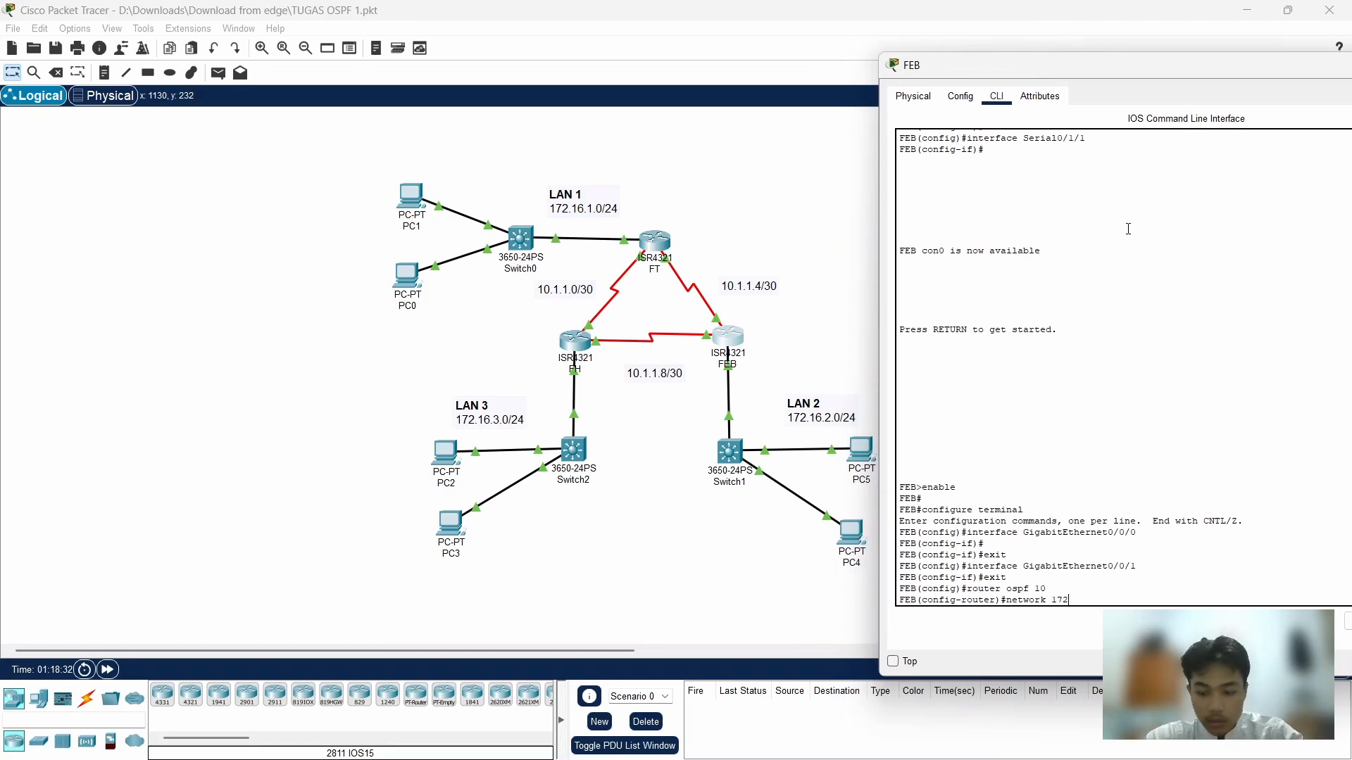
pyautogui.write('.1')
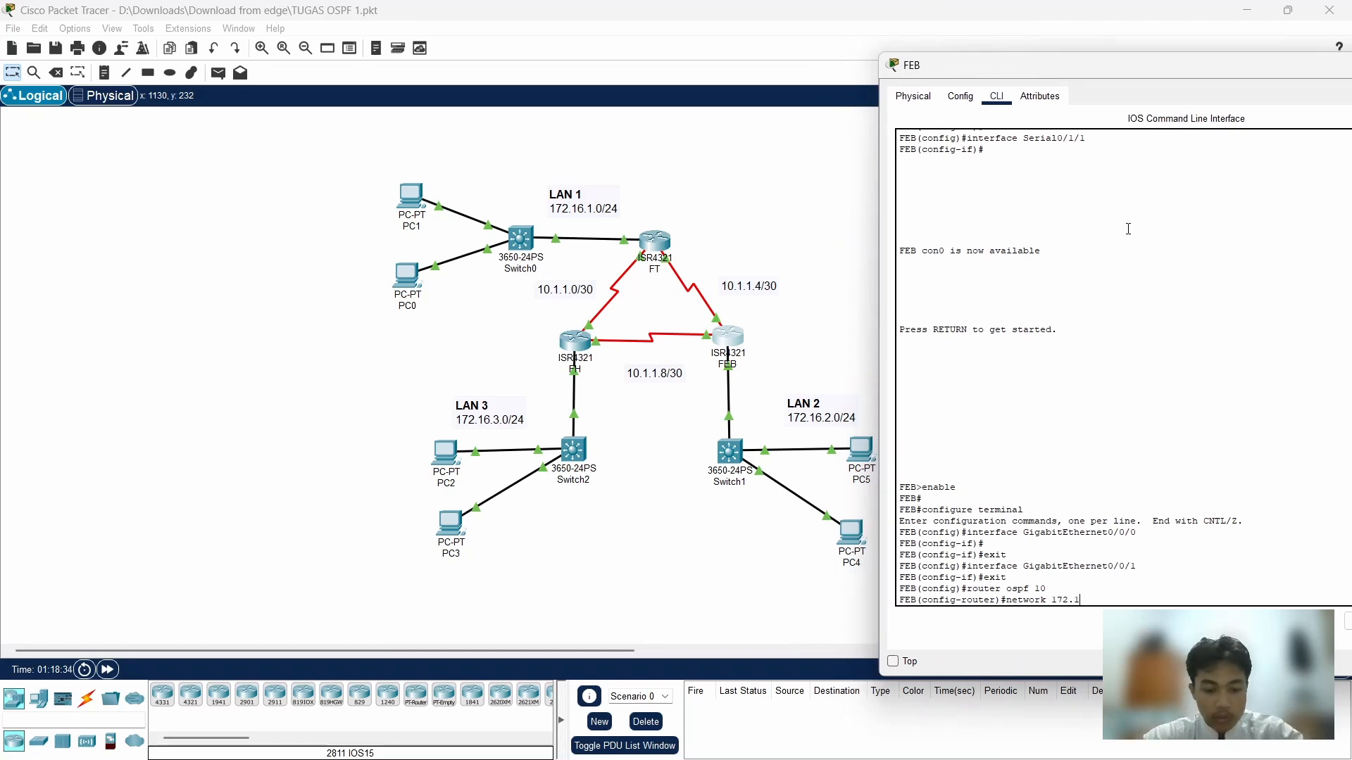
pyautogui.write('6.2.1')
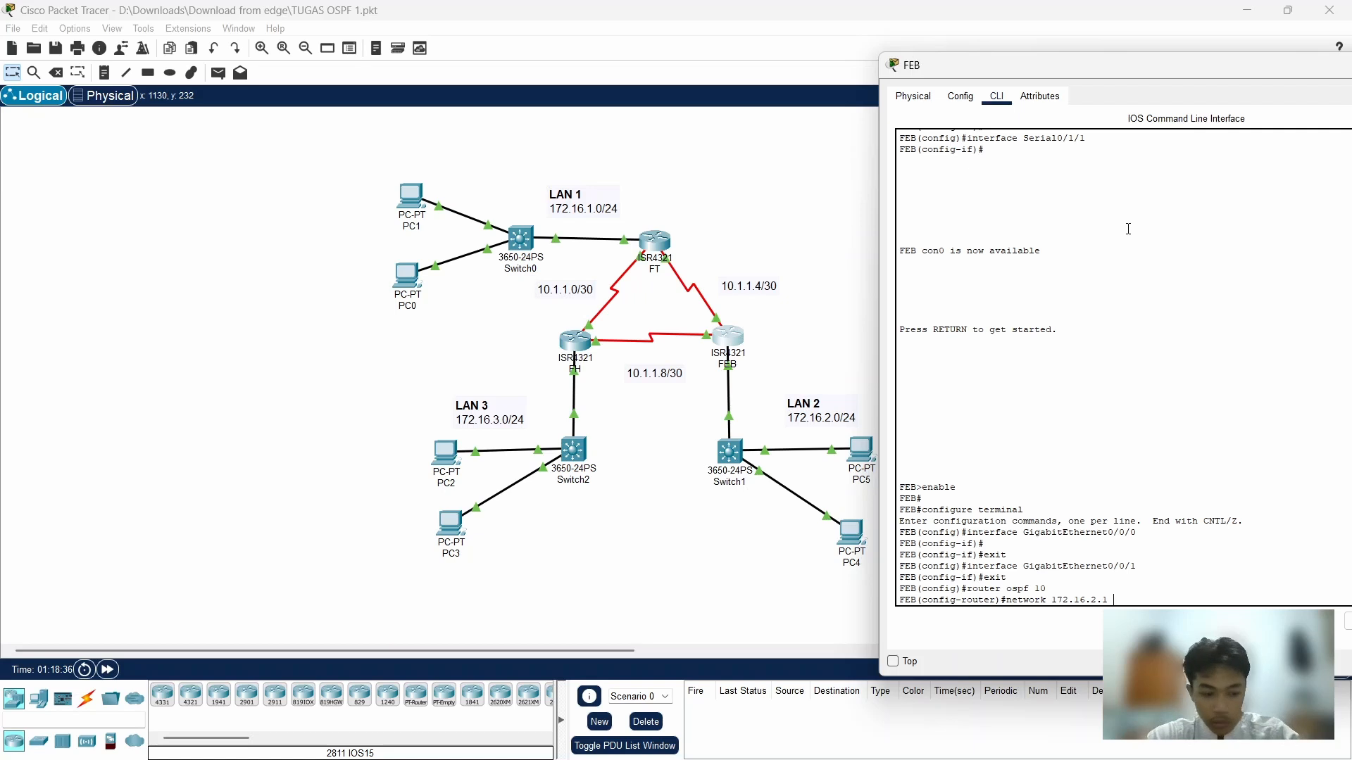
pyautogui.write(' 0')
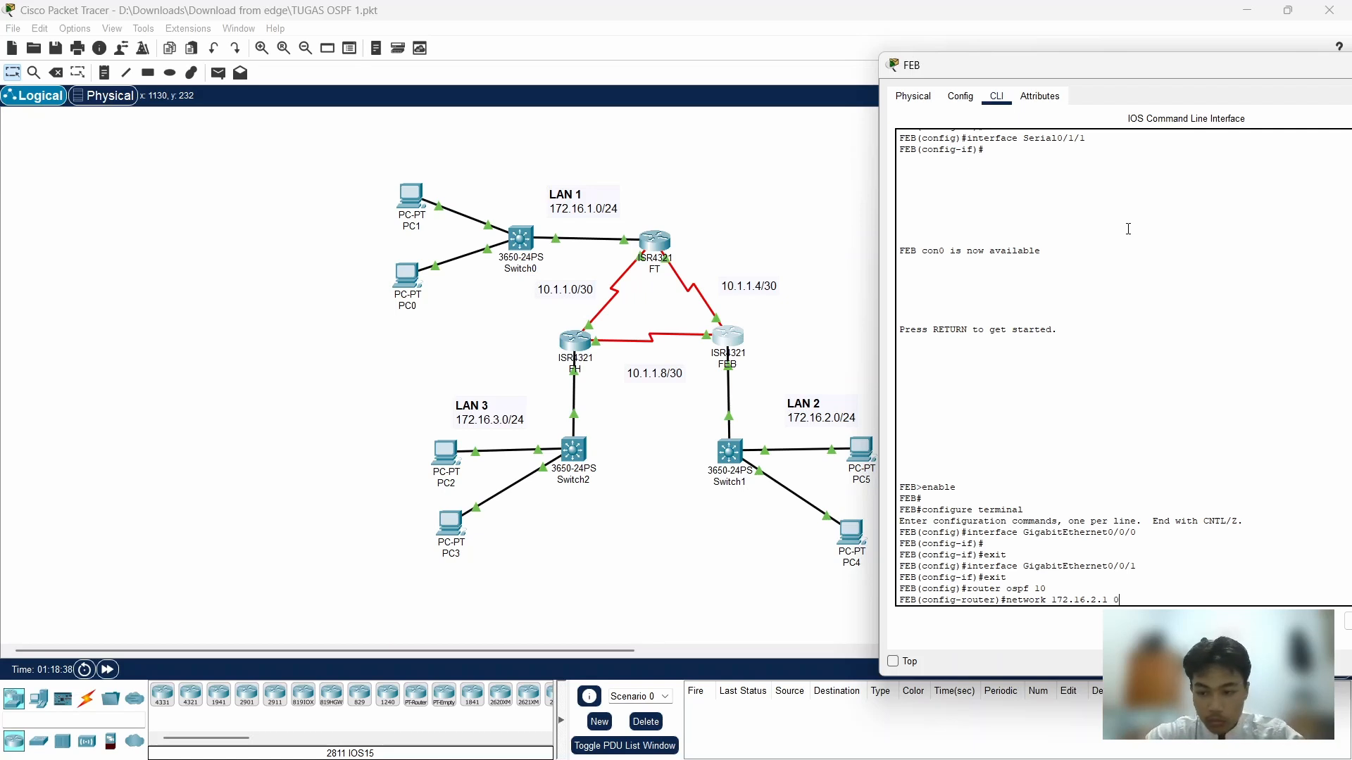
pyautogui.write('.0.0.25')
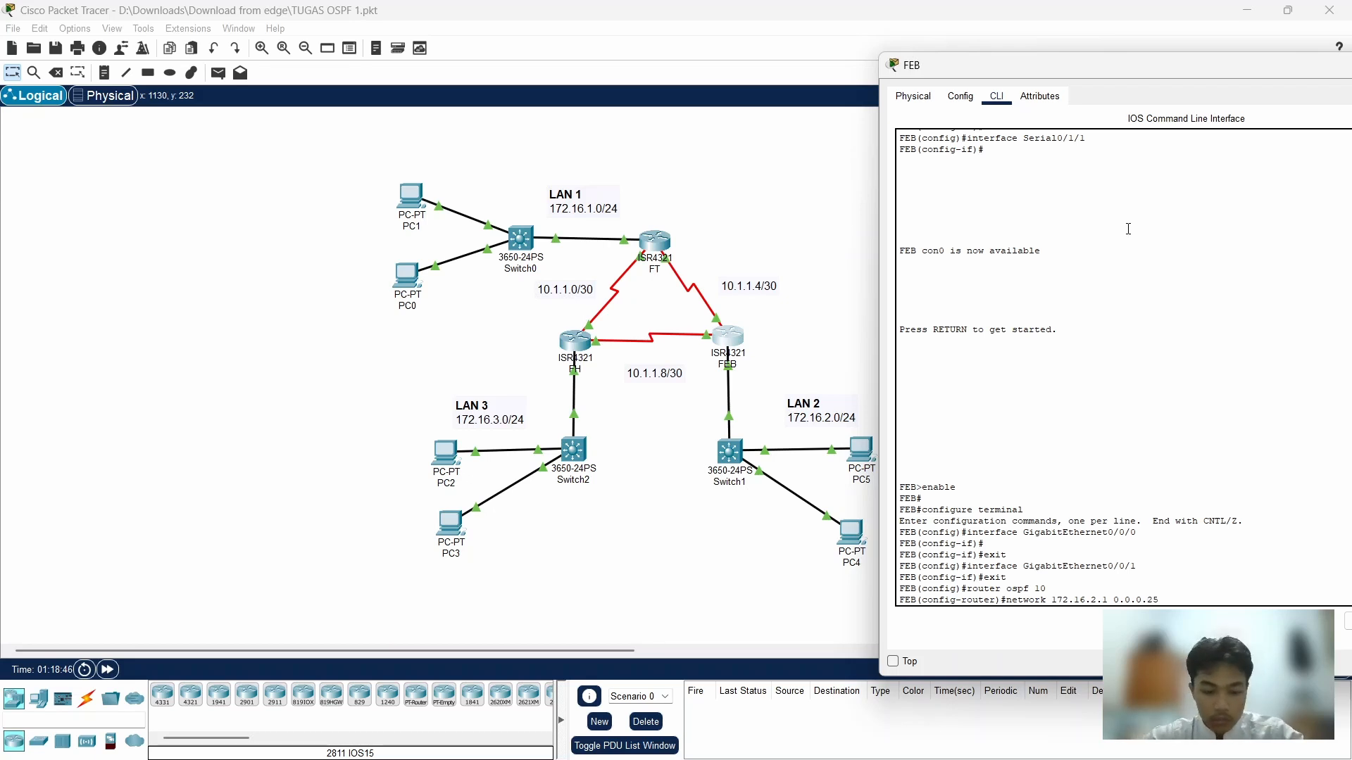
pyautogui.write('5 area ')
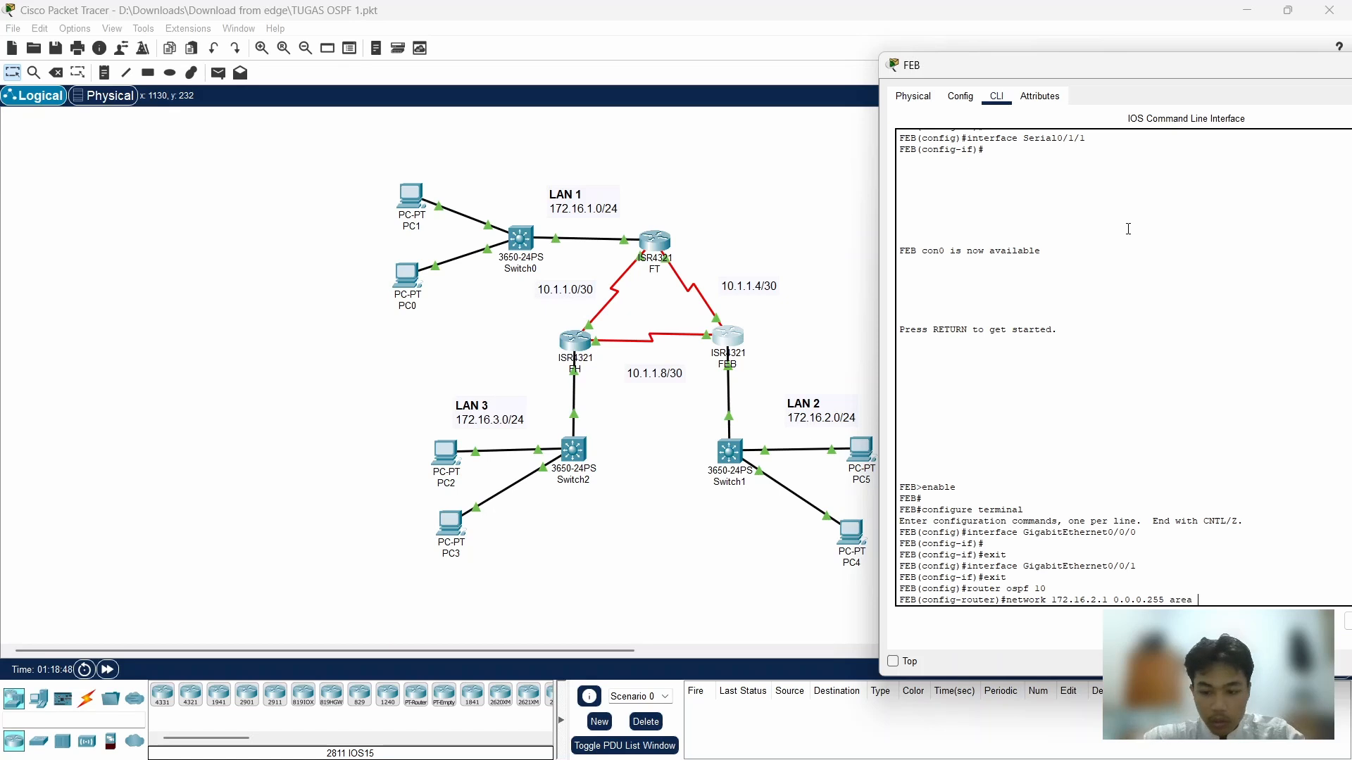
pyautogui.write('0')
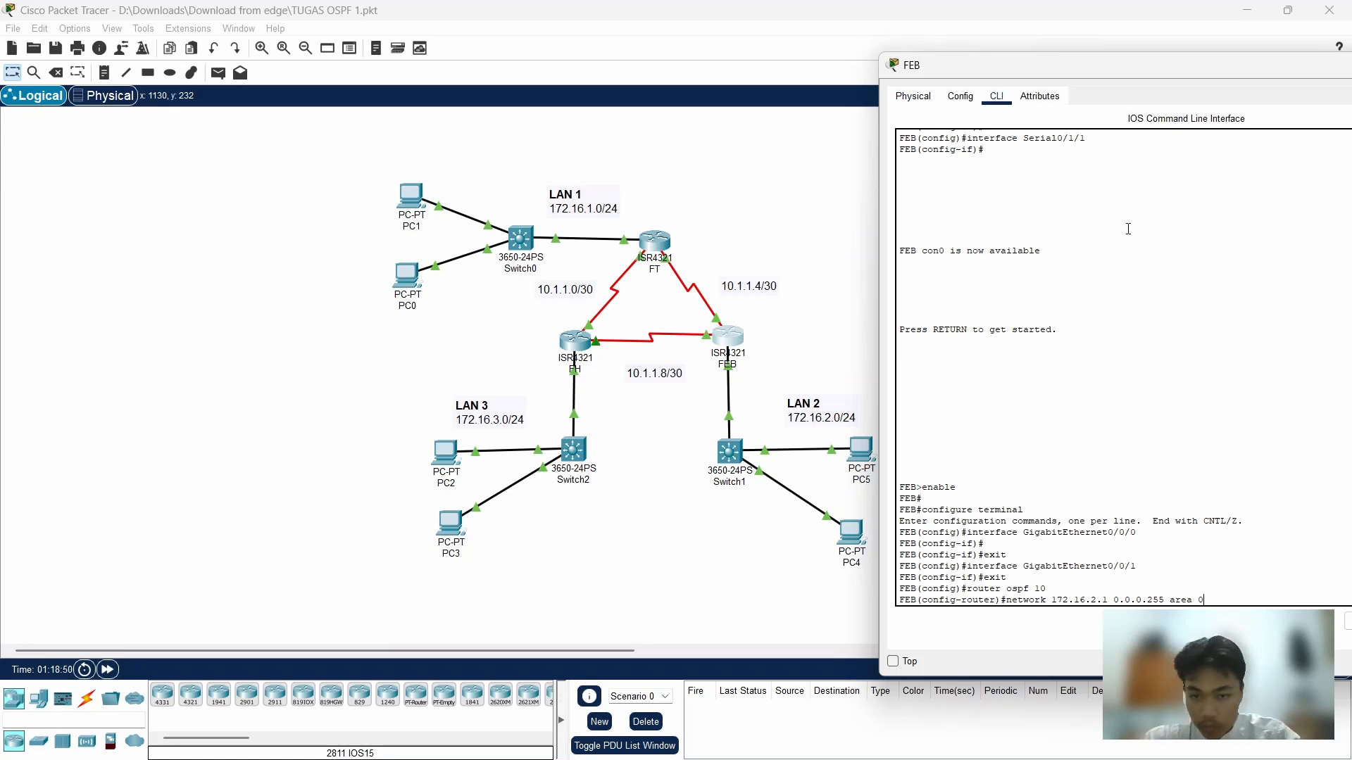
pyautogui.press('Return')
# Advertise FEB's serial interface address towards FT in OSPF with network 10.1.1.6 0.0.0.0 area 0
pyautogui.write('network')
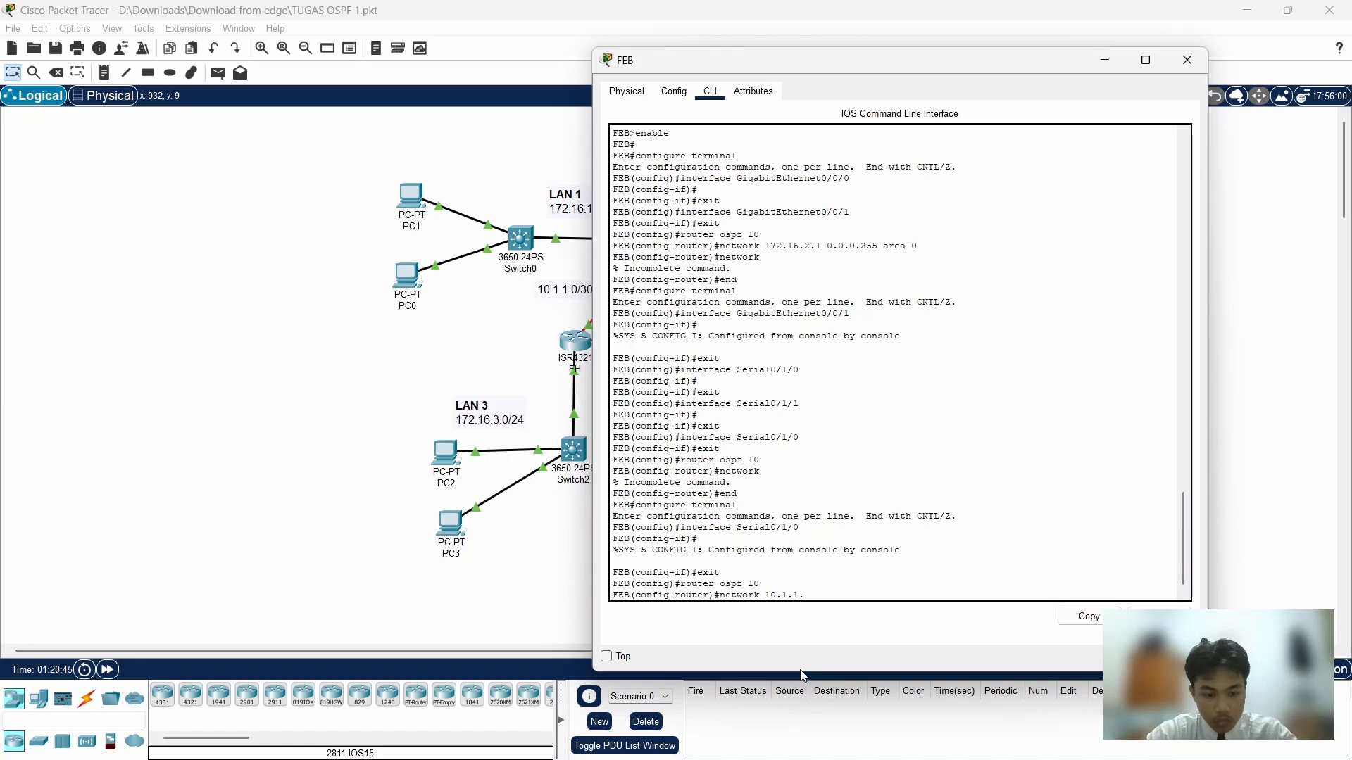
pyautogui.write('0.')
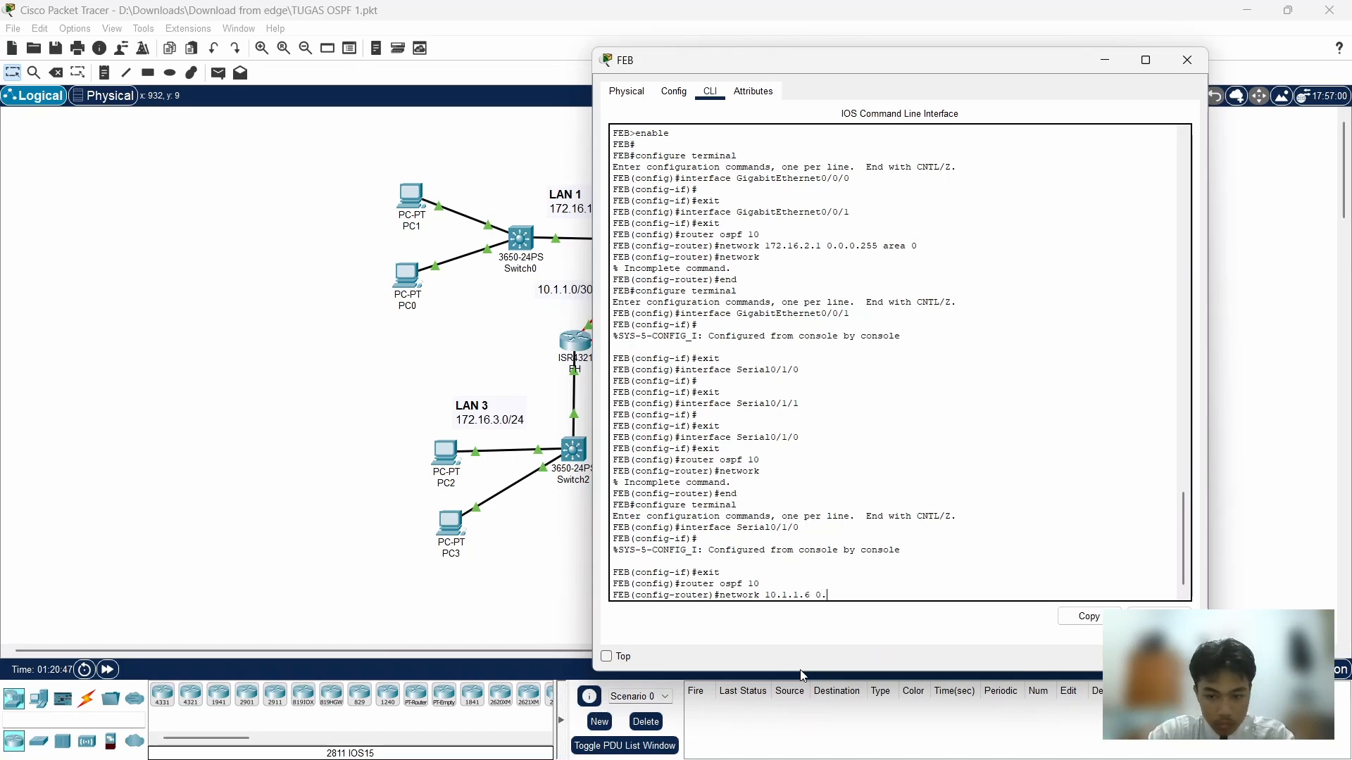
pyautogui.write('0.0.0')
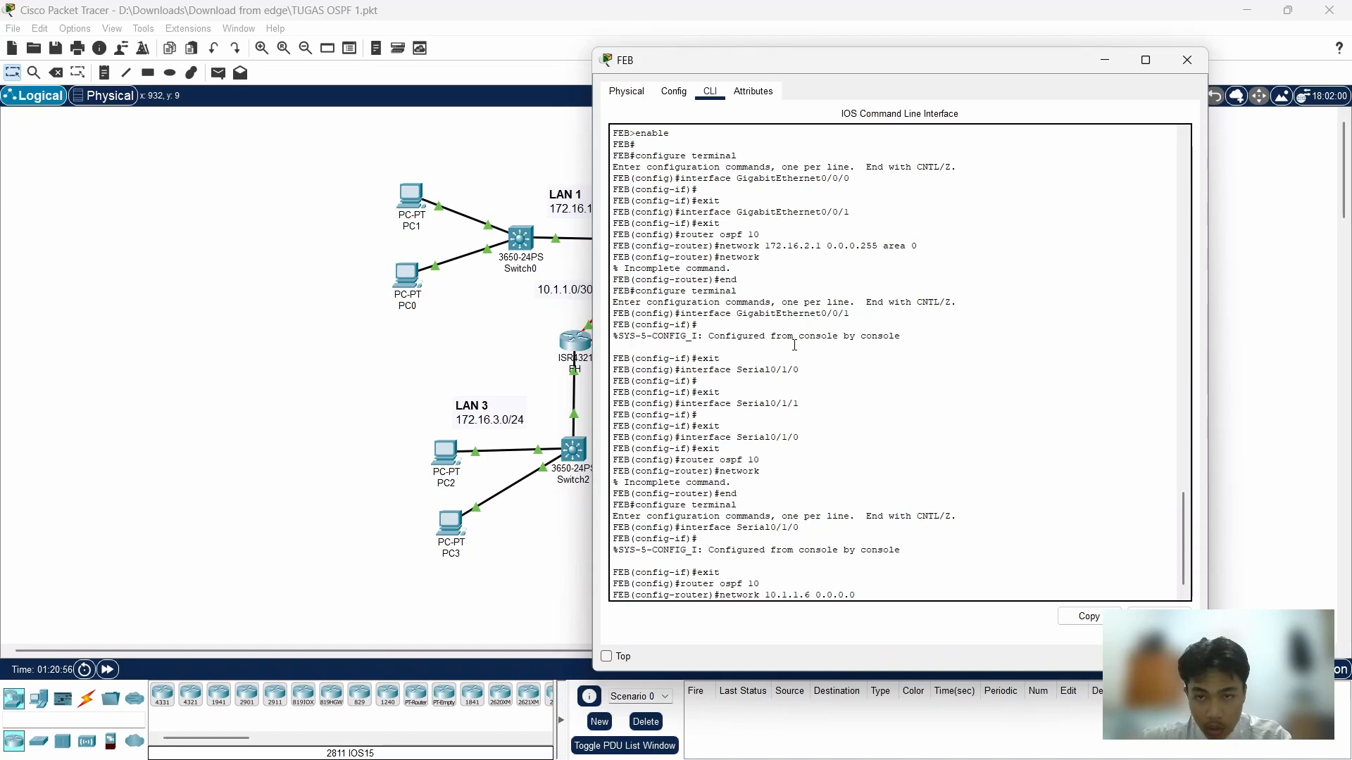
pyautogui.moveTo(793, 60); pyautogui.dragTo(922, 57)
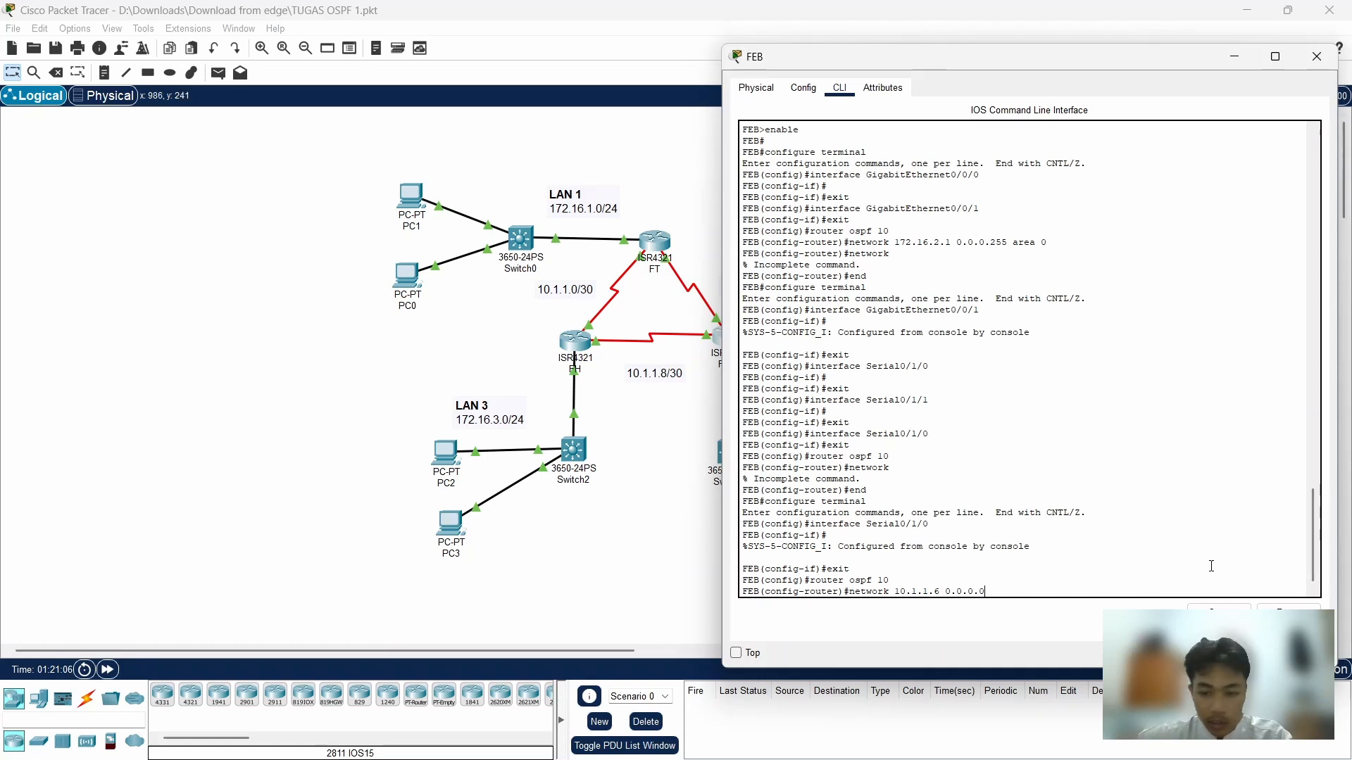
pyautogui.write('rea 0')
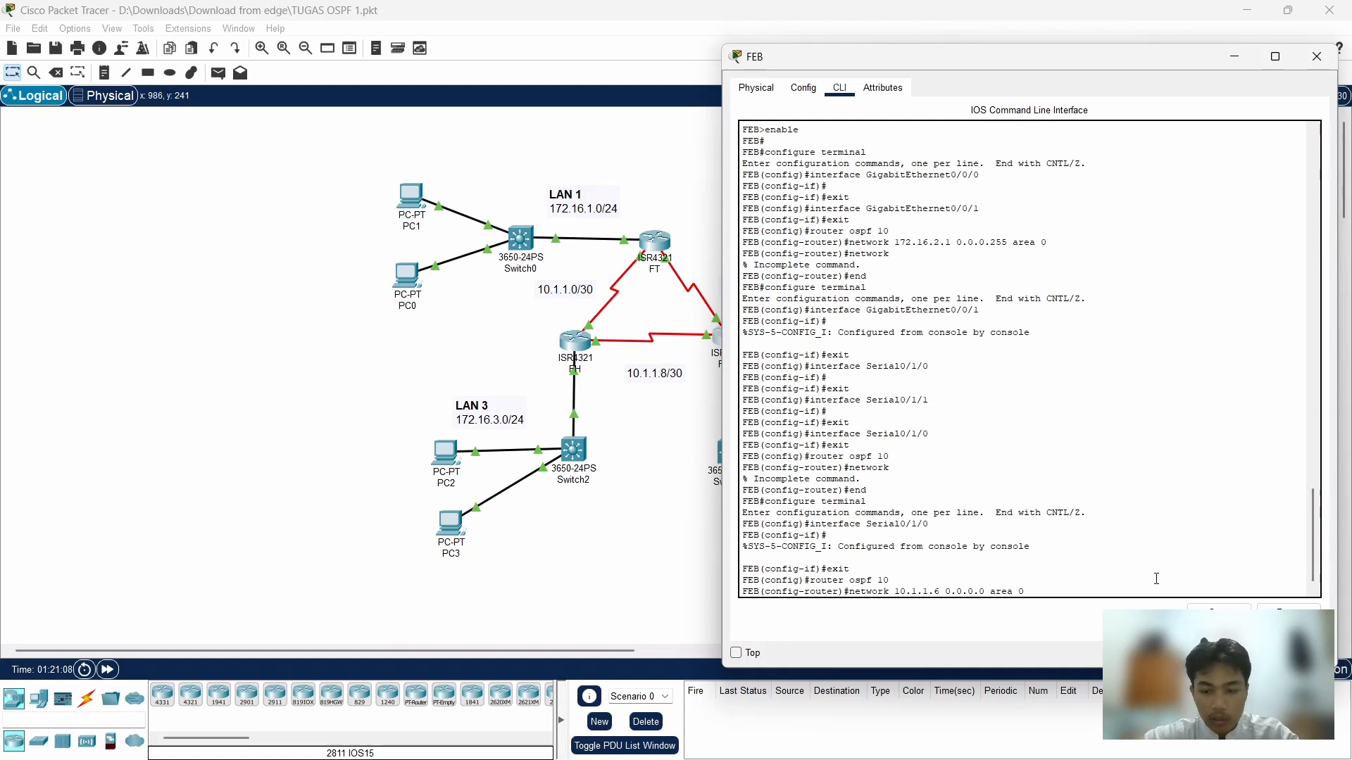
pyautogui.press('Return')
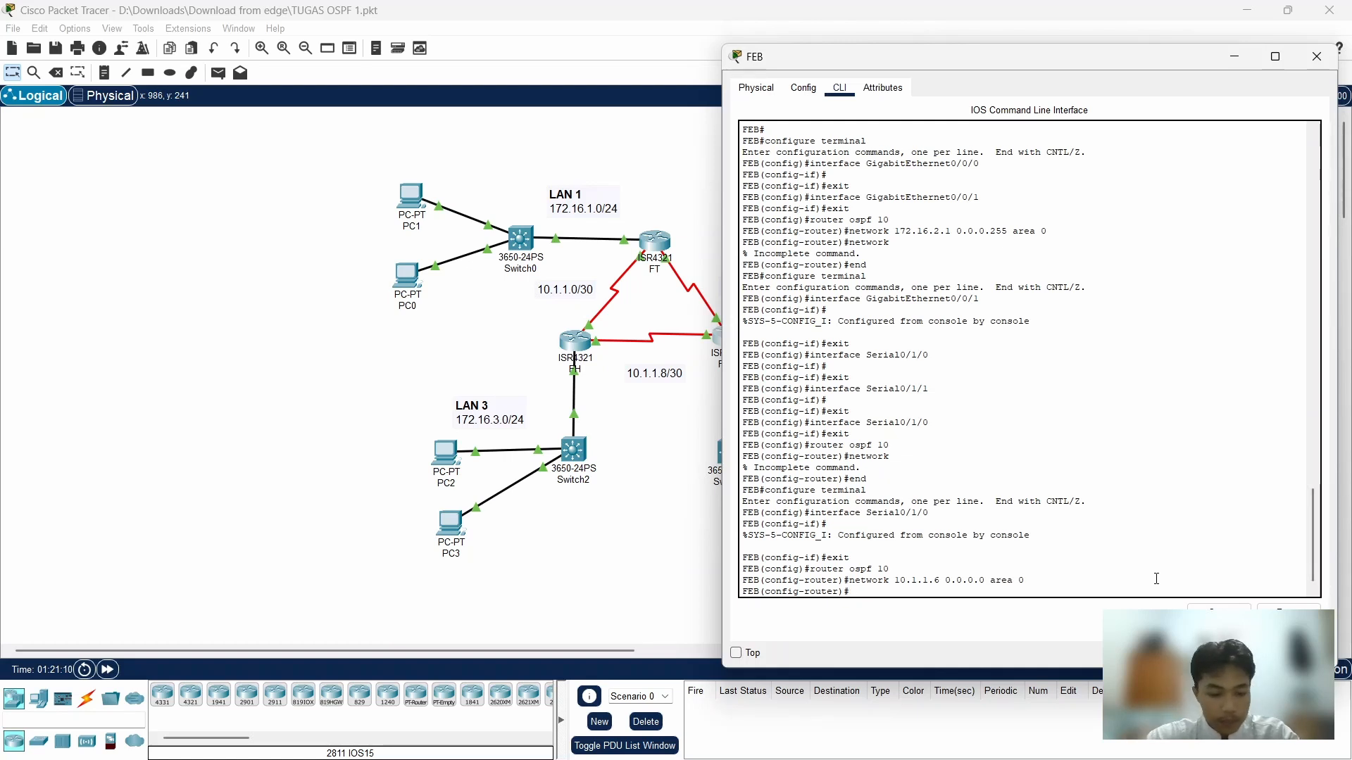
# Advertise FEB's serial interface address towards FH with network 10.1.1.10 0.0.0.0 area 0, and put the router's window away
pyautogui.write('network')
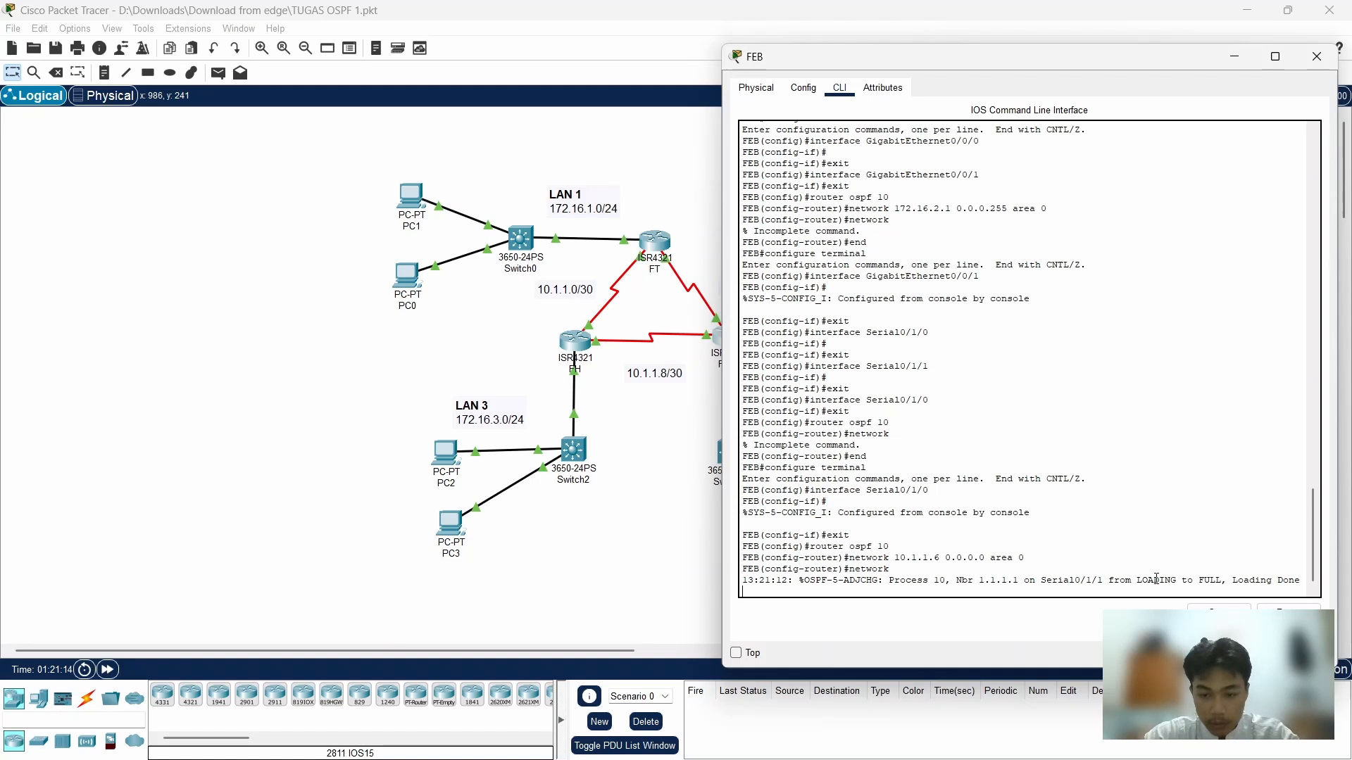
pyautogui.press('Return')
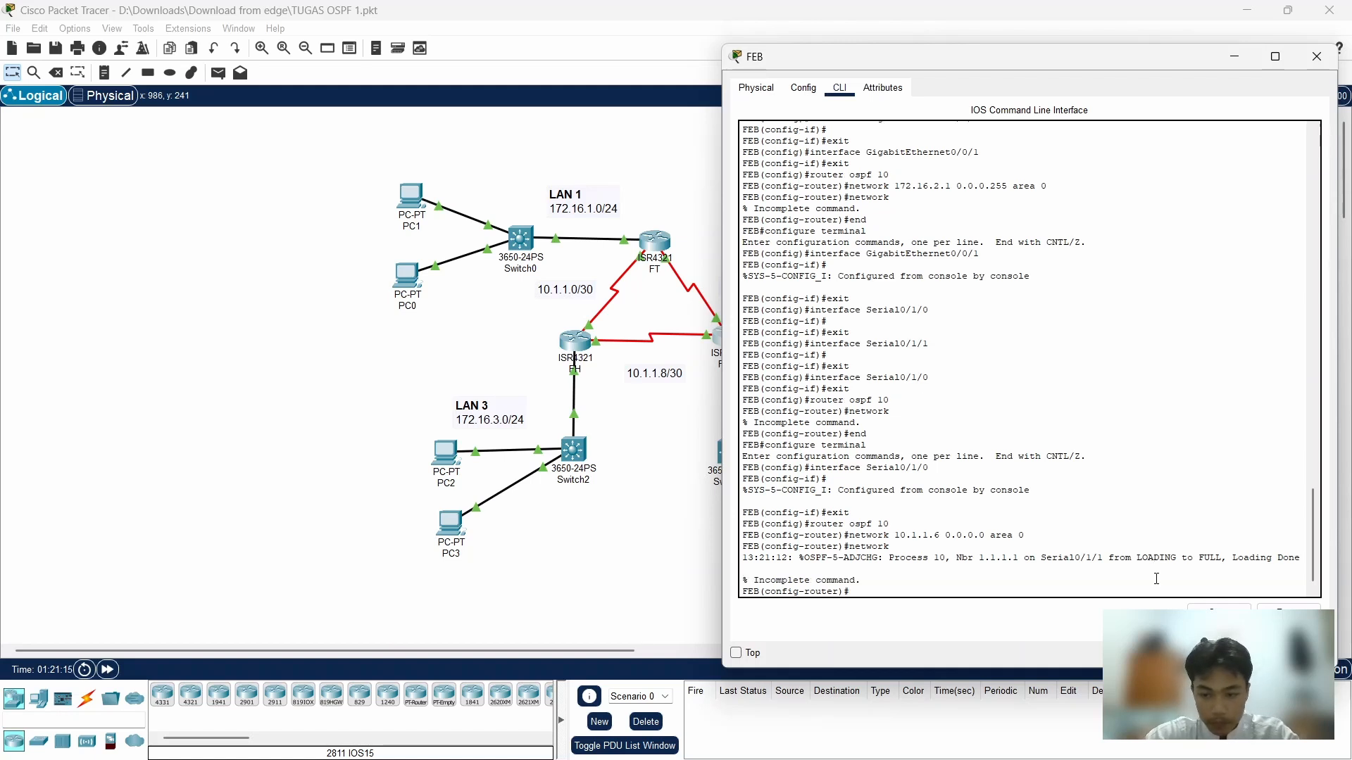
pyautogui.write('network ')
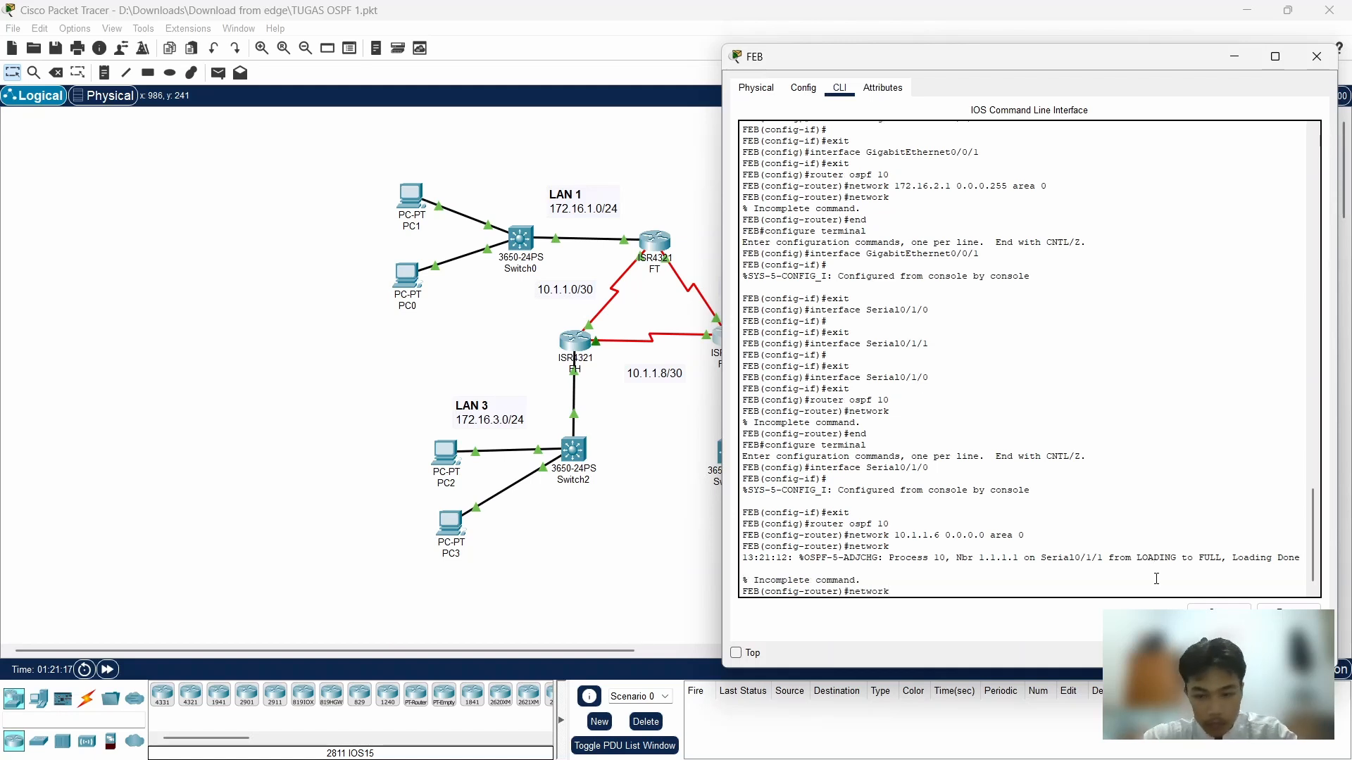
pyautogui.write('10.1.1')
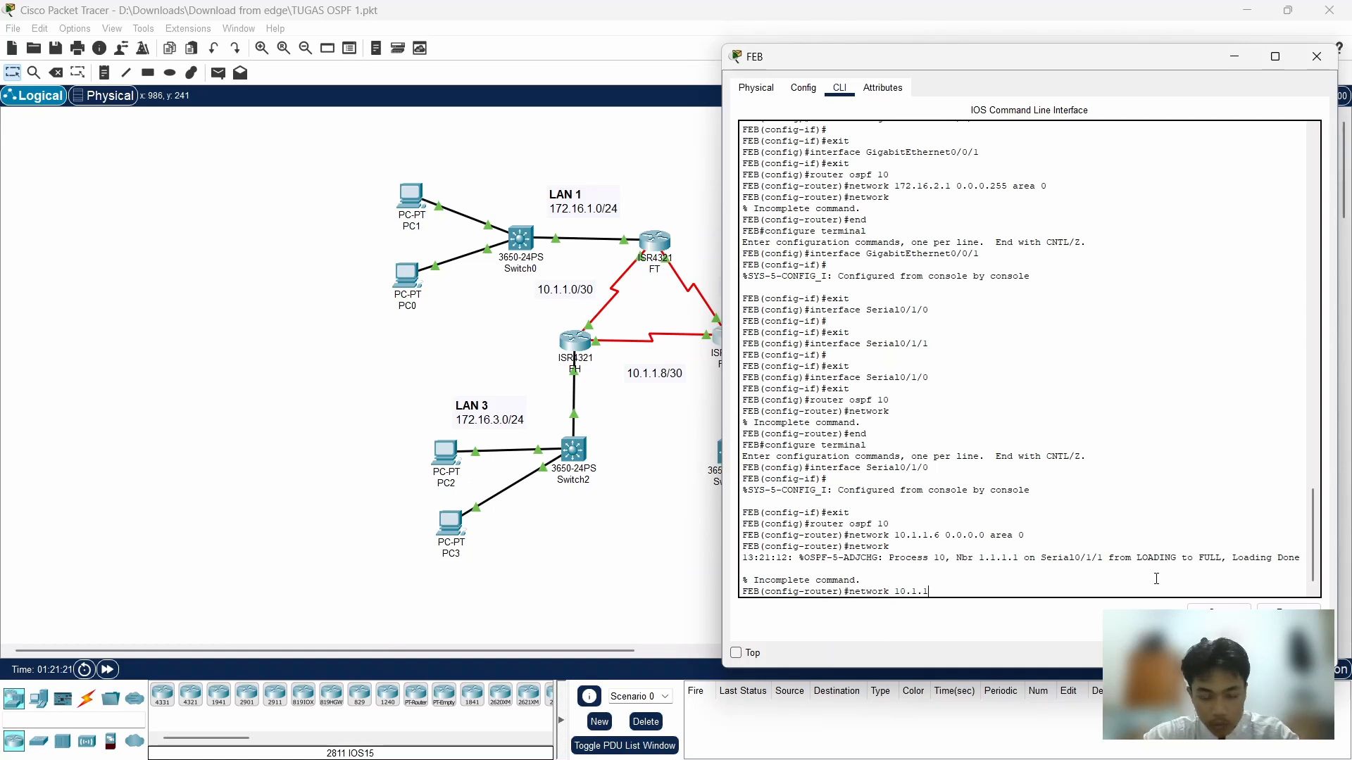
pyautogui.write('.10')
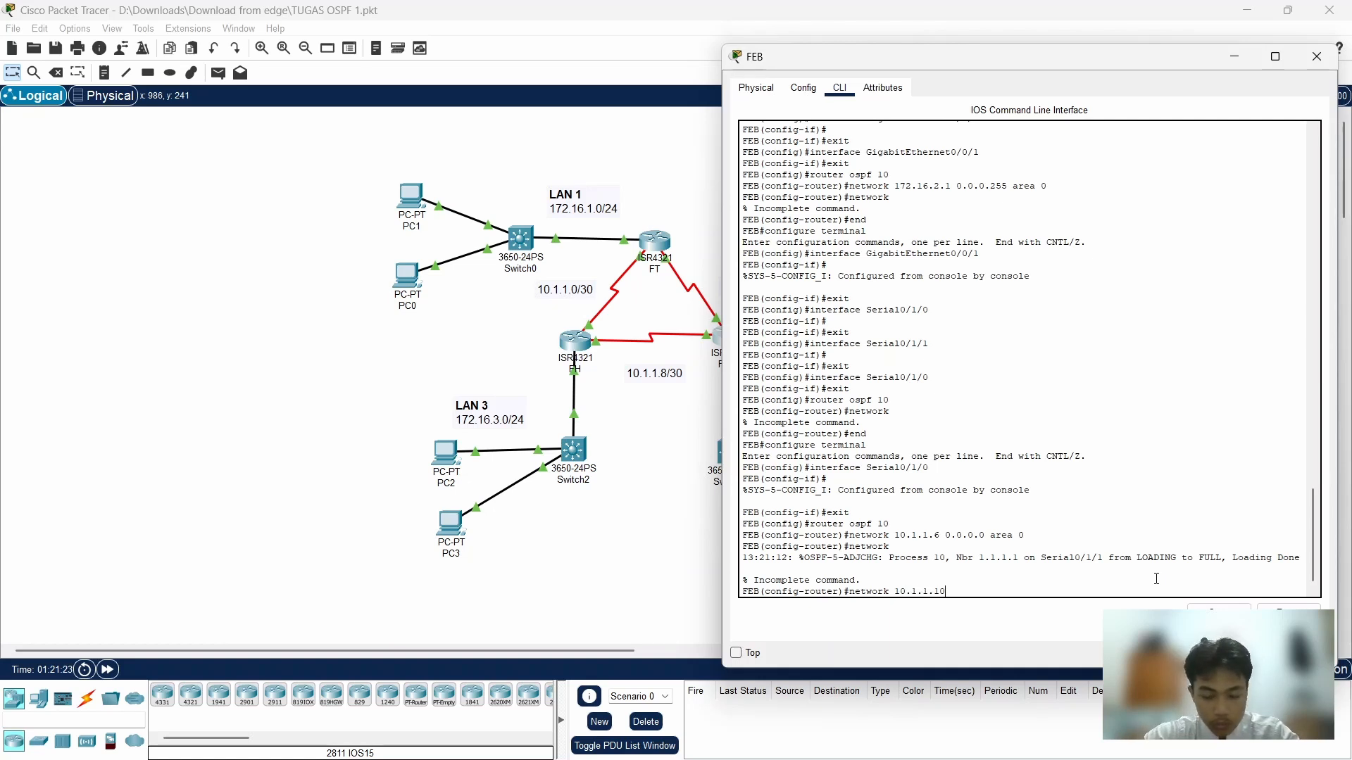
pyautogui.write(' 0.0.0')
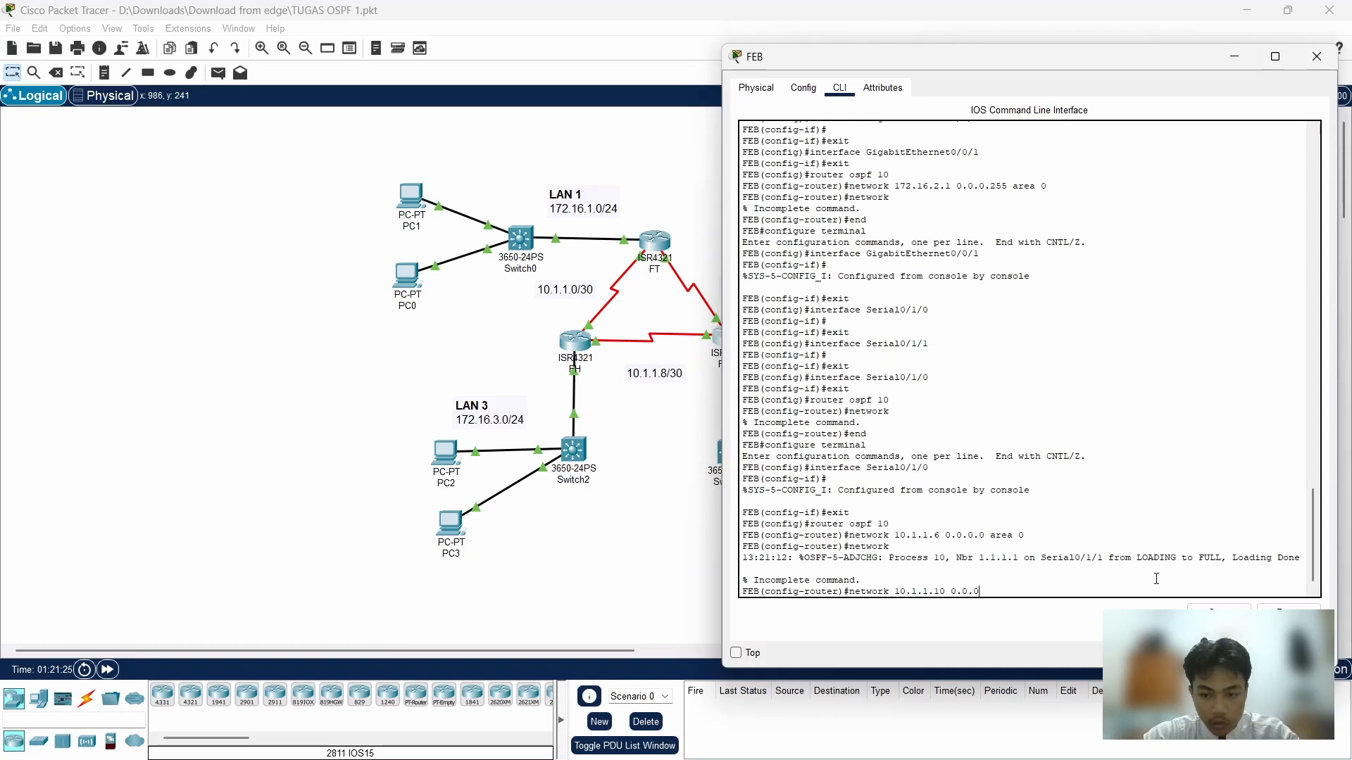
pyautogui.write('.0 area 0')
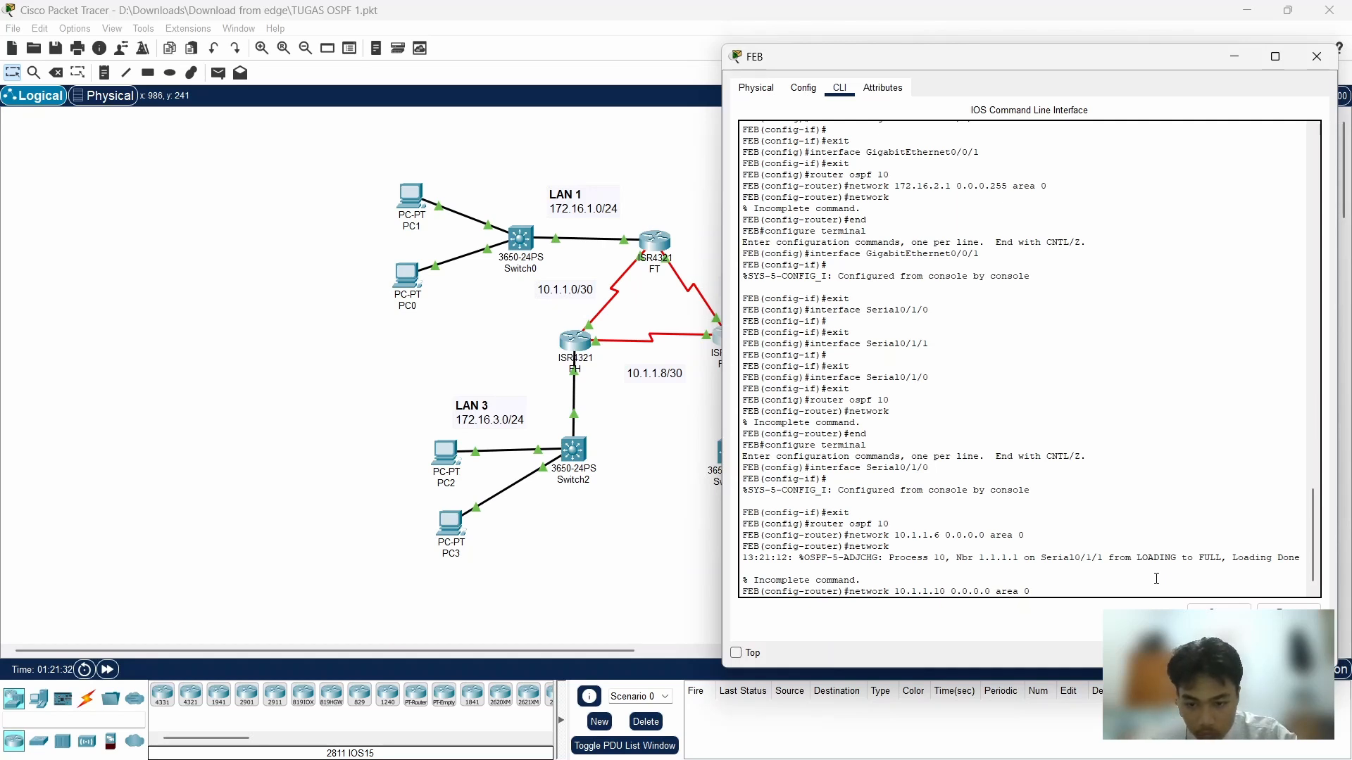
pyautogui.press('Return')
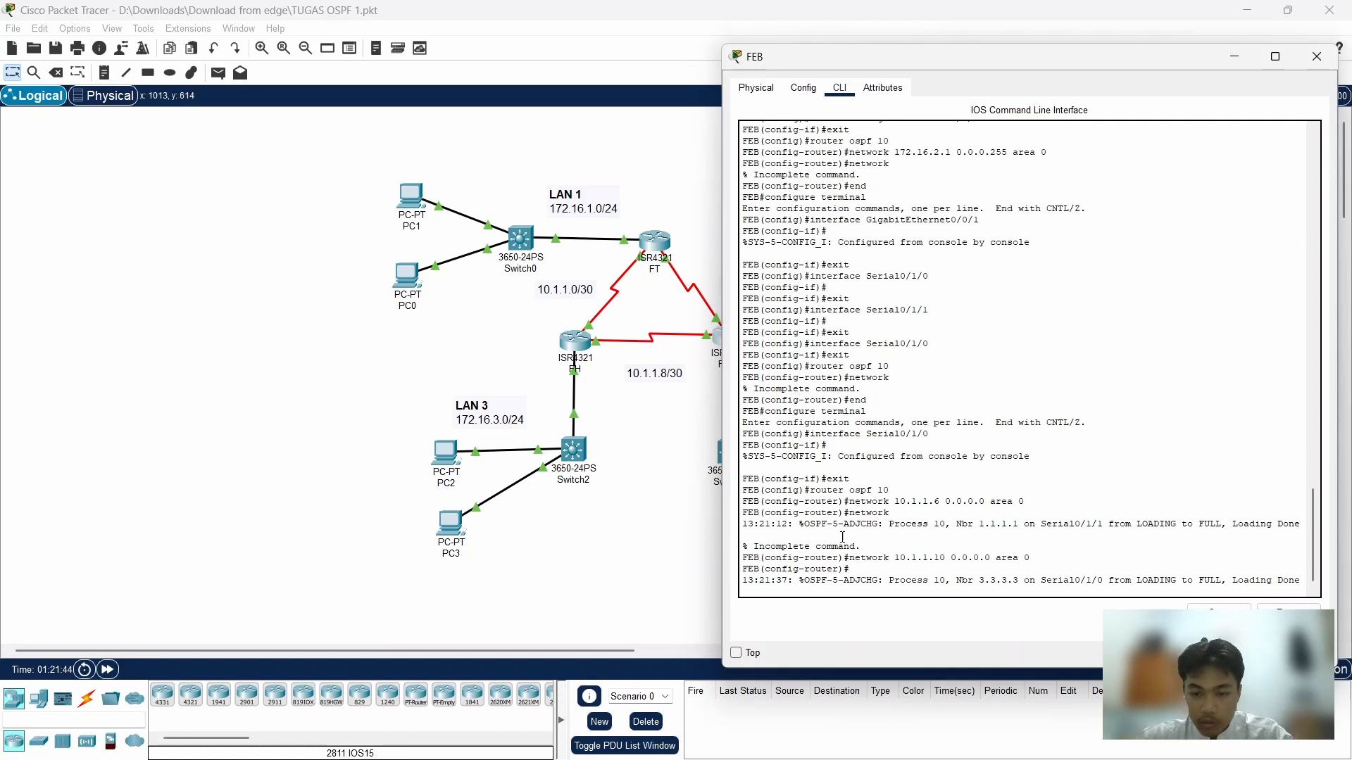
pyautogui.click(1236, 58)
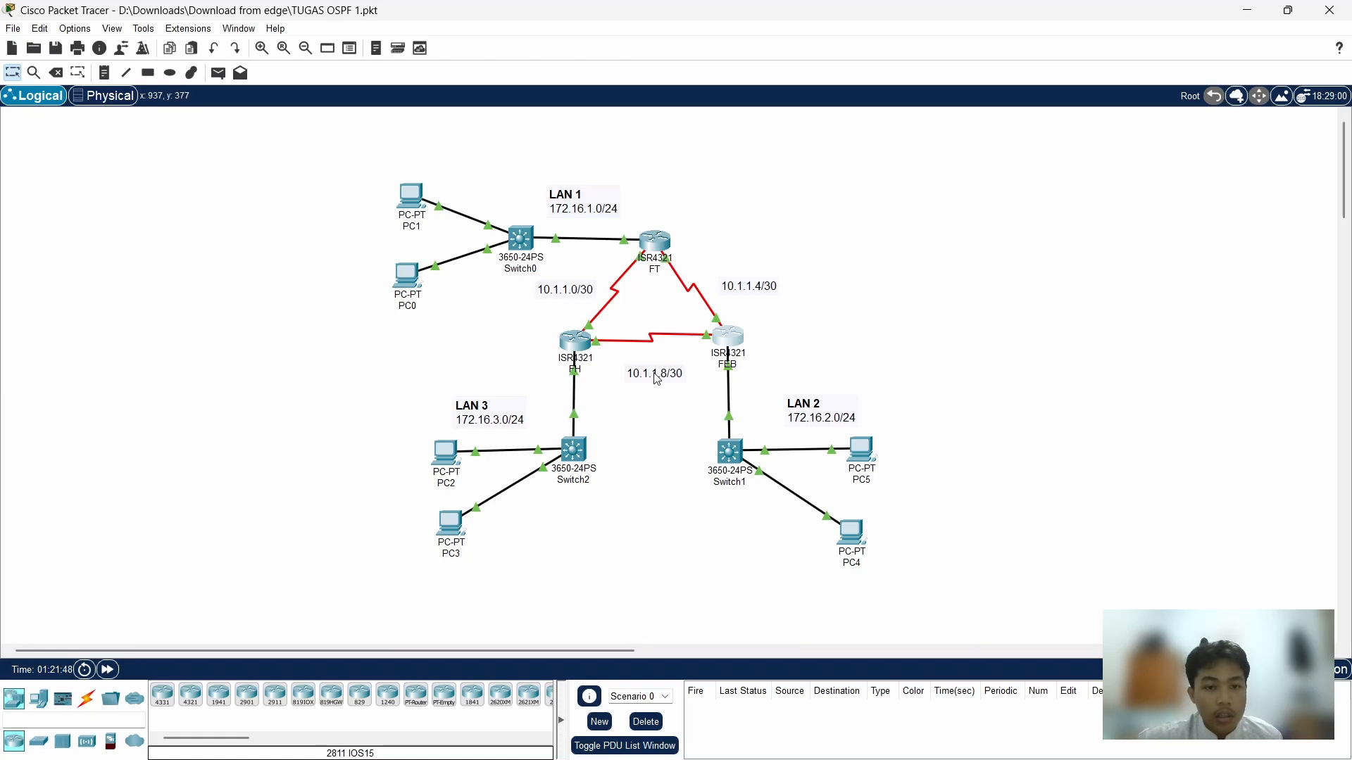
# Open router FH's command line beside the topology and exit interface configuration mode
pyautogui.click(575, 342)
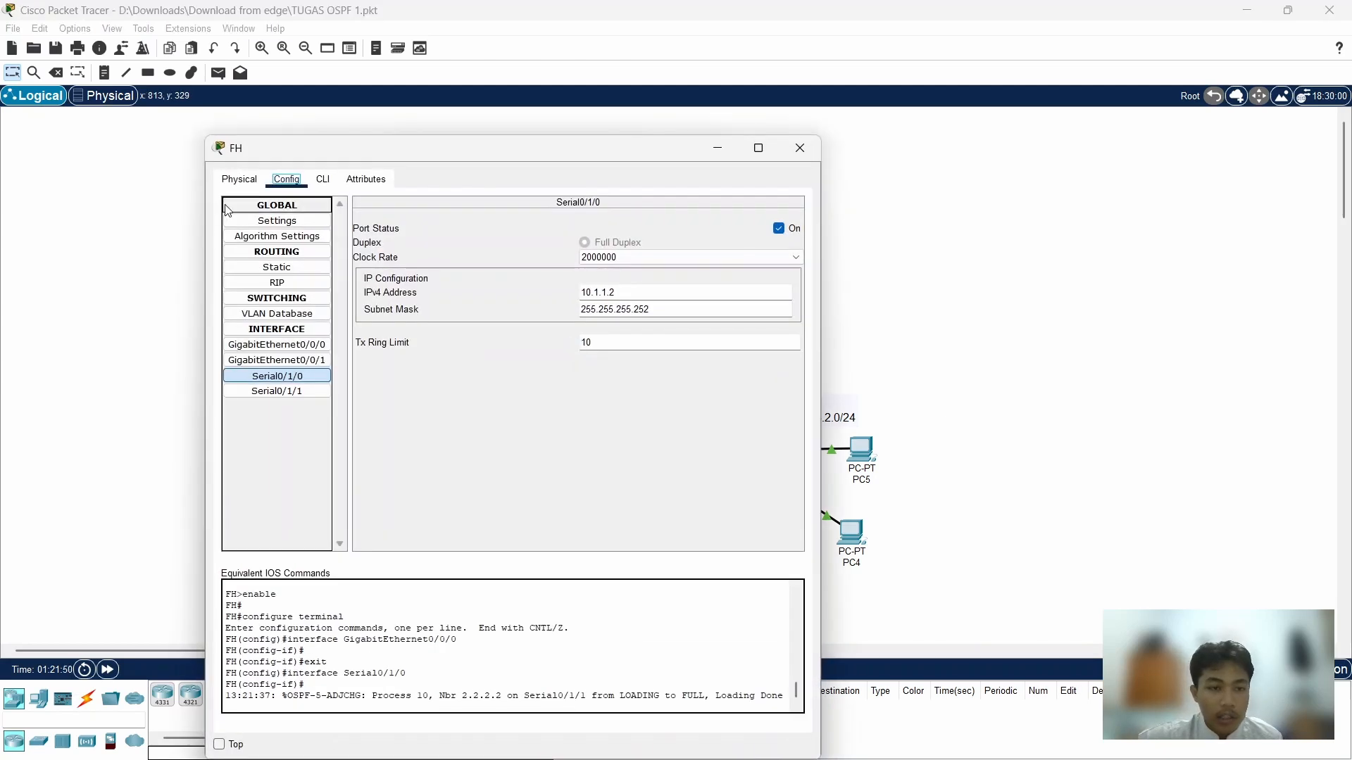
pyautogui.click(318, 180)
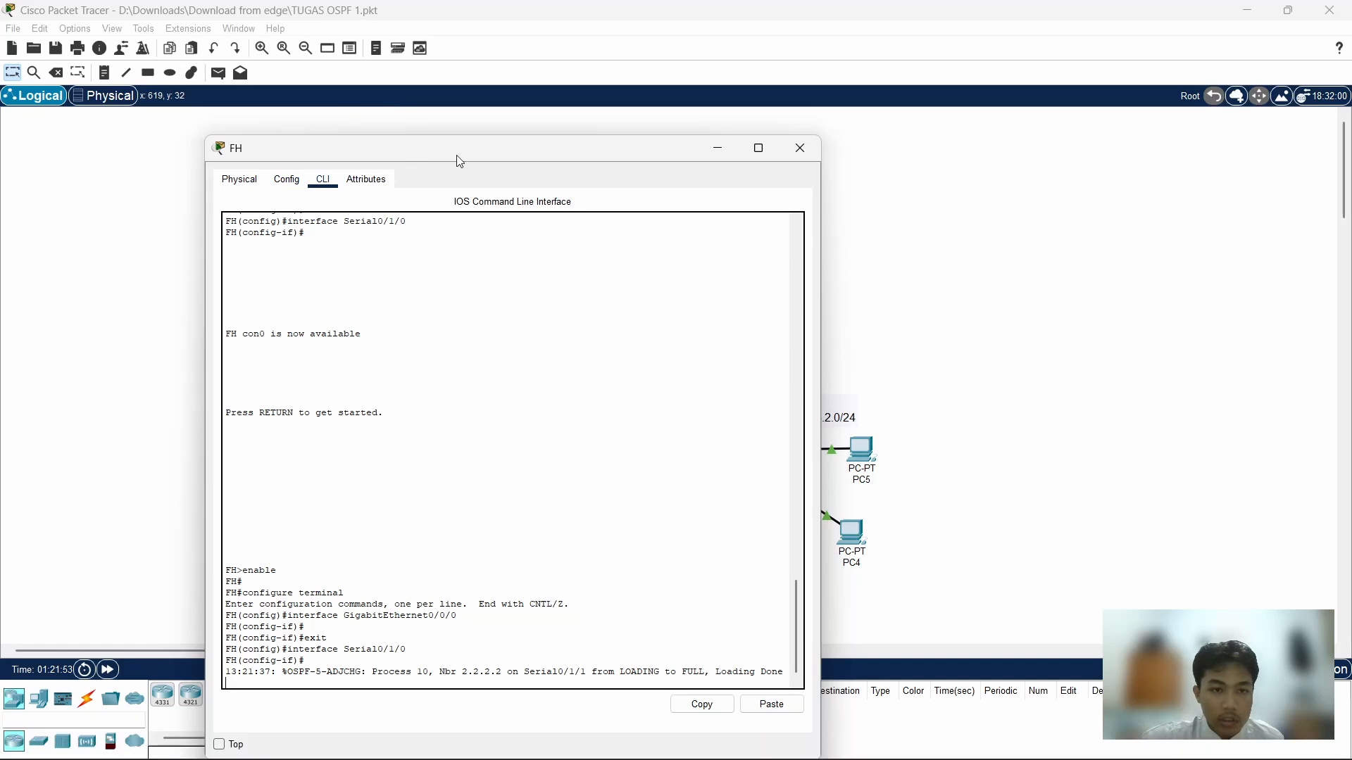
pyautogui.moveTo(459, 156); pyautogui.dragTo(982, 98)
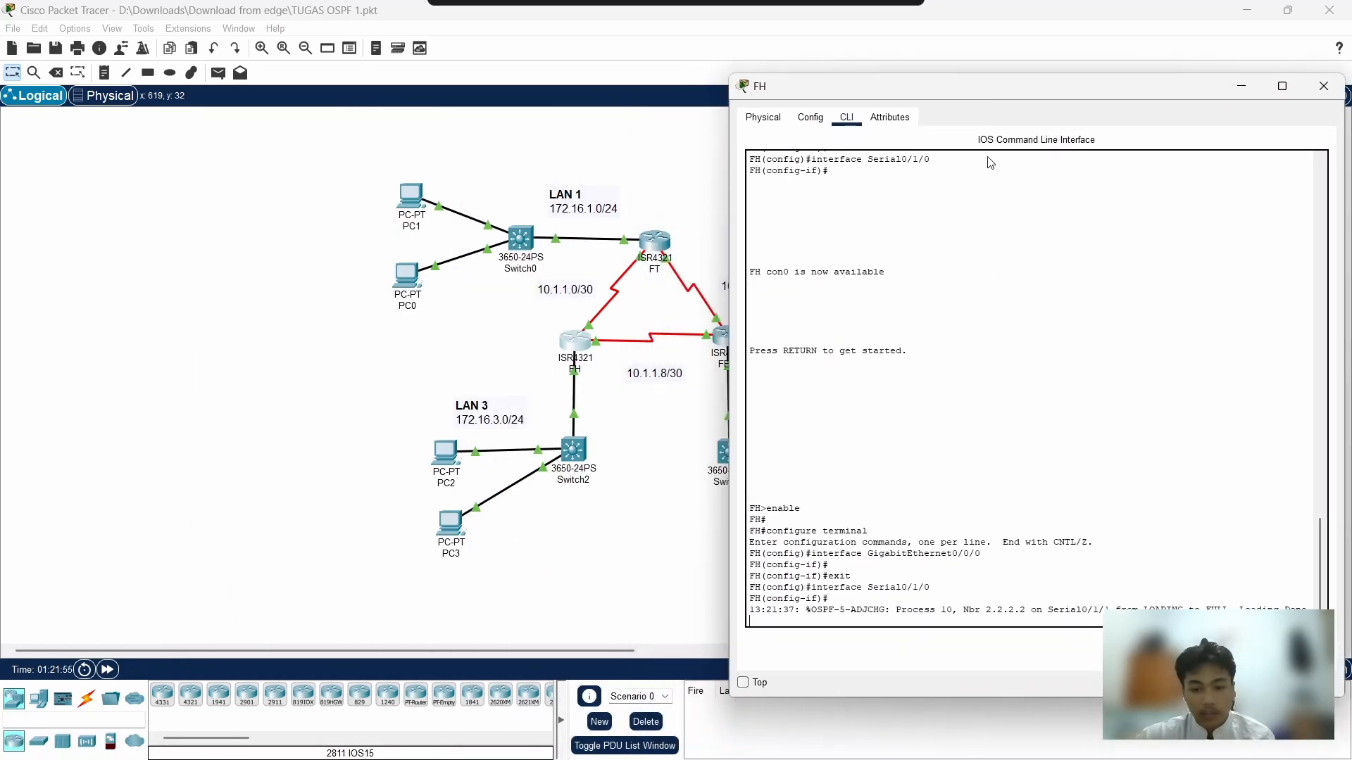
pyautogui.press('Return')
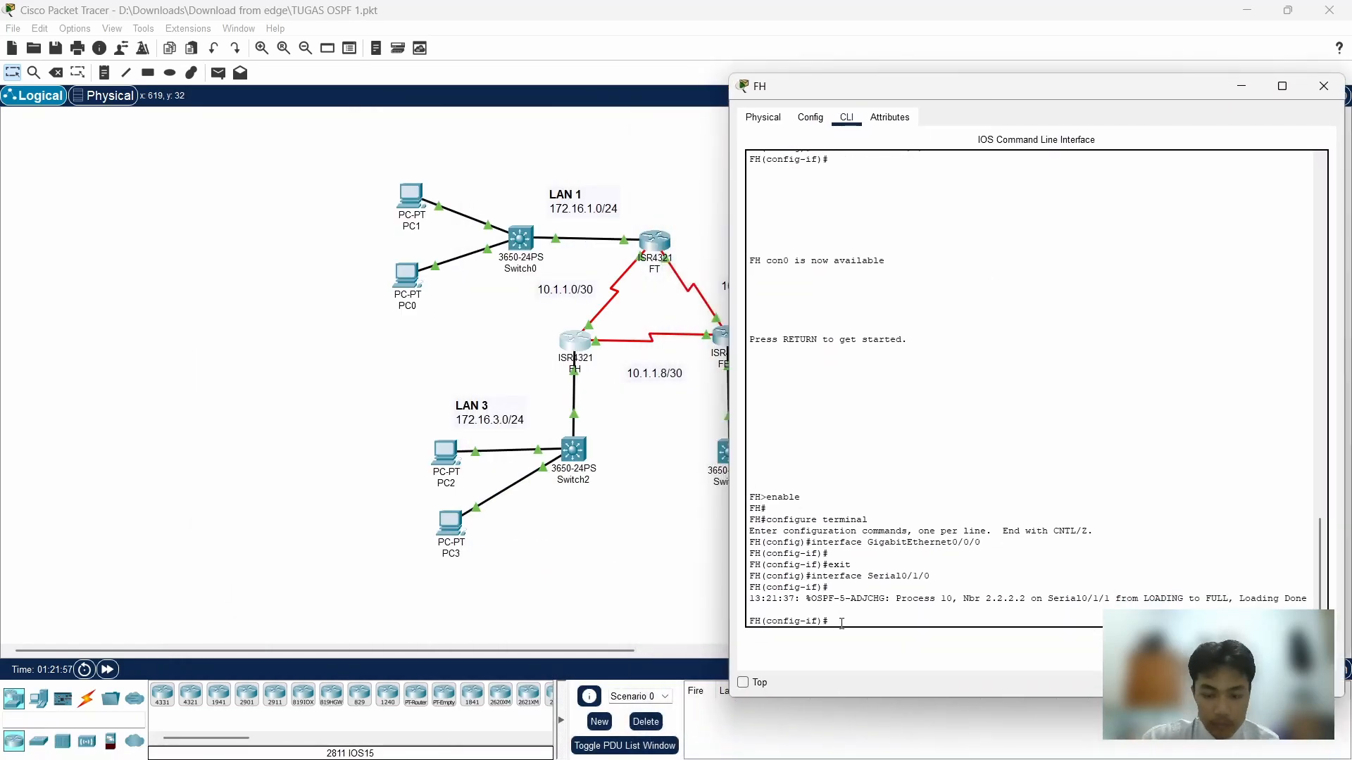
pyautogui.write('exi')
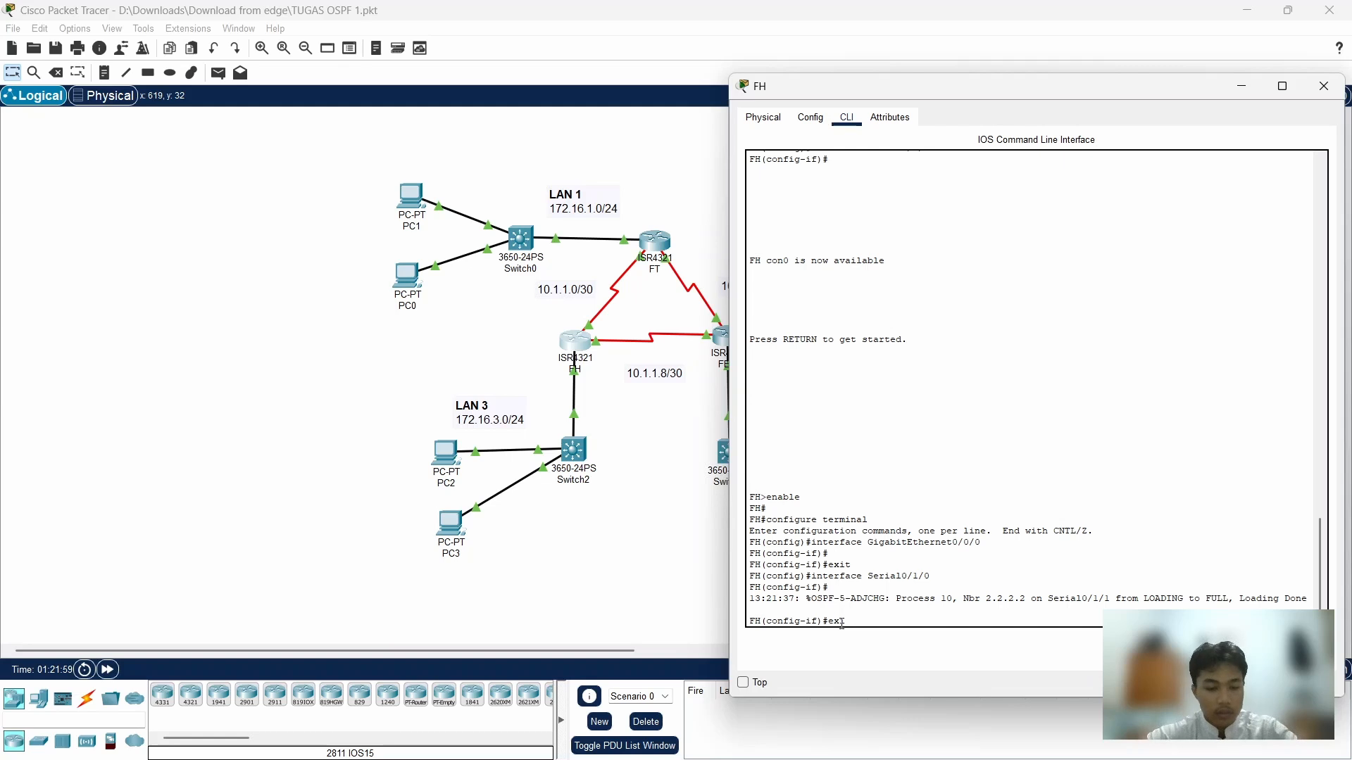
pyautogui.write('t')
pyautogui.press('Return')
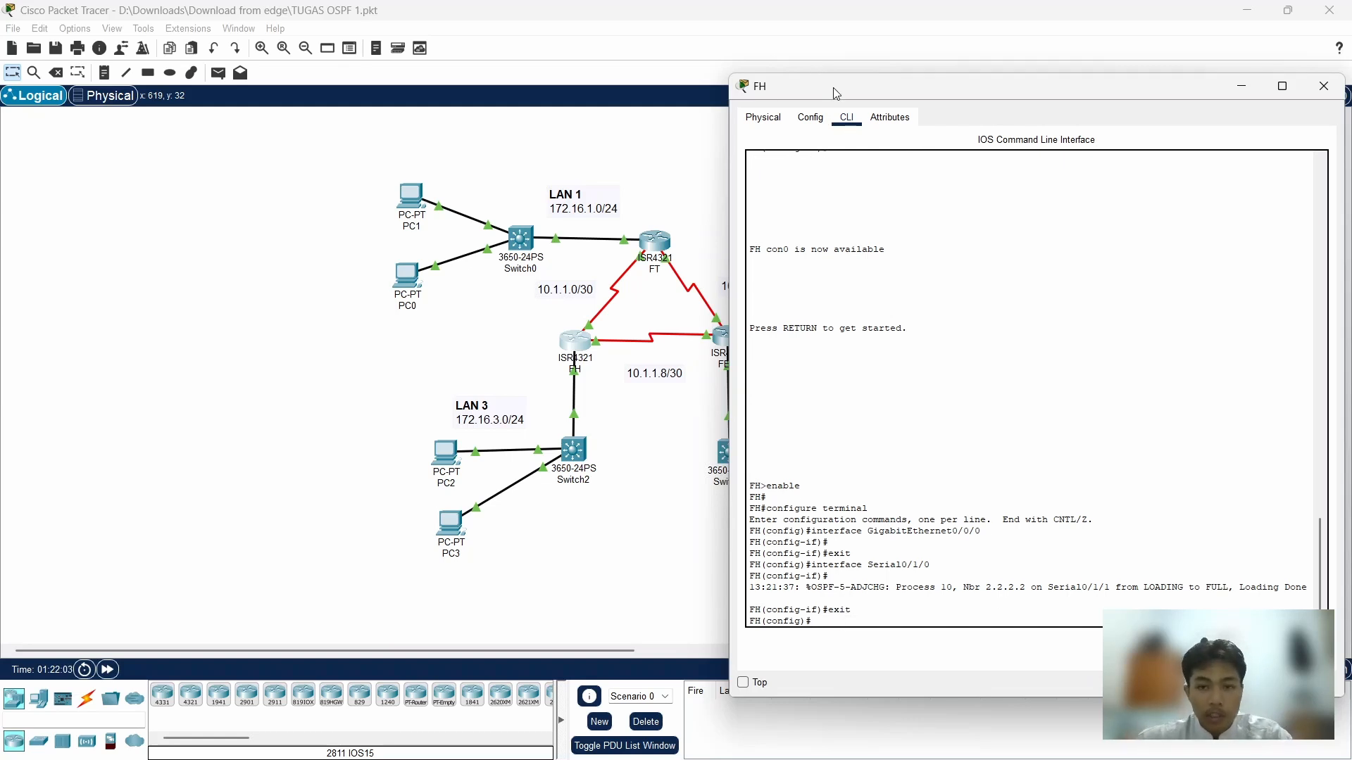
pyautogui.moveTo(834, 87); pyautogui.dragTo(888, 83)
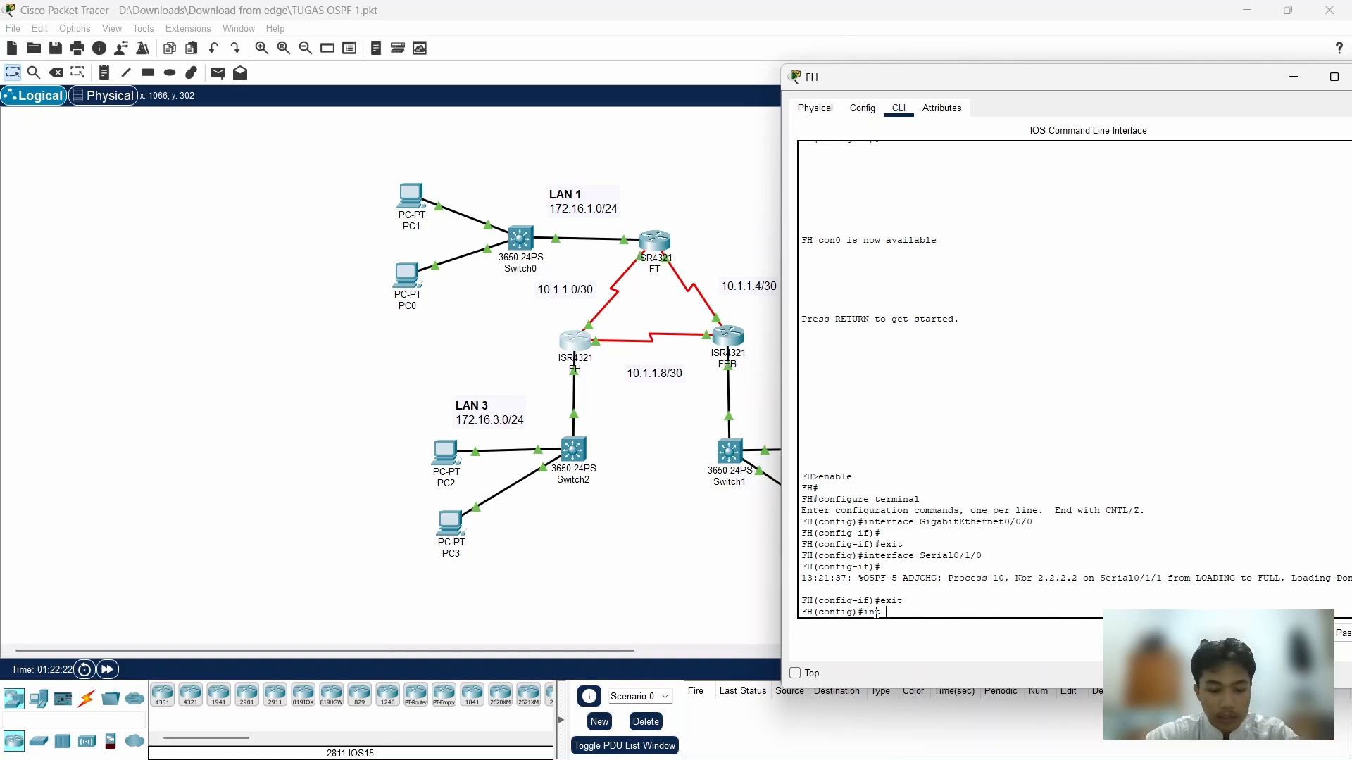
# Enable OSPF on FH's LAN interface g0/0/0 with ip ospf 10 area 0
pyautogui.write('0/0/0')
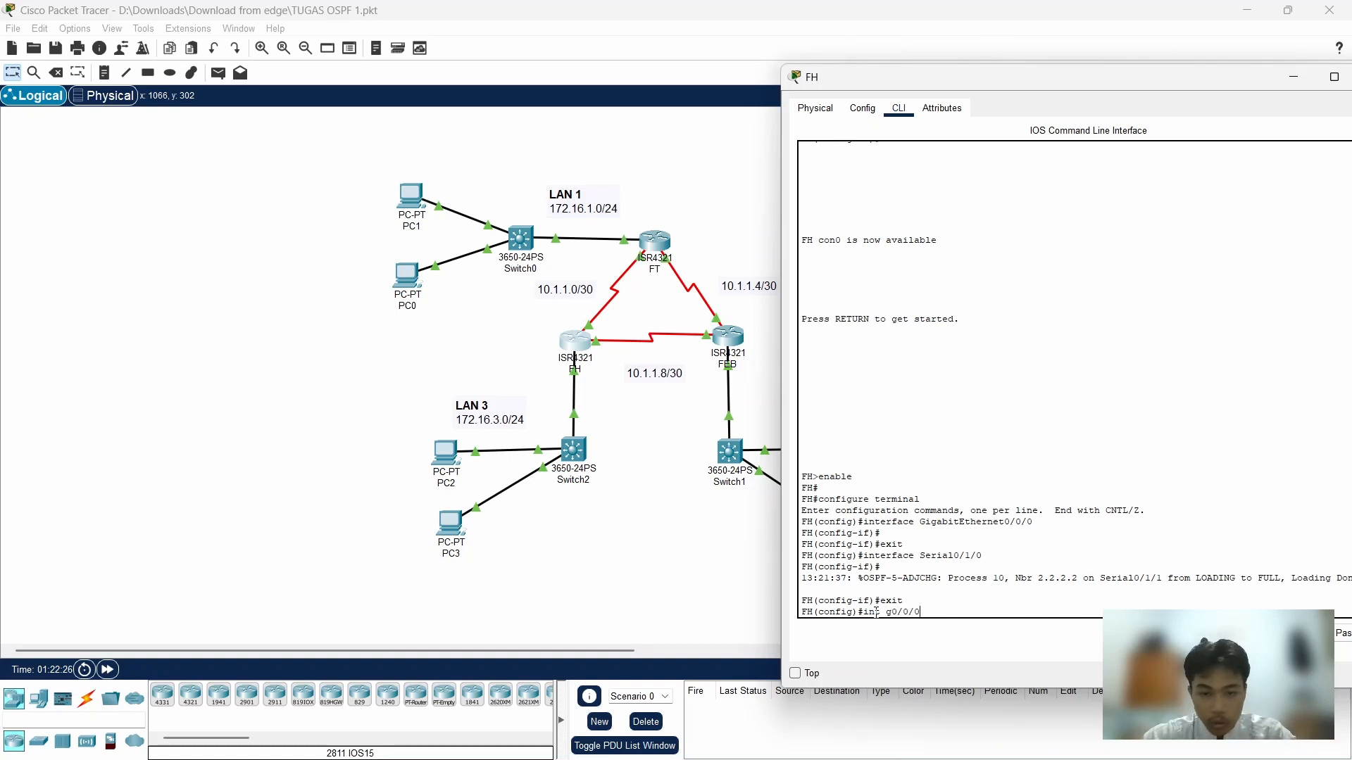
pyautogui.press('Return')
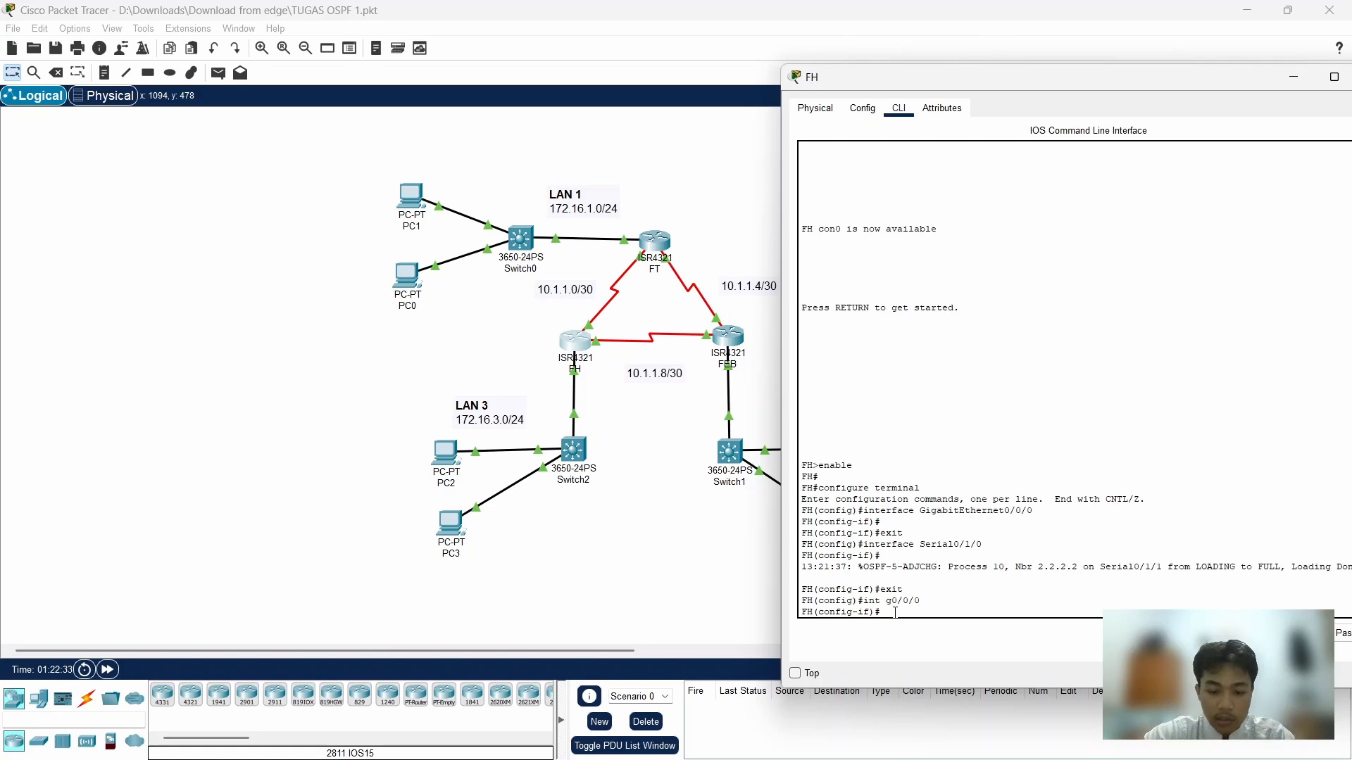
pyautogui.write('ip ospf 10')
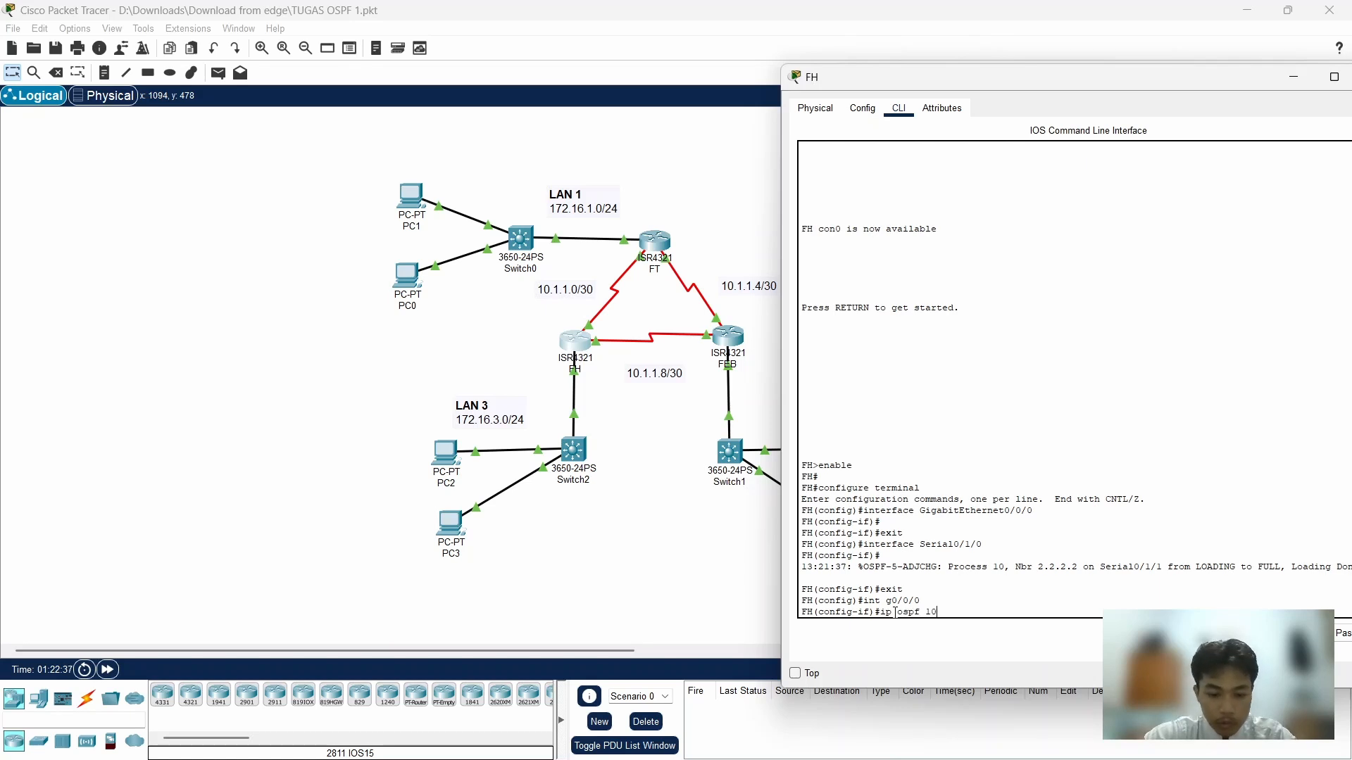
pyautogui.write(' area ')
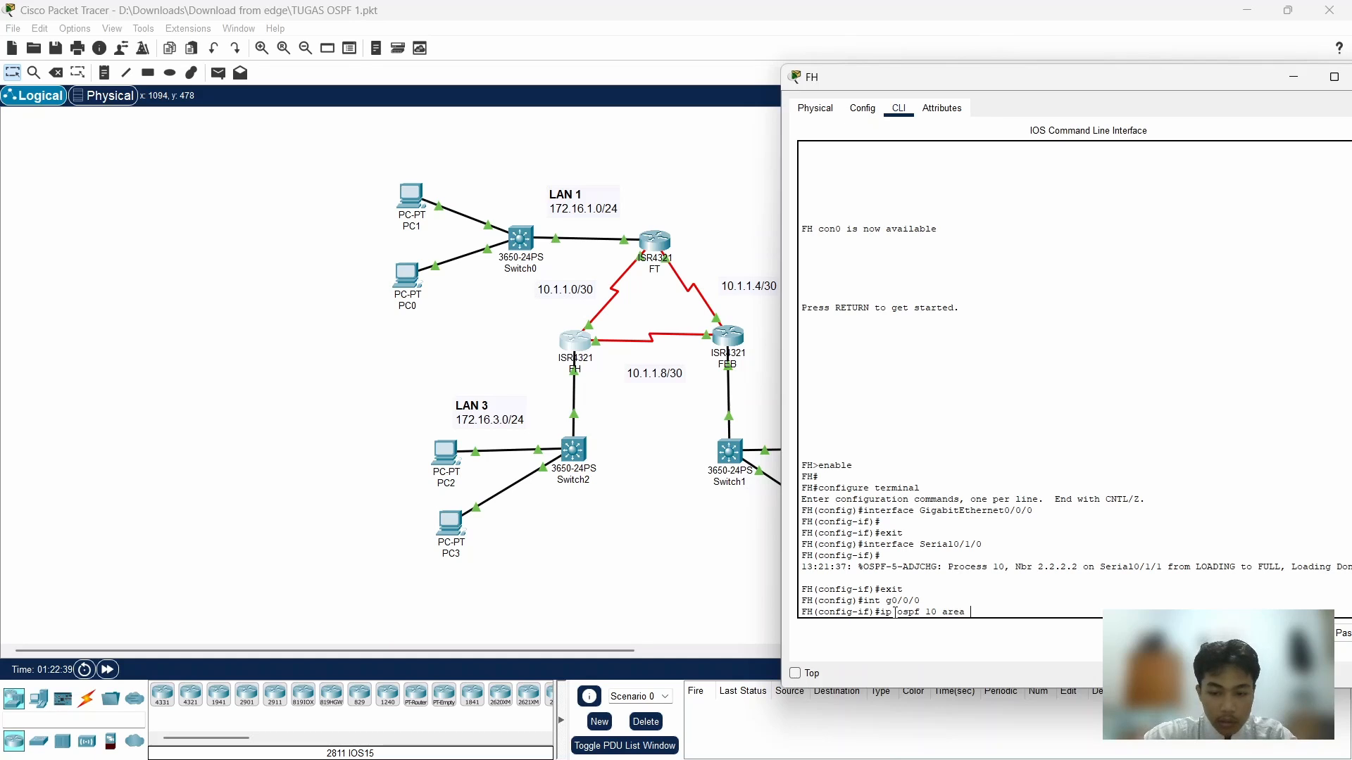
pyautogui.write('0')
pyautogui.press('Return')
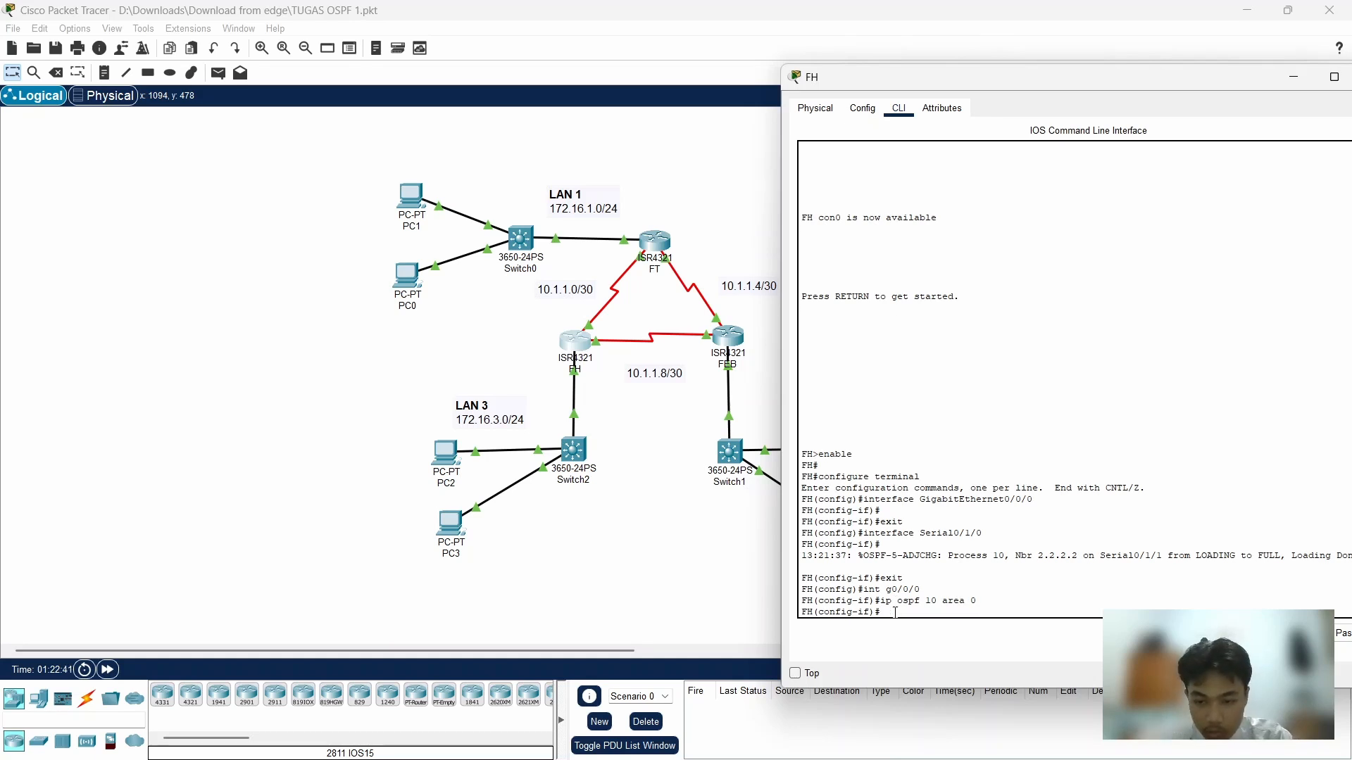
# Check FH's port on the serial link towards FT and enable OSPF on interface s0/1/0 with ip ospf 10 area 0
pyautogui.write('int')
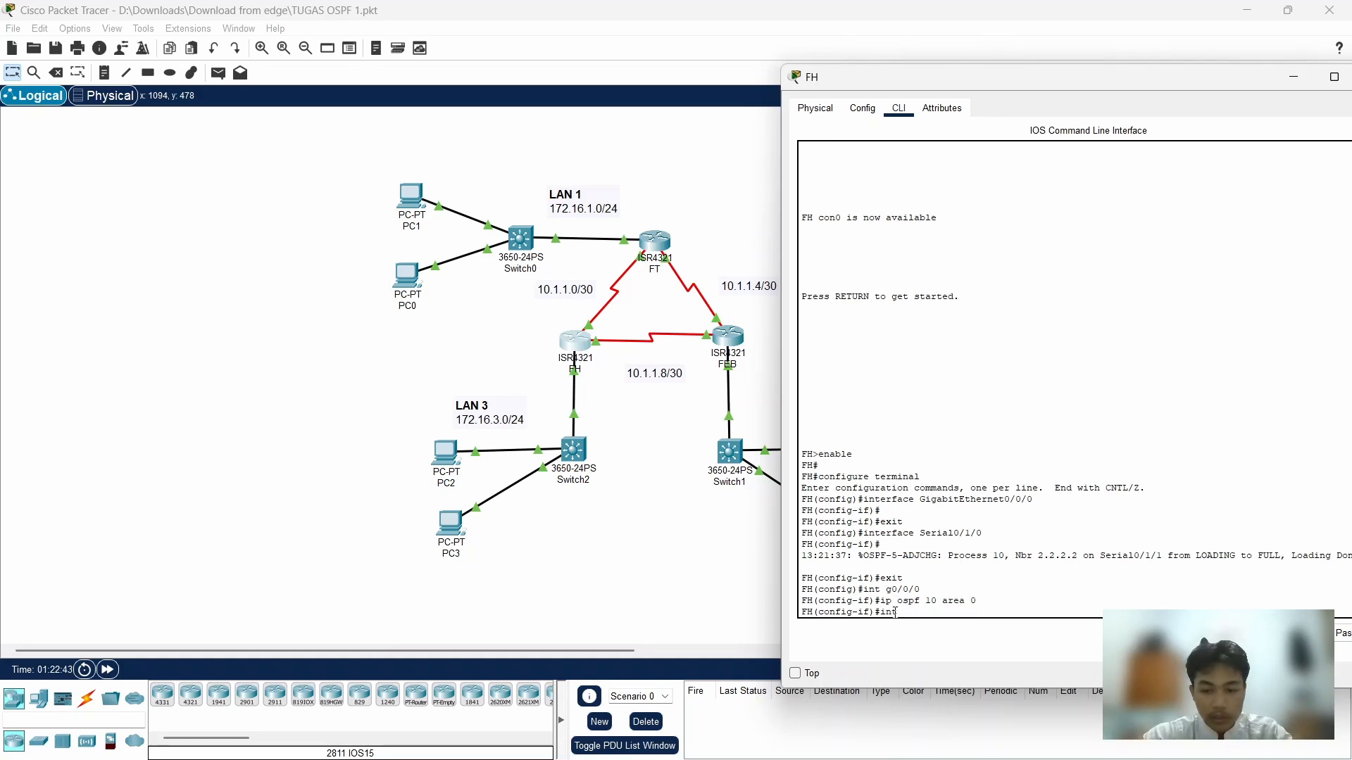
pyautogui.write(' s')
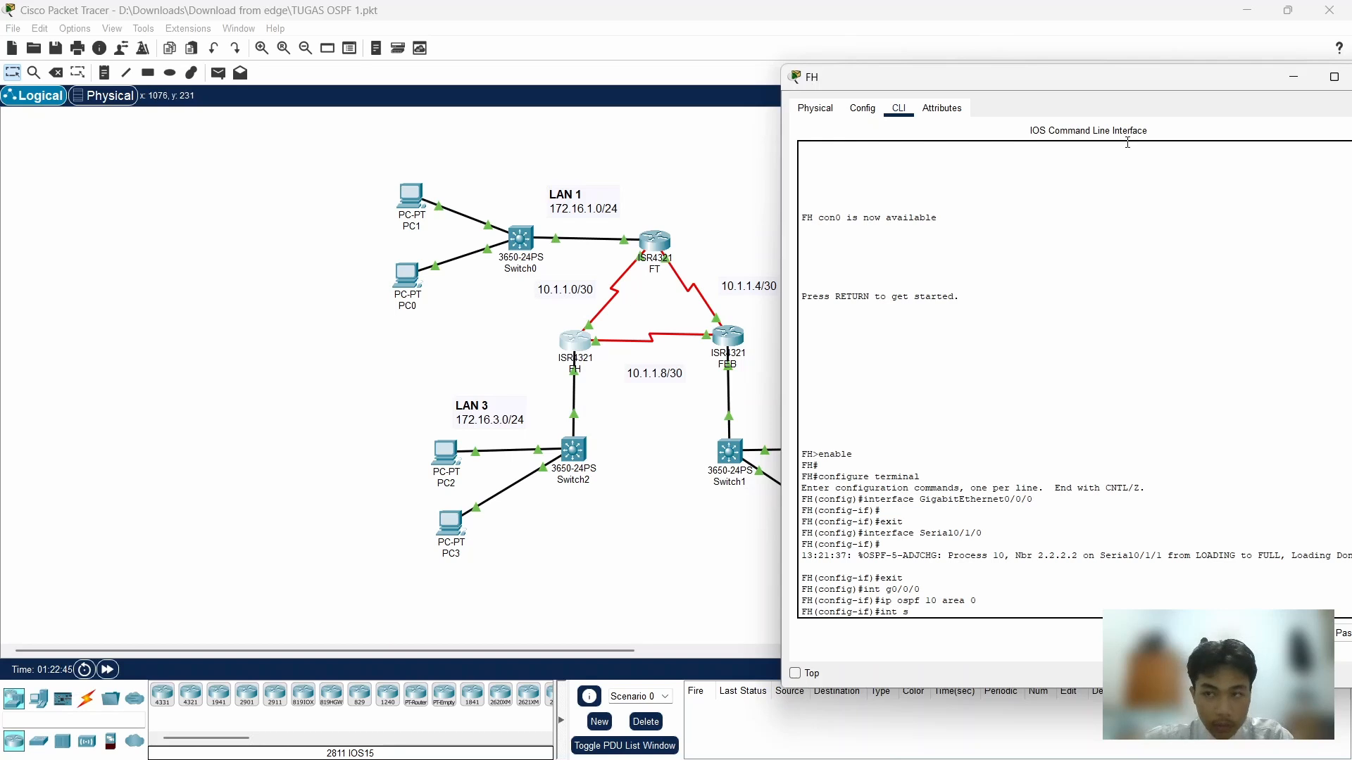
pyautogui.click(1294, 77)
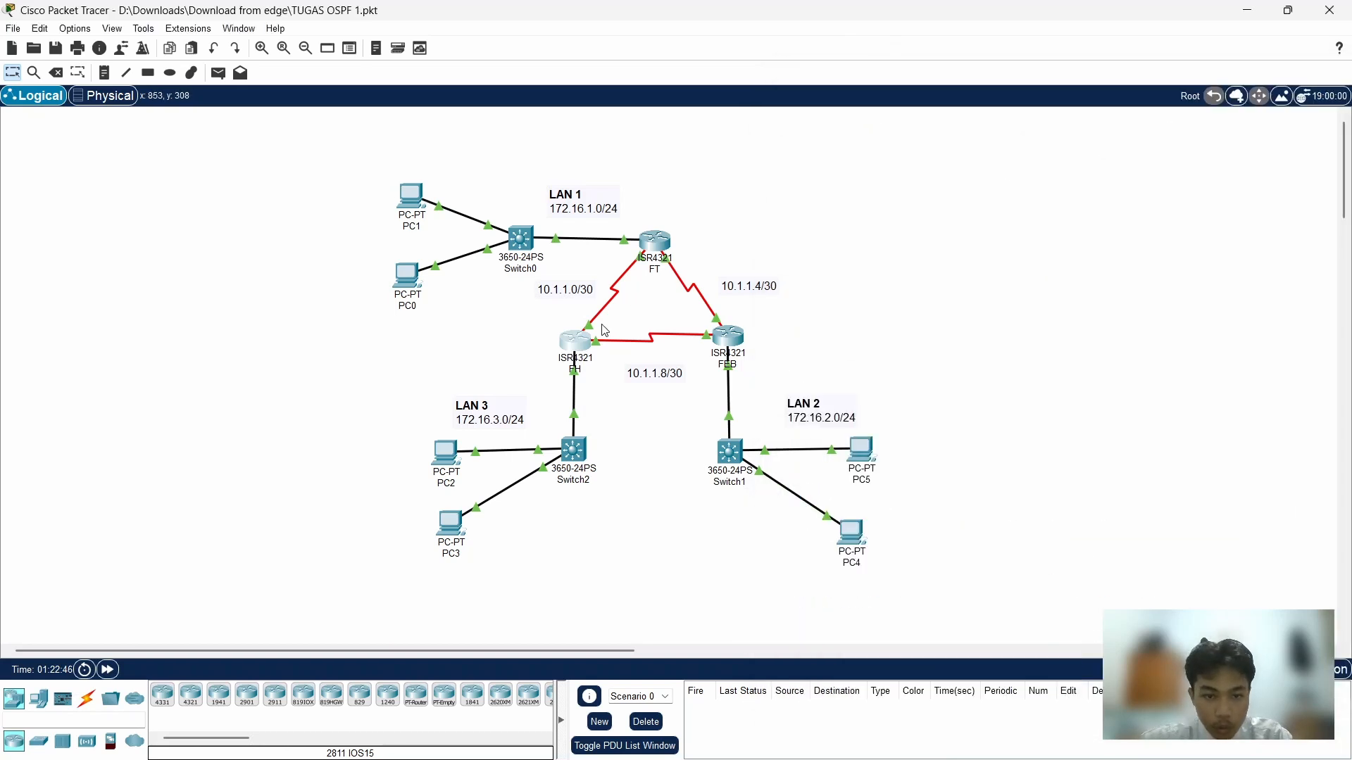
pyautogui.moveTo(592, 331)
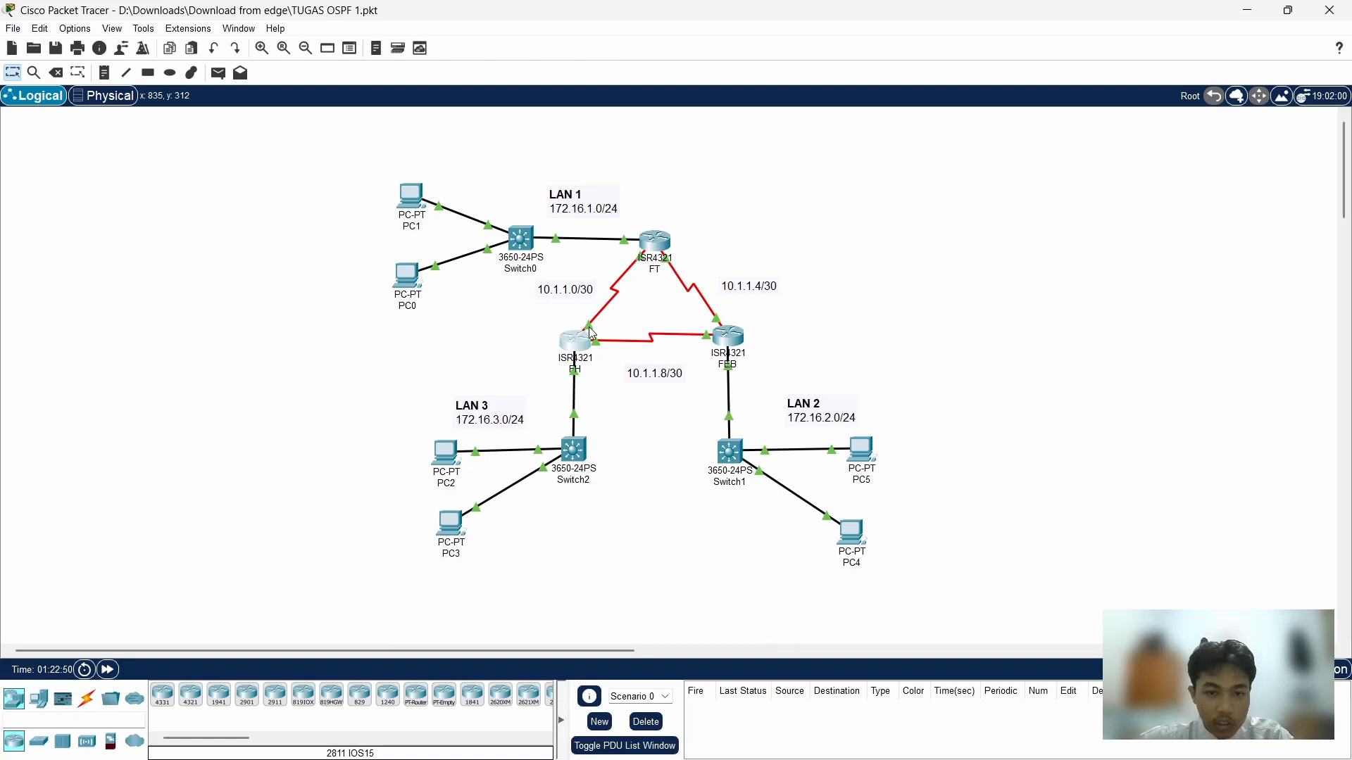
pyautogui.moveTo(950, 739)
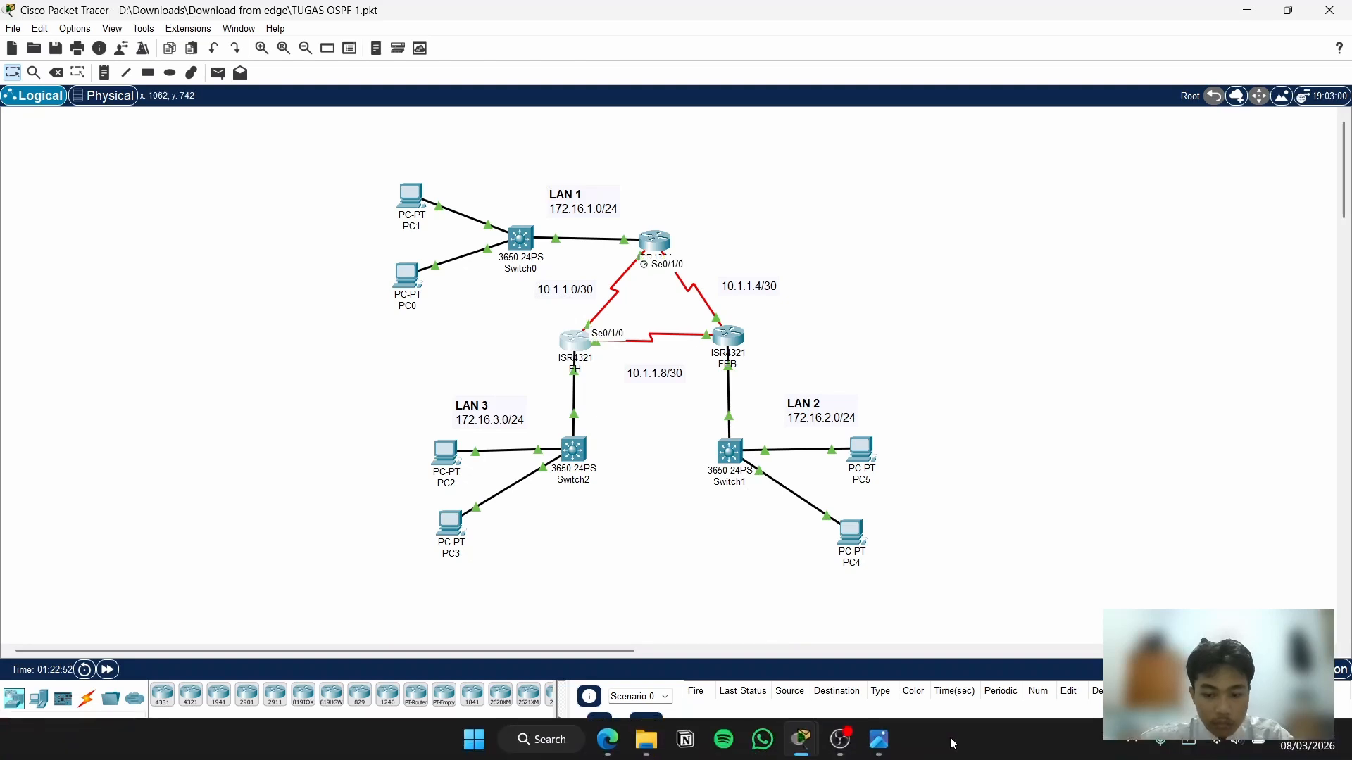
pyautogui.moveTo(800, 719)
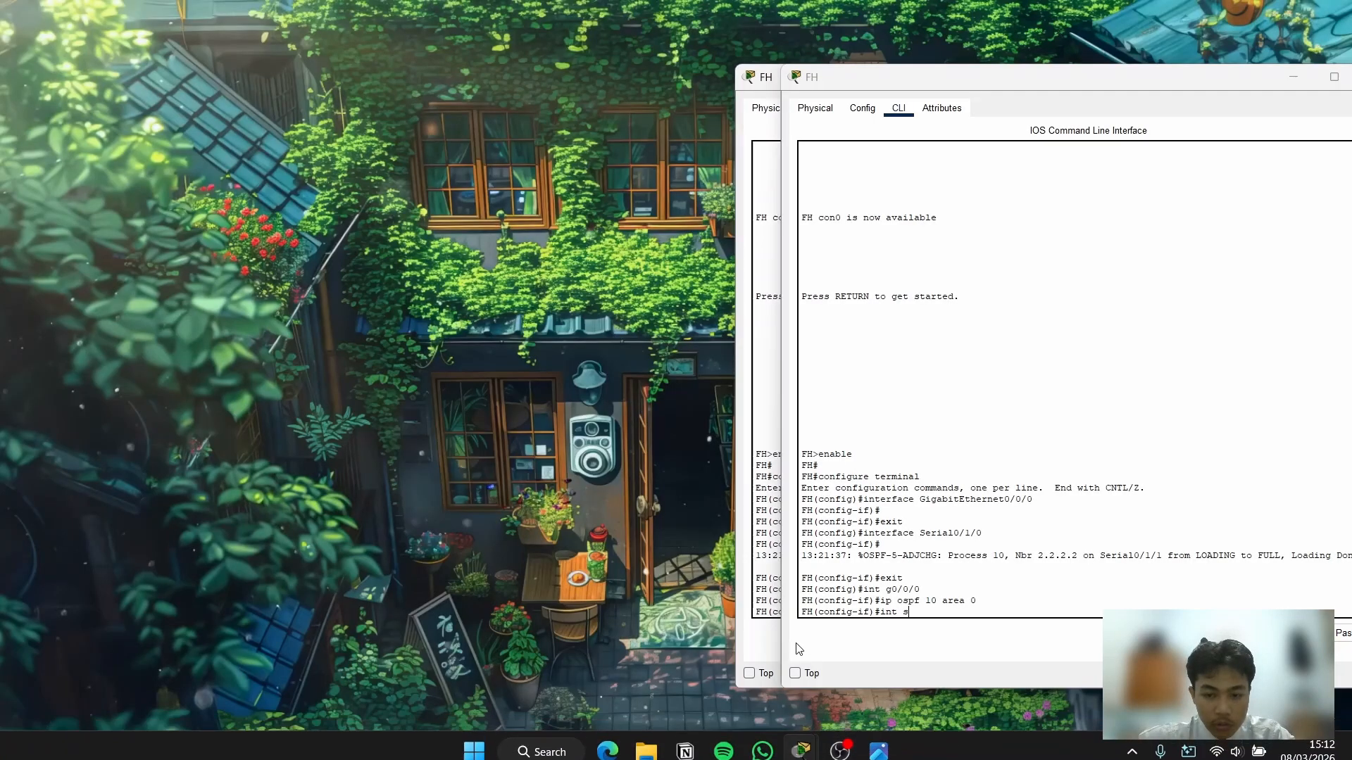
pyautogui.click(880, 620)
pyautogui.write('int s')
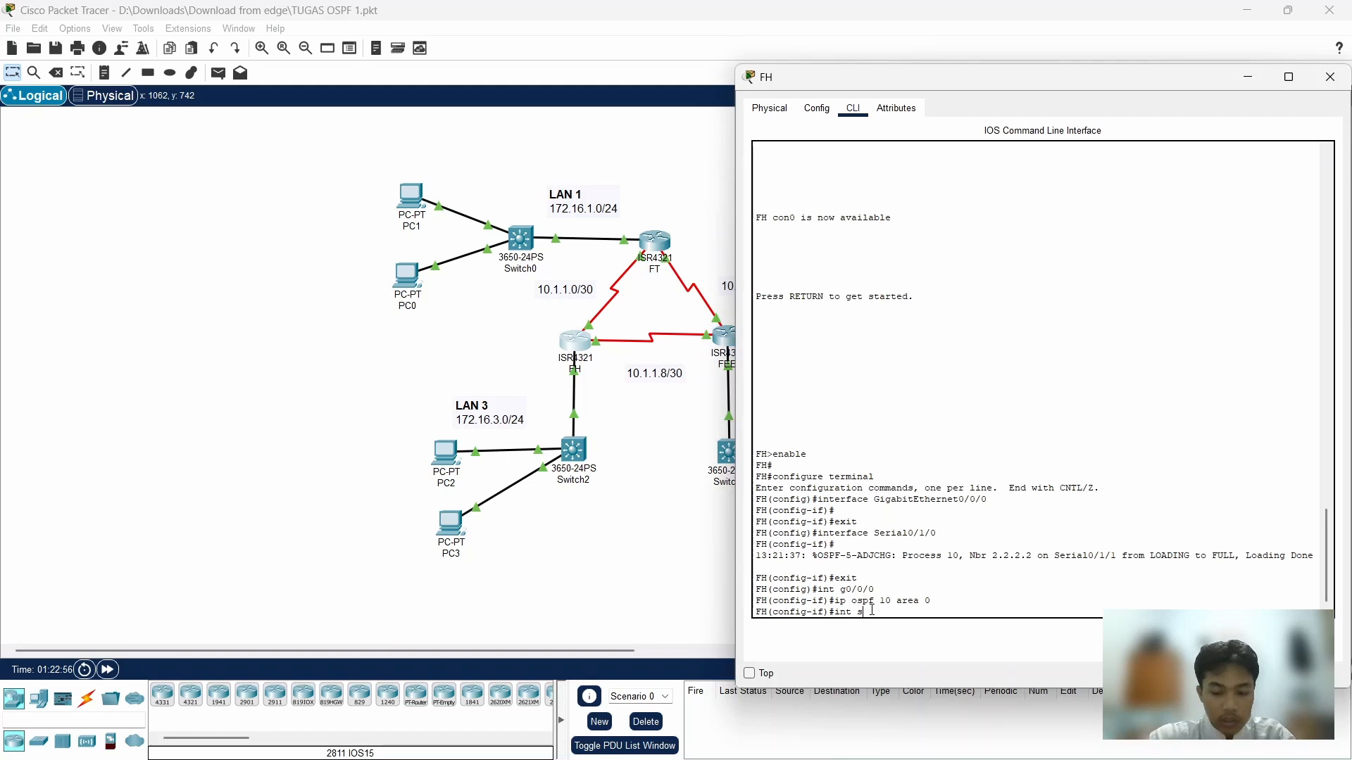
pyautogui.write('0')
pyautogui.press('BackSpace')
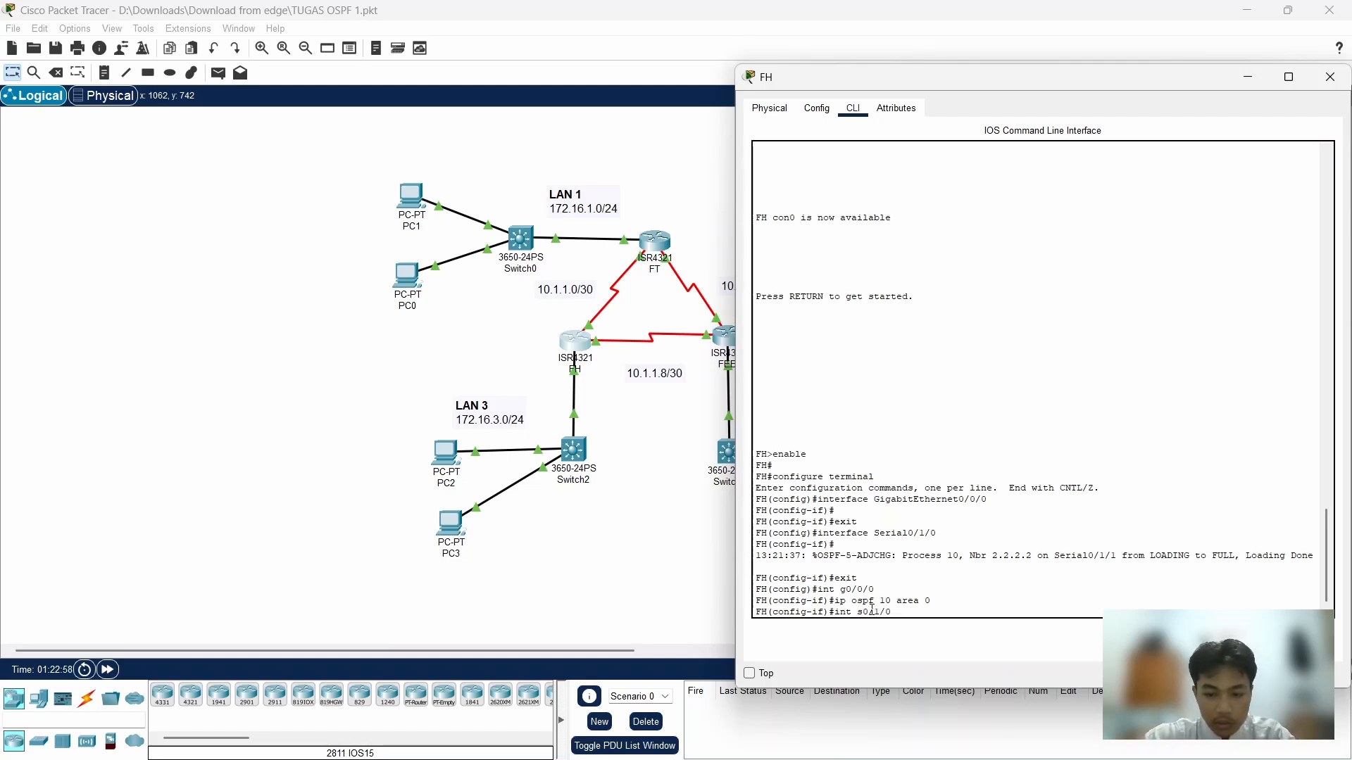
pyautogui.press('Return')
pyautogui.write('ip')
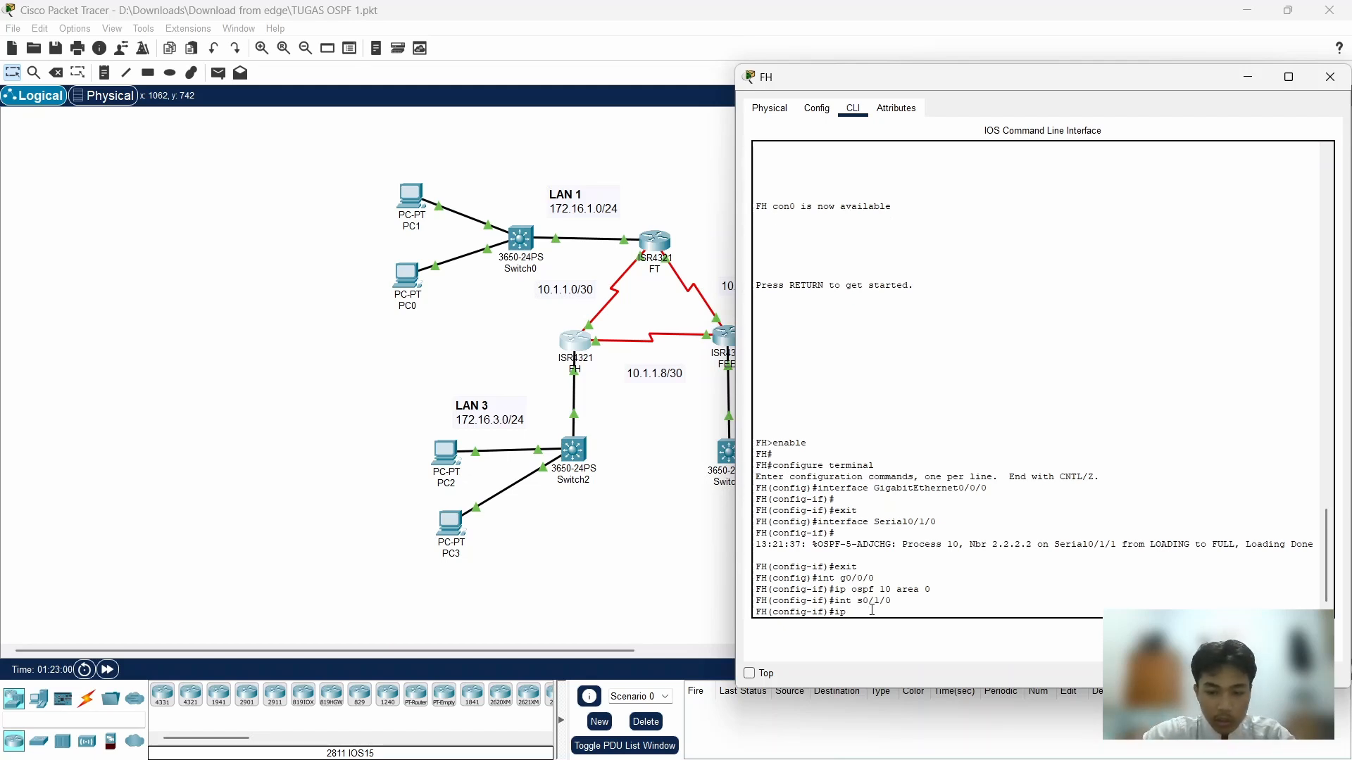
pyautogui.write(' ospf 10 area 0')
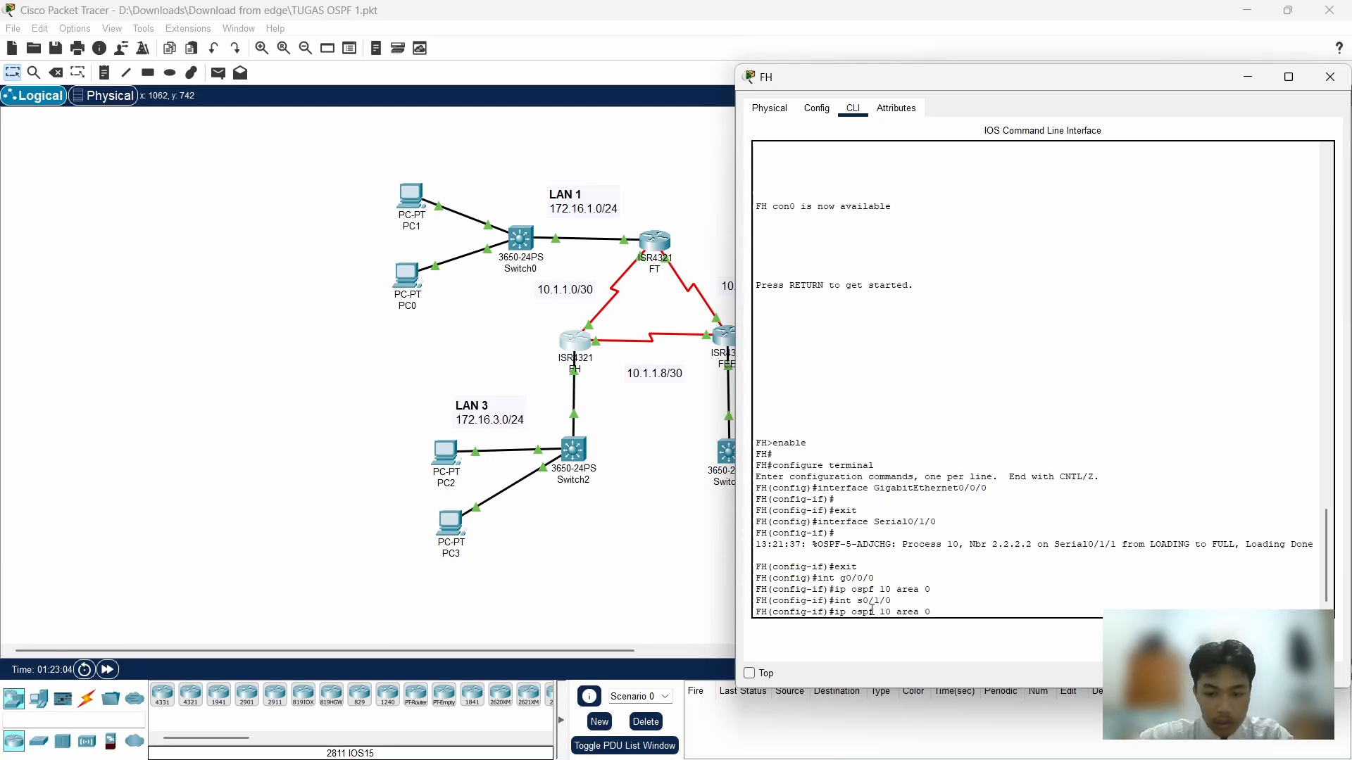
pyautogui.press('Return')
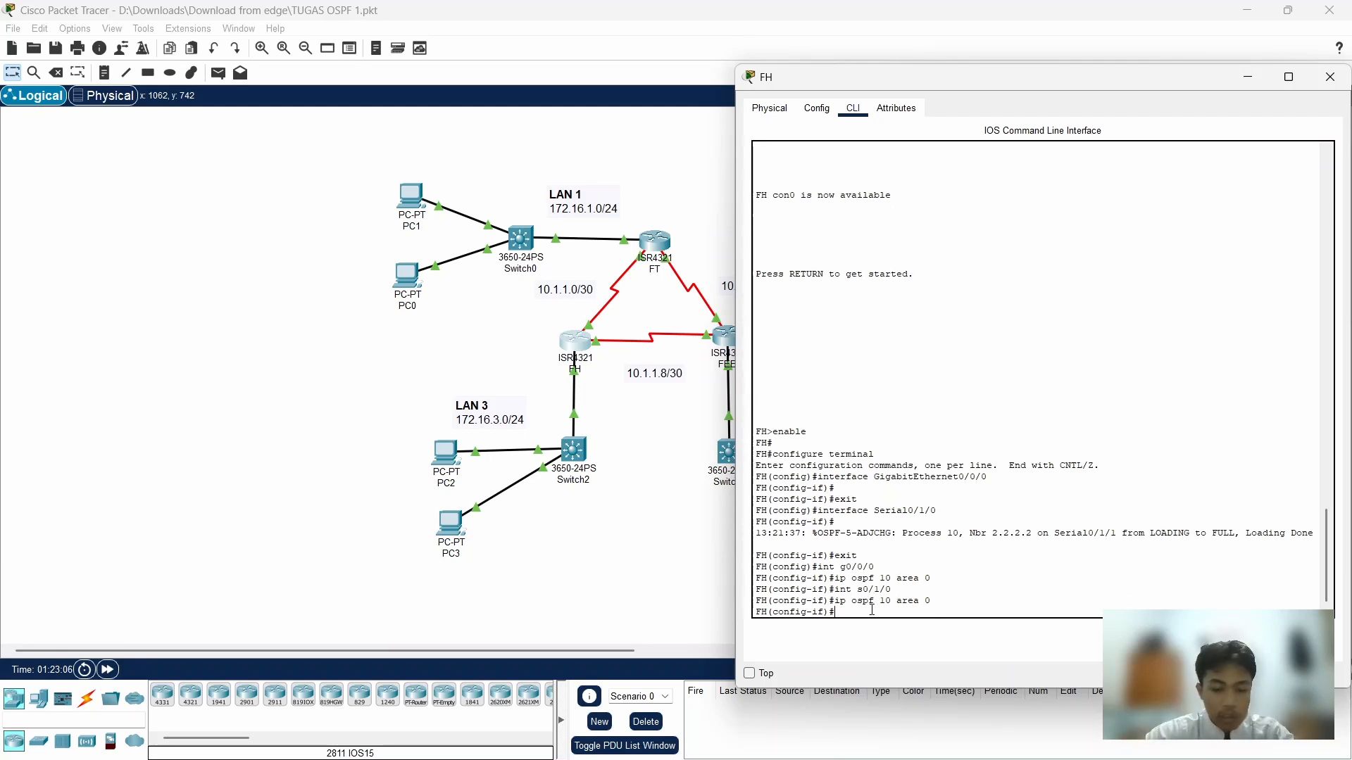
# Enable OSPF on FH's serial interface s0/1/1 towards FEB with ip ospf 10 area 0, and put the router's window away
pyautogui.write('int')
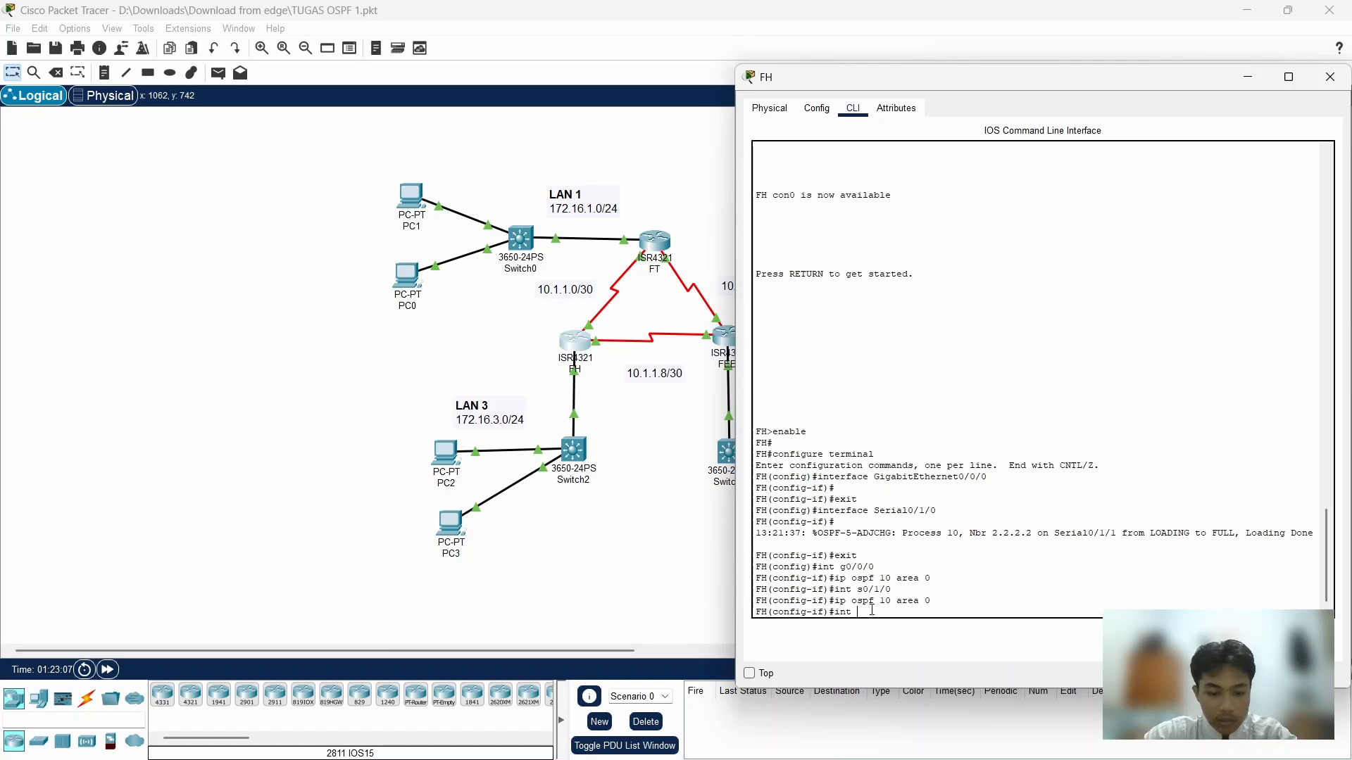
pyautogui.write(' s')
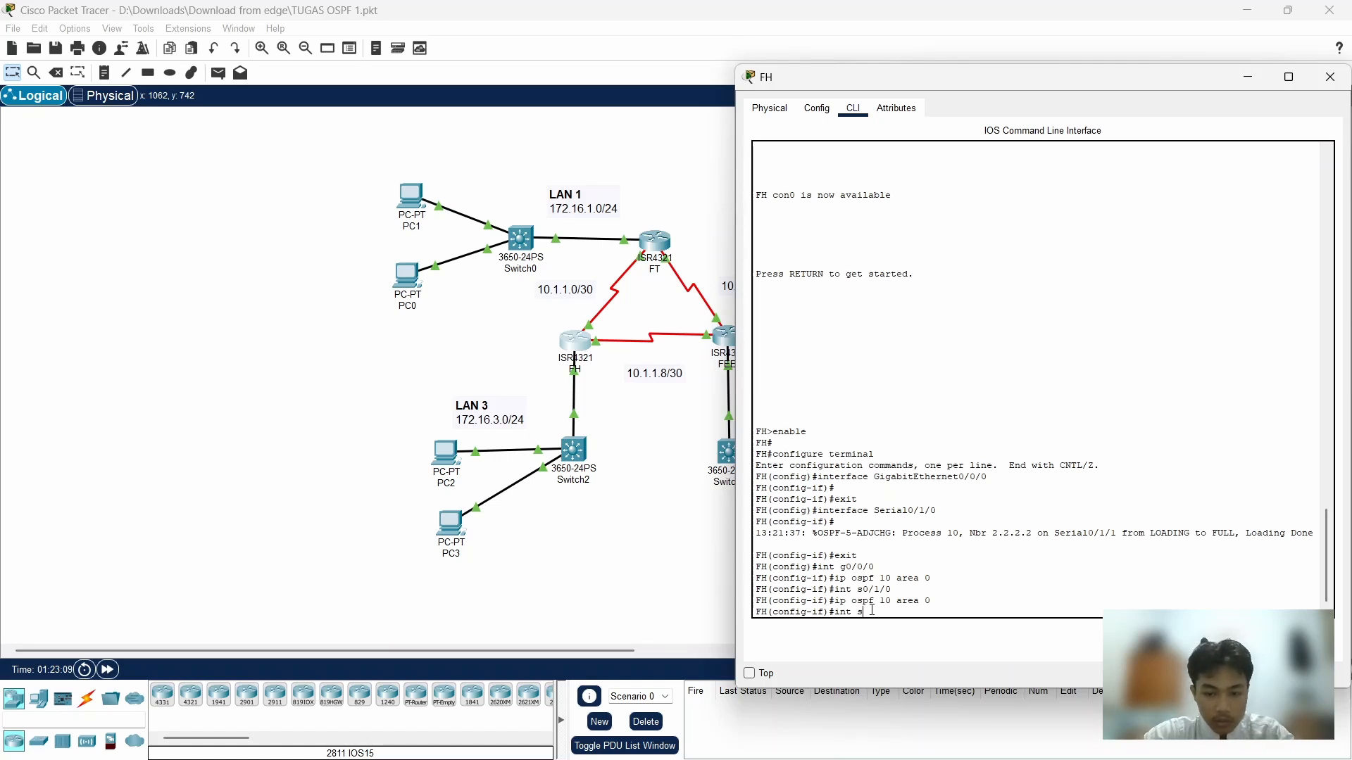
pyautogui.write('0')
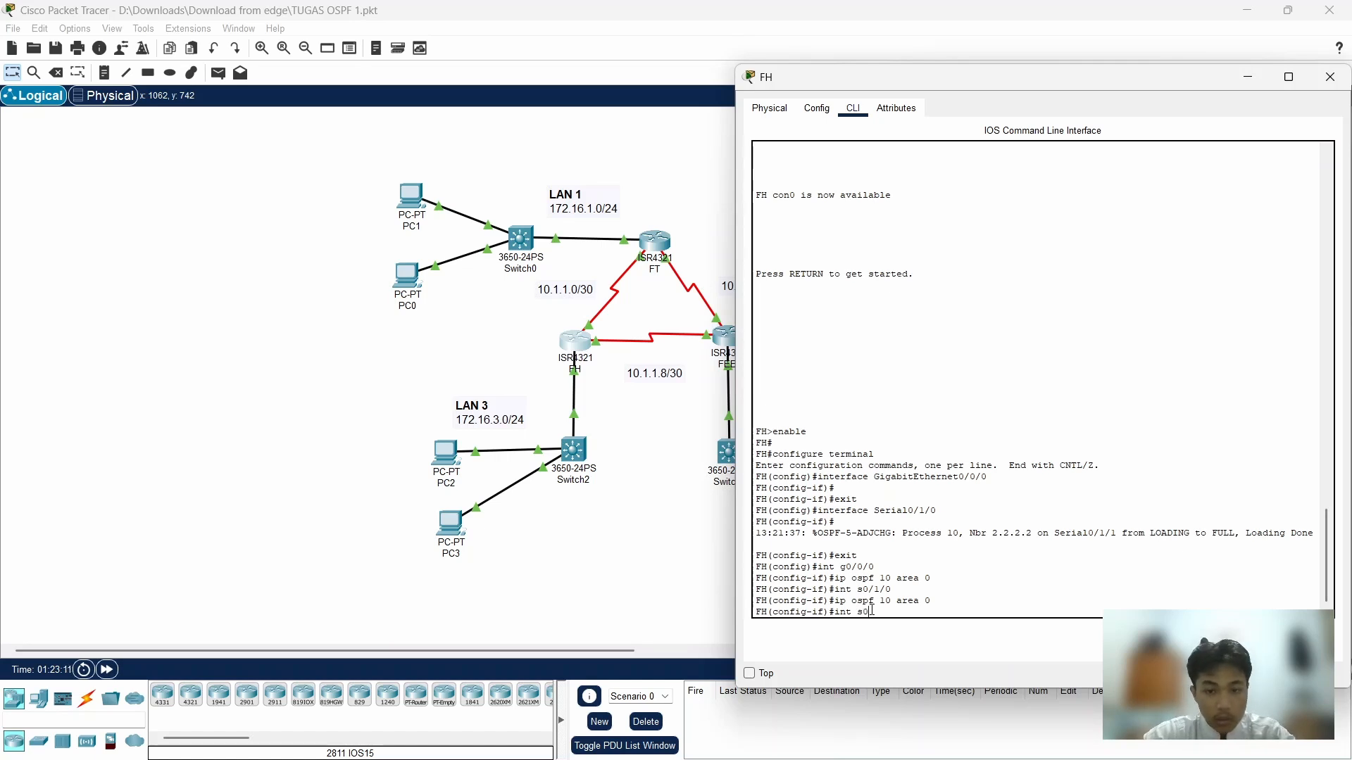
pyautogui.write('/1/1')
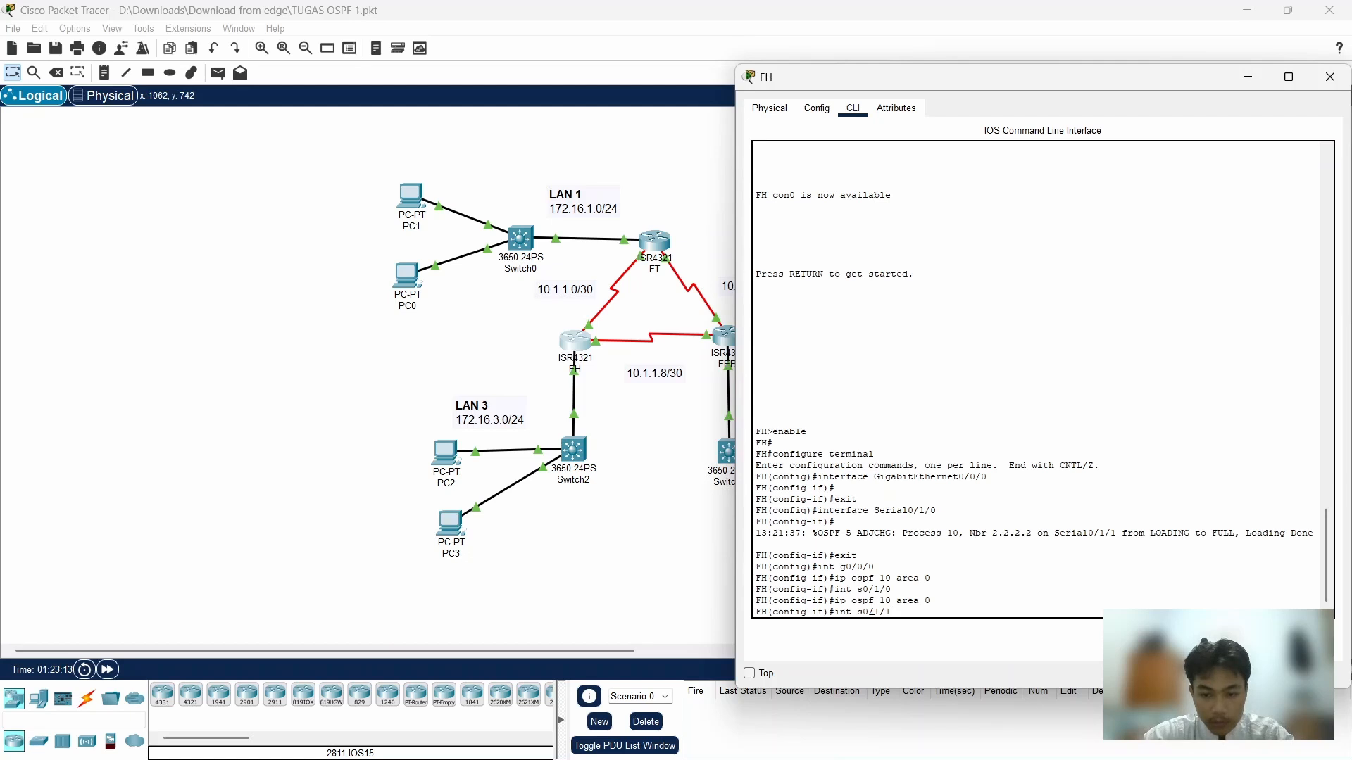
pyautogui.press('Return')
pyautogui.write('ip')
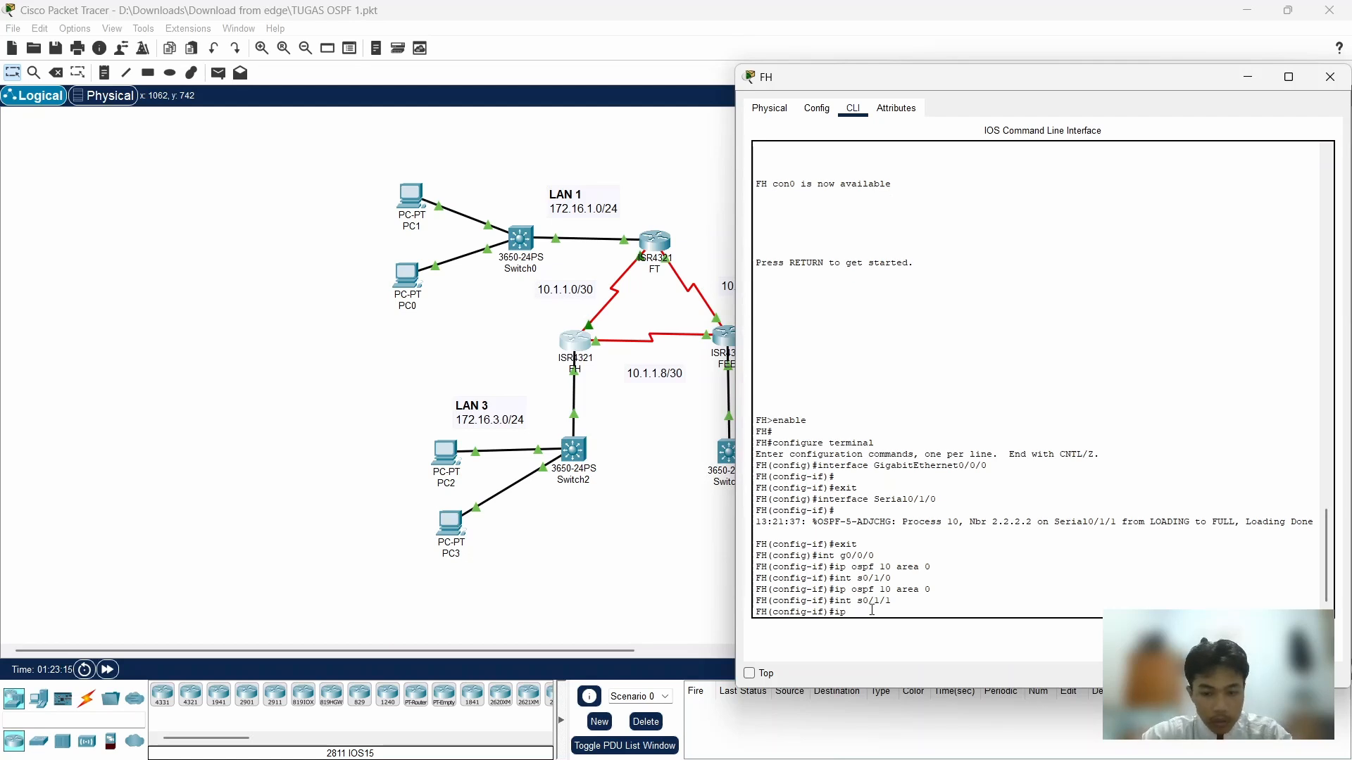
pyautogui.write(' ospf')
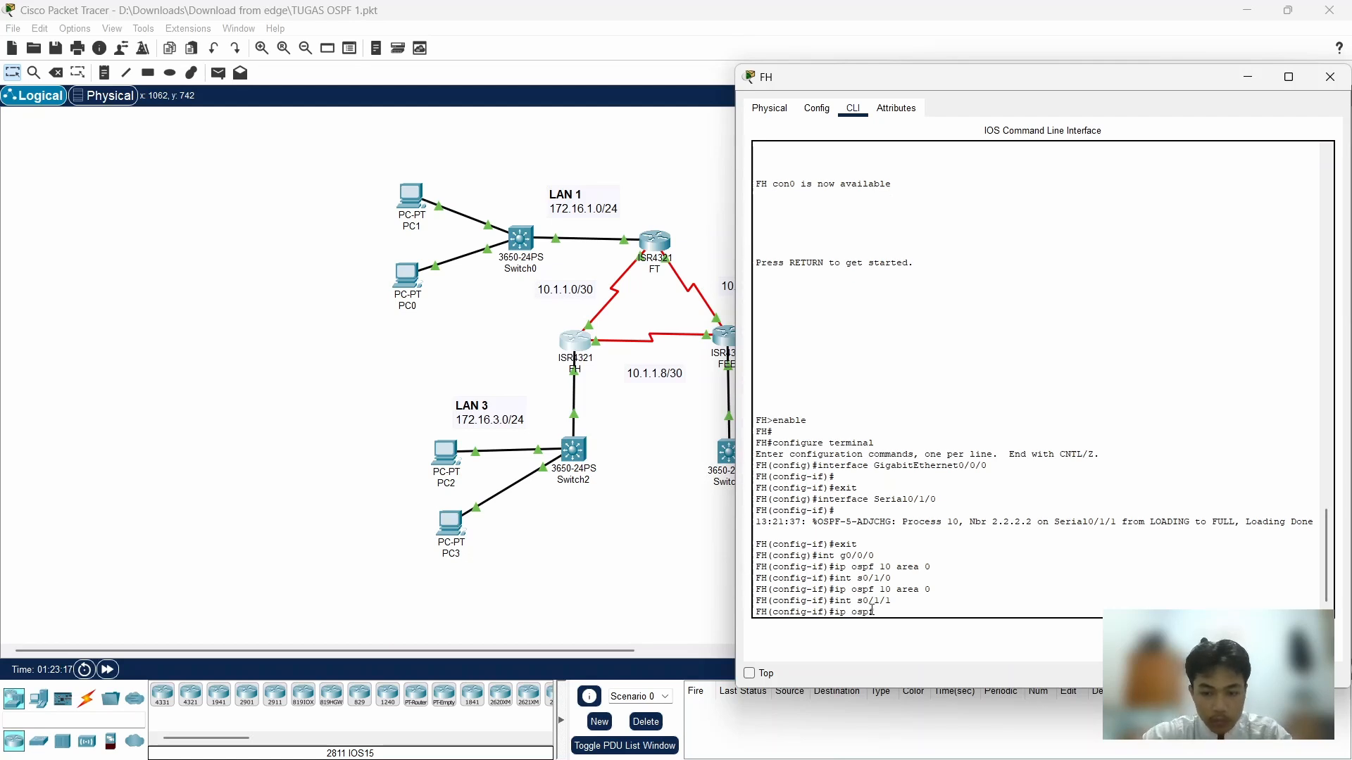
pyautogui.write(' 10 are 0')
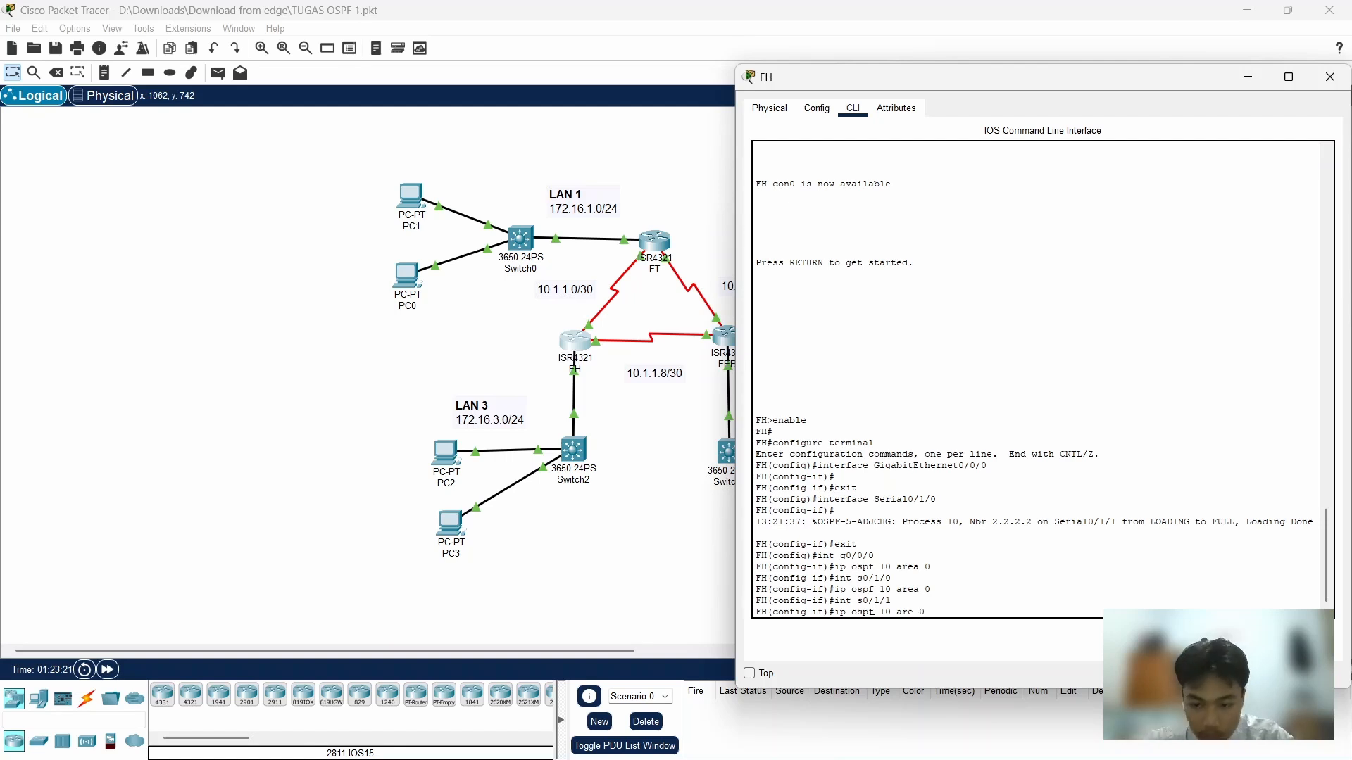
pyautogui.write(' e')
pyautogui.write('ea 0')
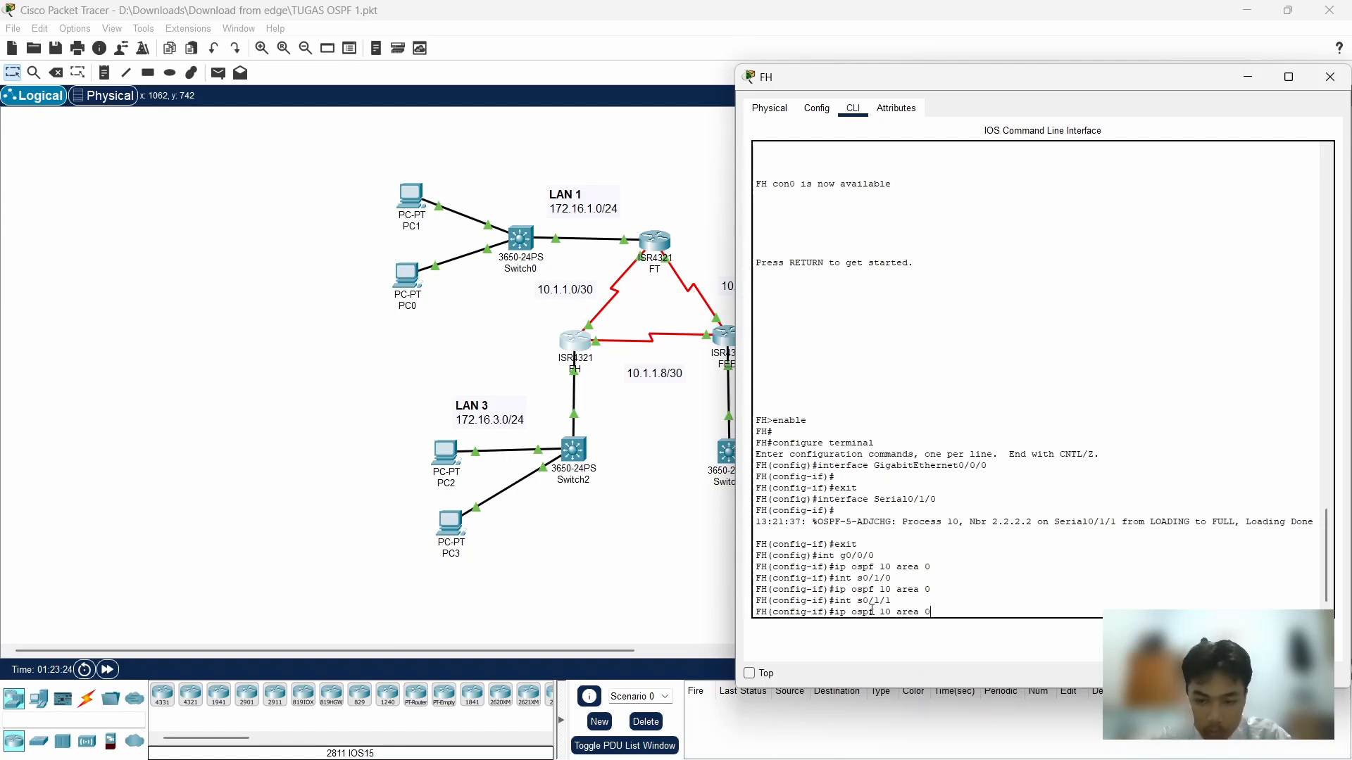
pyautogui.press('Return')
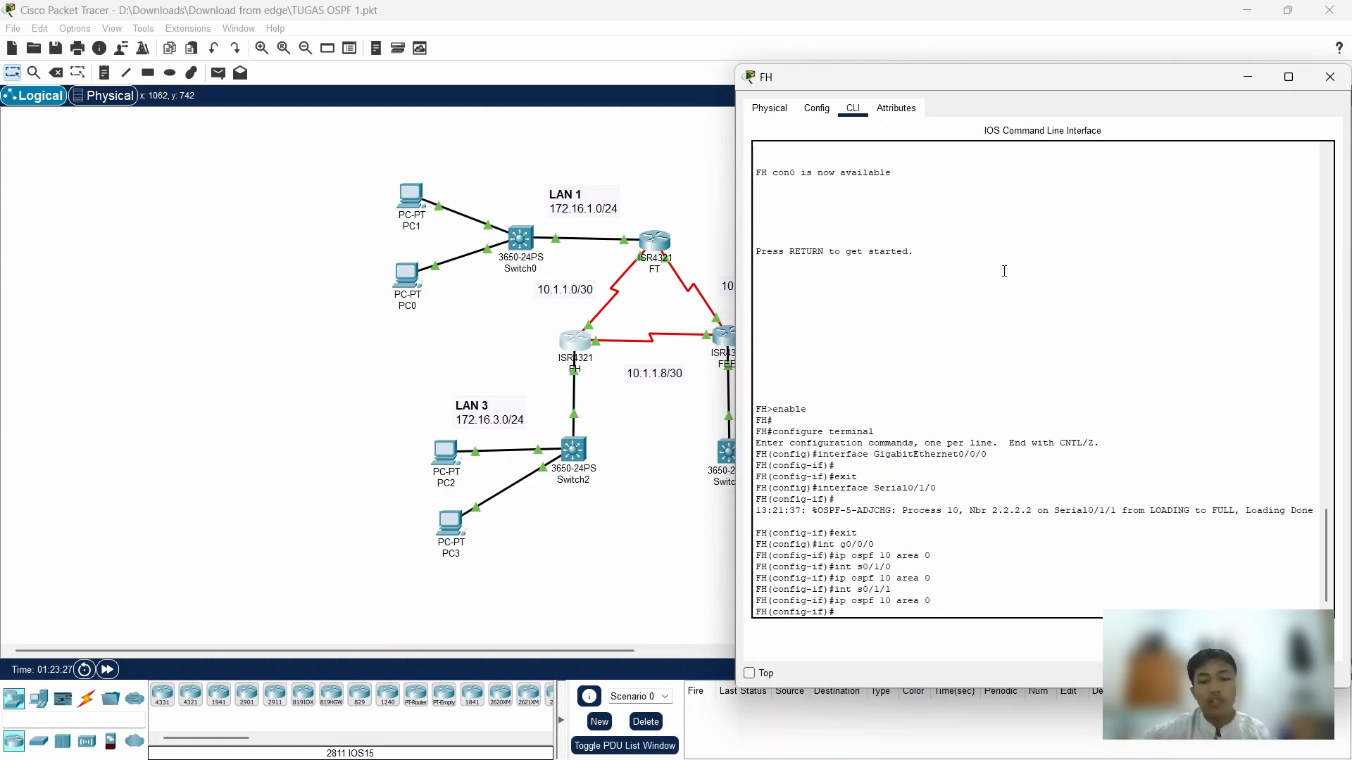
pyautogui.click(1247, 77)
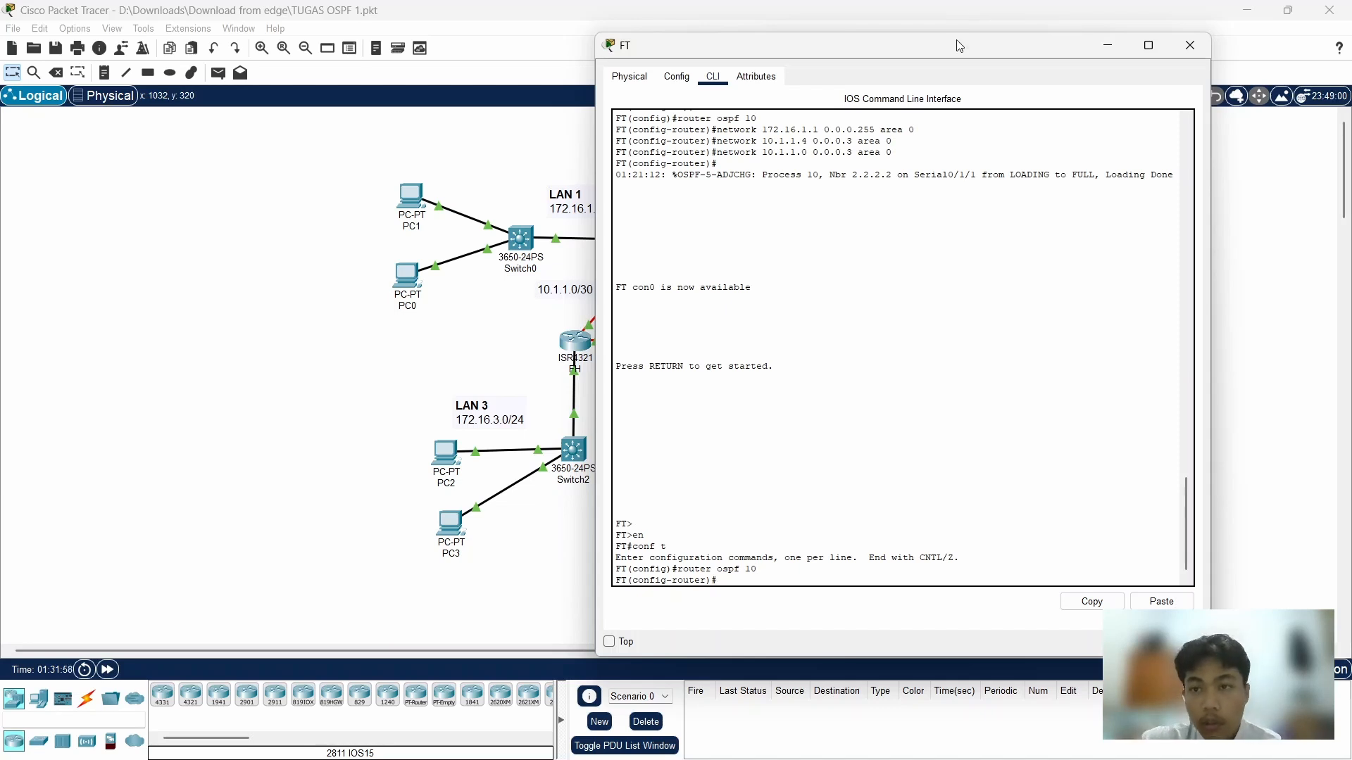
# Place router FT's command line beside the topology and make its LAN interface passive in OSPF 10 with passive-interface g0/0/0
pyautogui.moveTo(954, 56); pyautogui.dragTo(1069, 52)
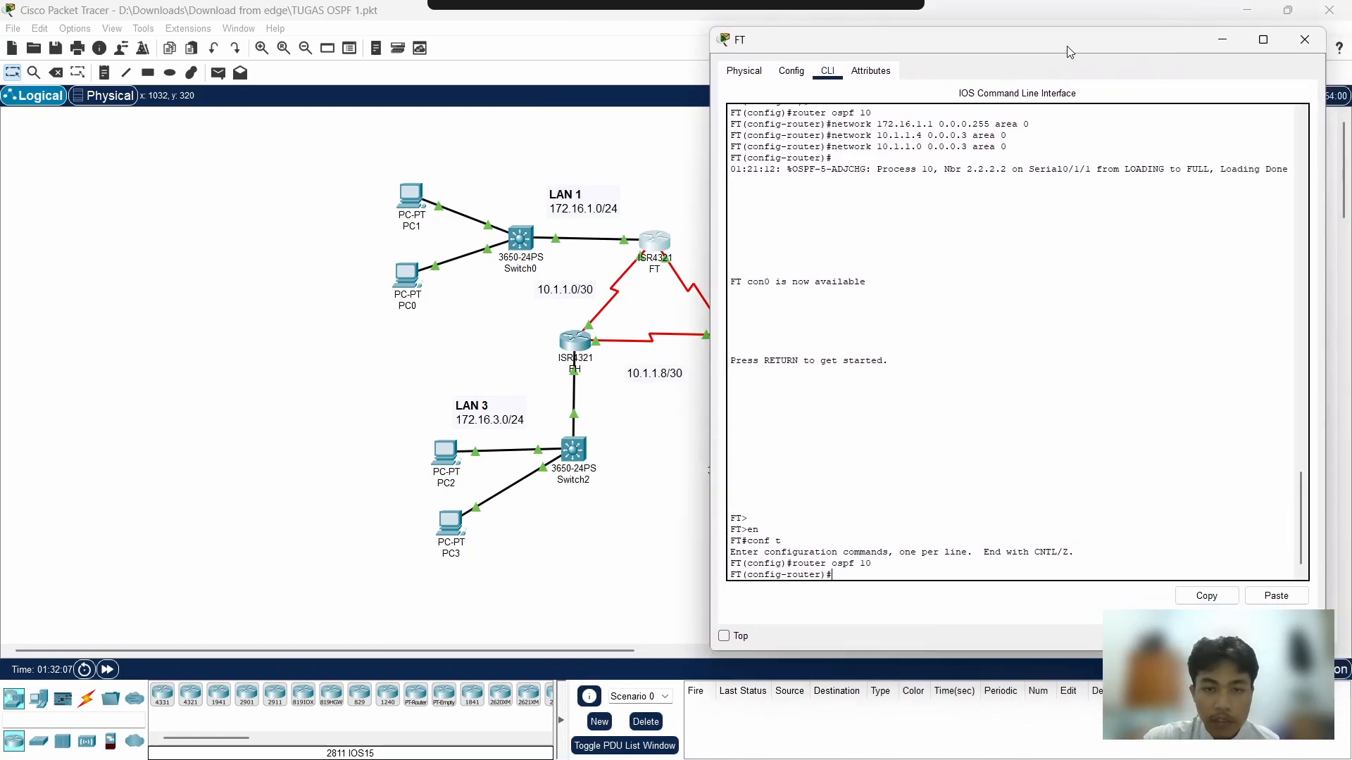
pyautogui.moveTo(1069, 51)
pyautogui.mouseDown()
pyautogui.moveTo(857, 45)
pyautogui.moveTo(1153, 65)
pyautogui.moveTo(1034, 79)
pyautogui.moveTo(1054, 49)
pyautogui.mouseUp()
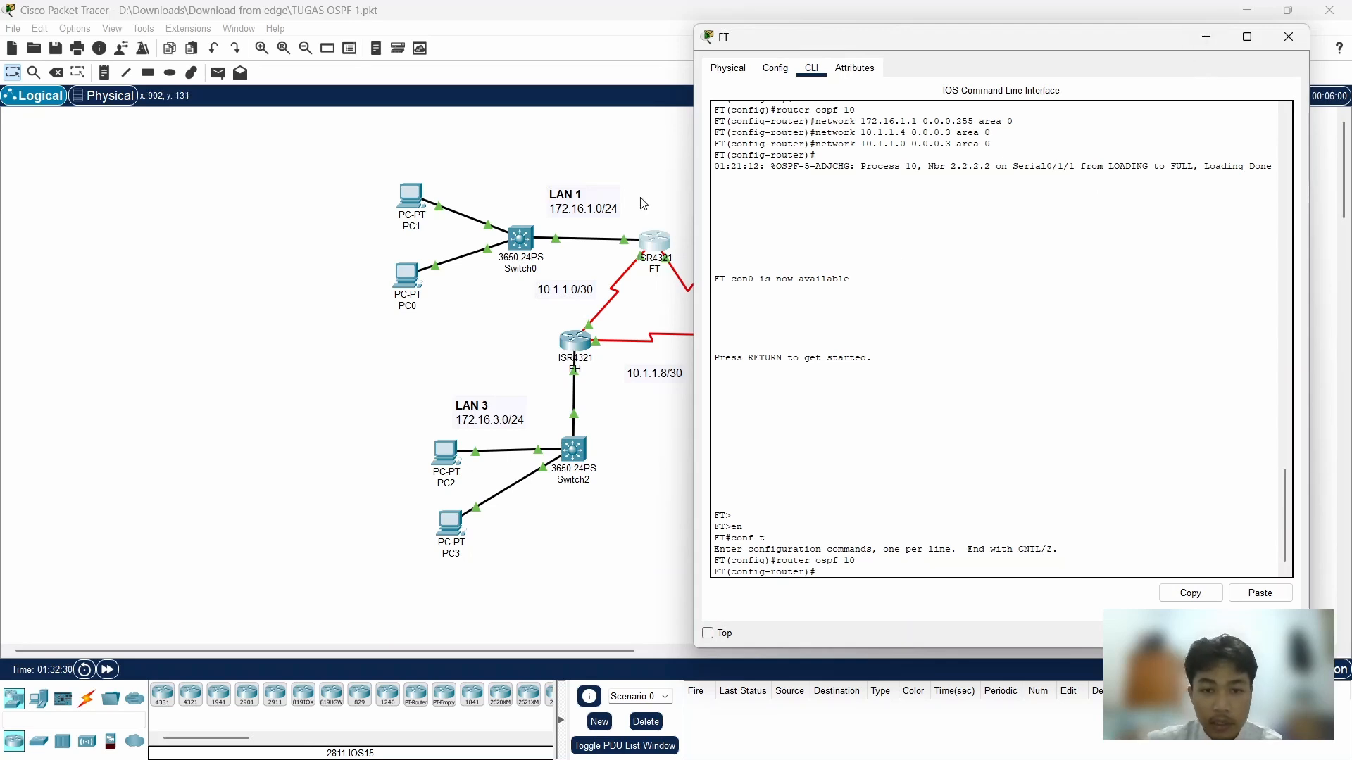
pyautogui.click(1207, 44)
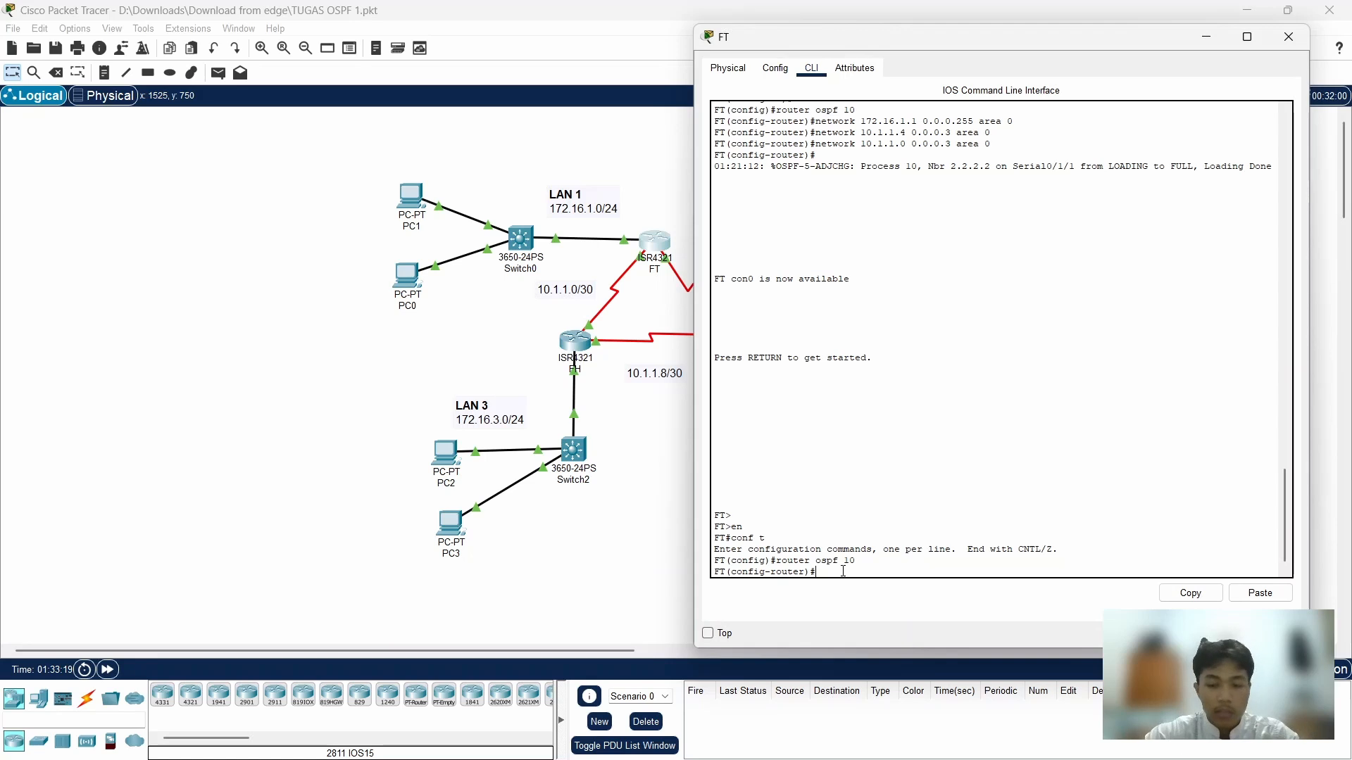
pyautogui.write('passive')
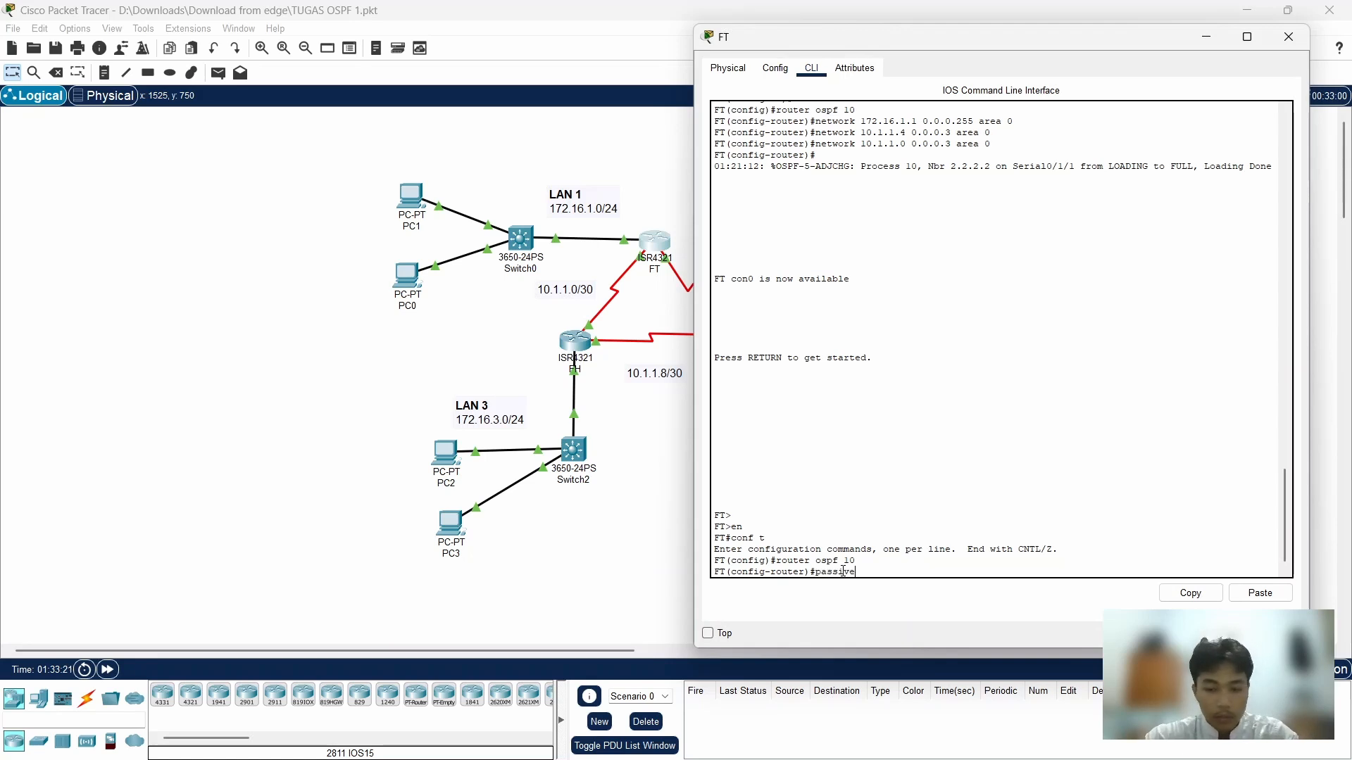
pyautogui.write('-interface g')
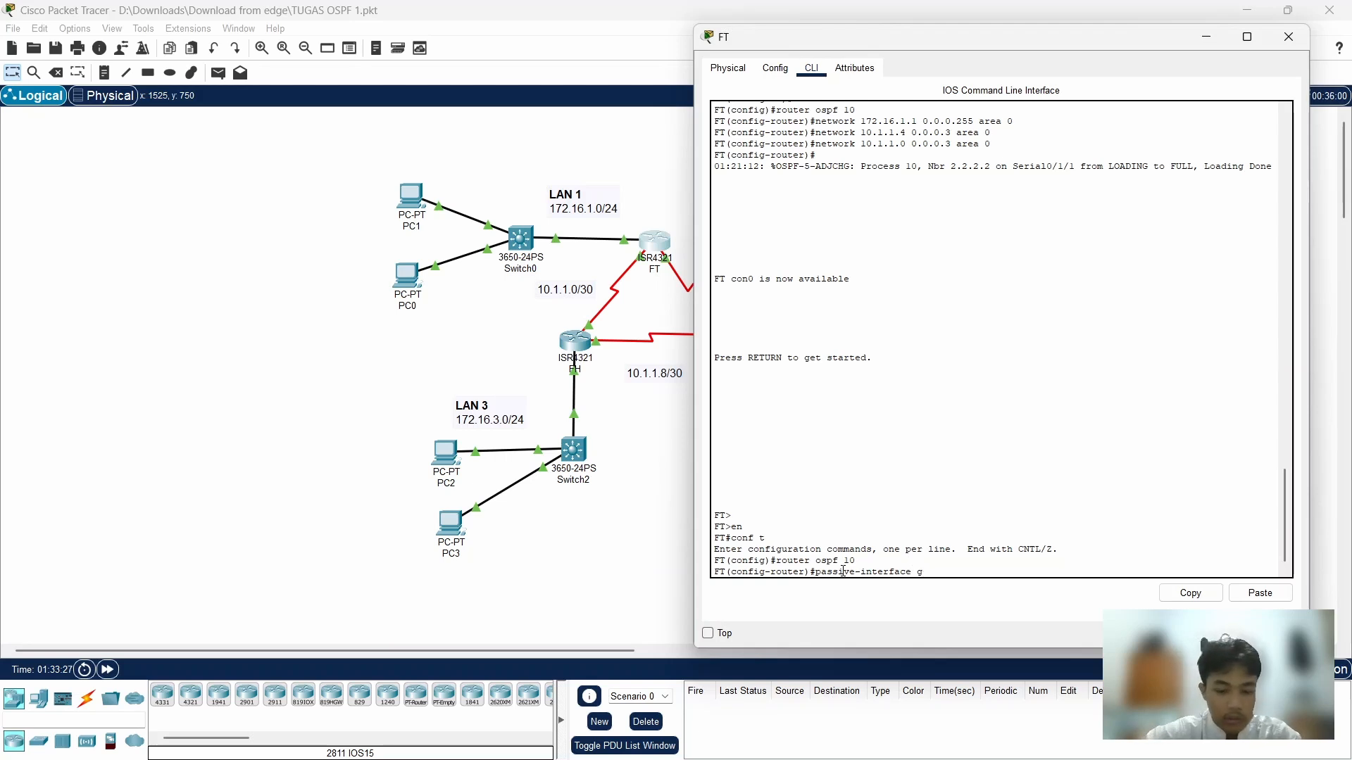
pyautogui.write('0/0/0')
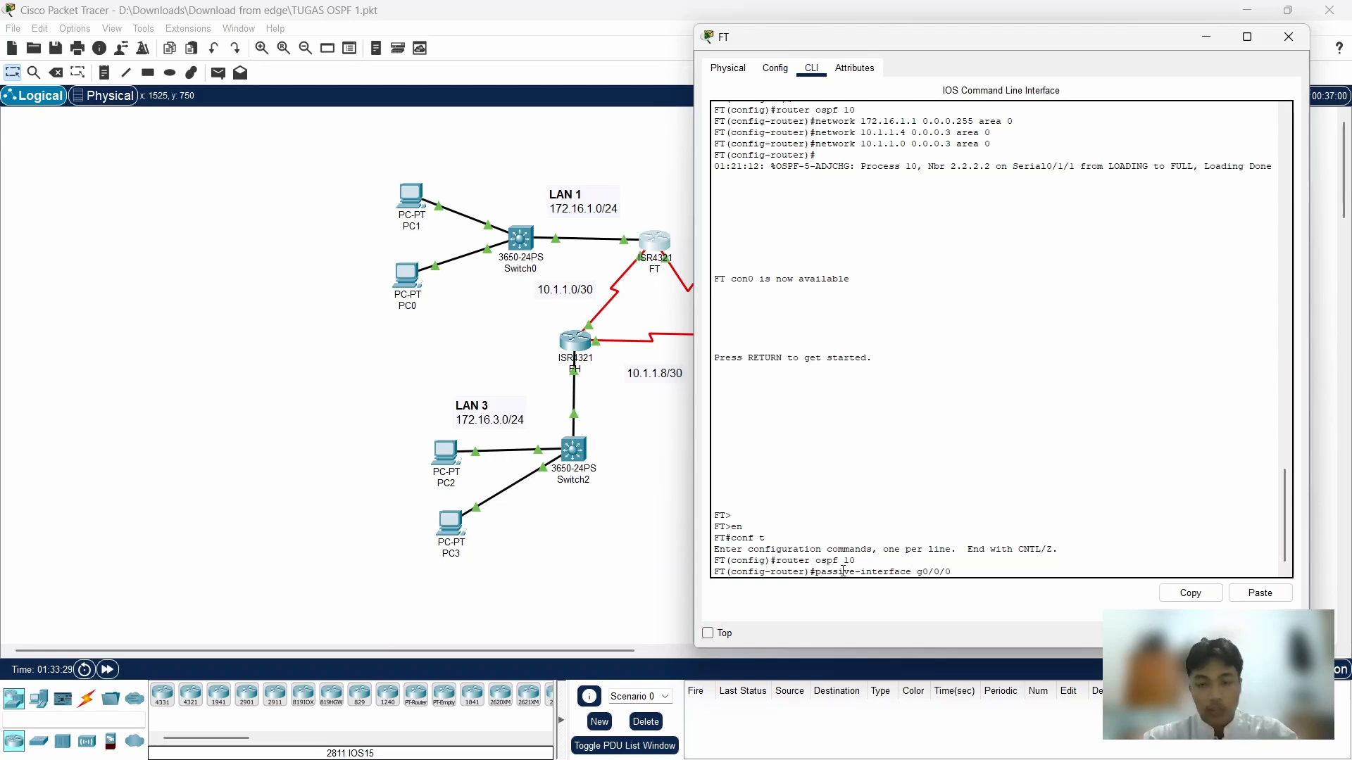
pyautogui.press('Return')
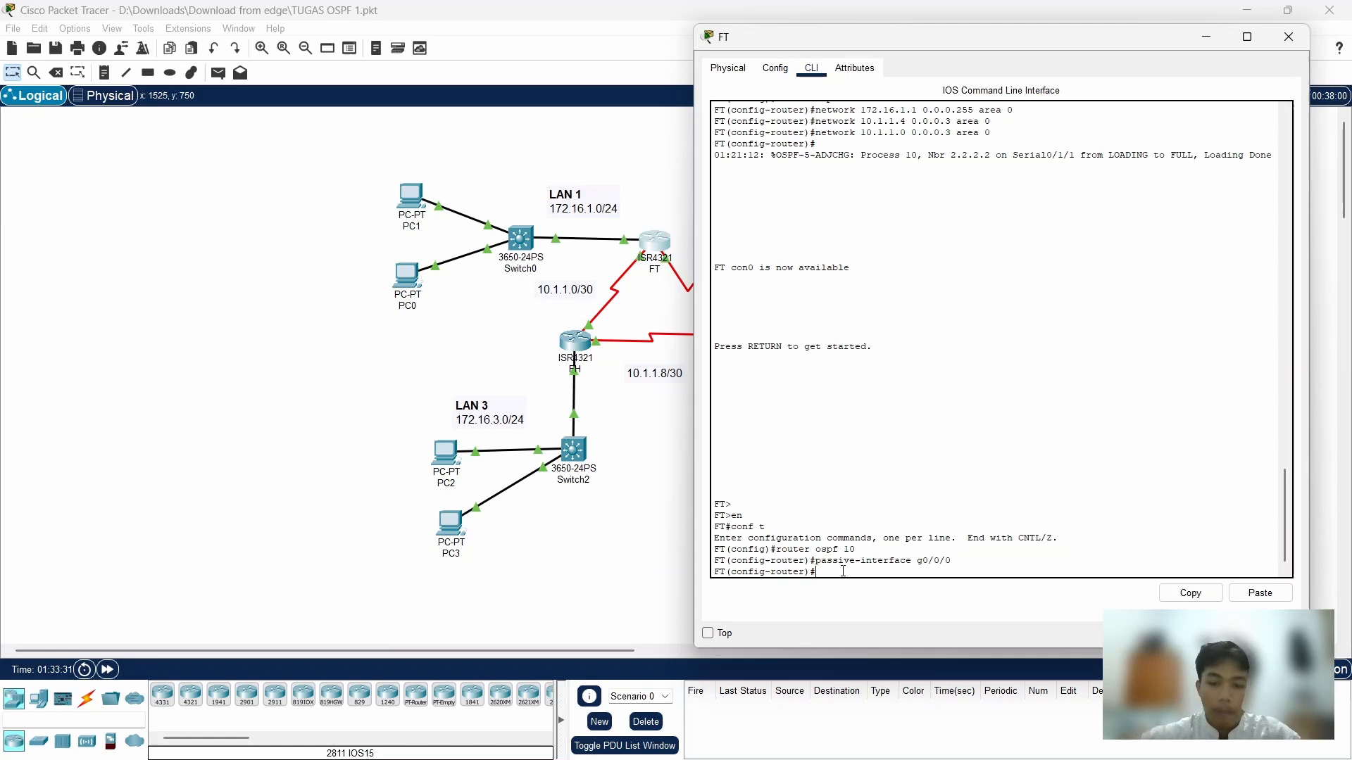
# Open router FEB's command line and enter global configuration mode with en and conf t
pyautogui.click(627, 418)
pyautogui.click(727, 346)
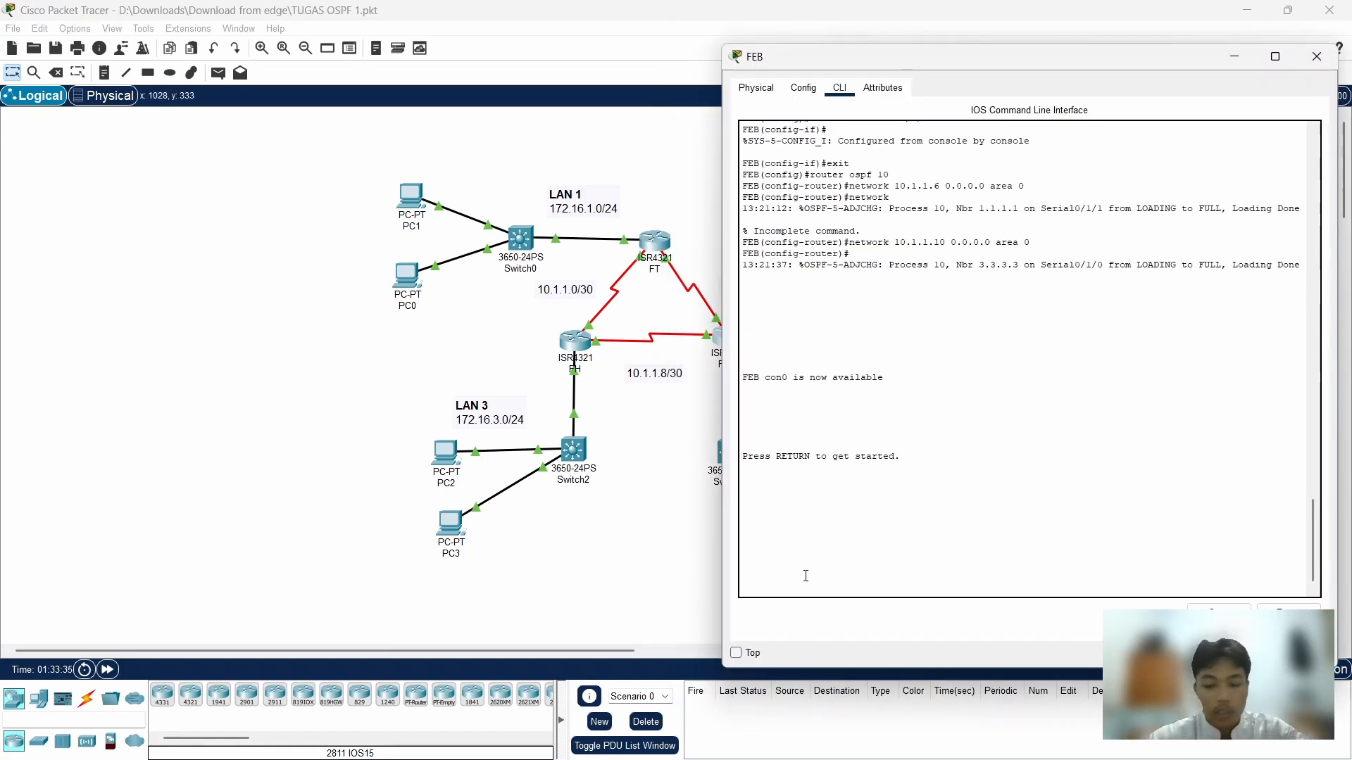
pyautogui.press('Return')
pyautogui.write('en')
pyautogui.press('Return')
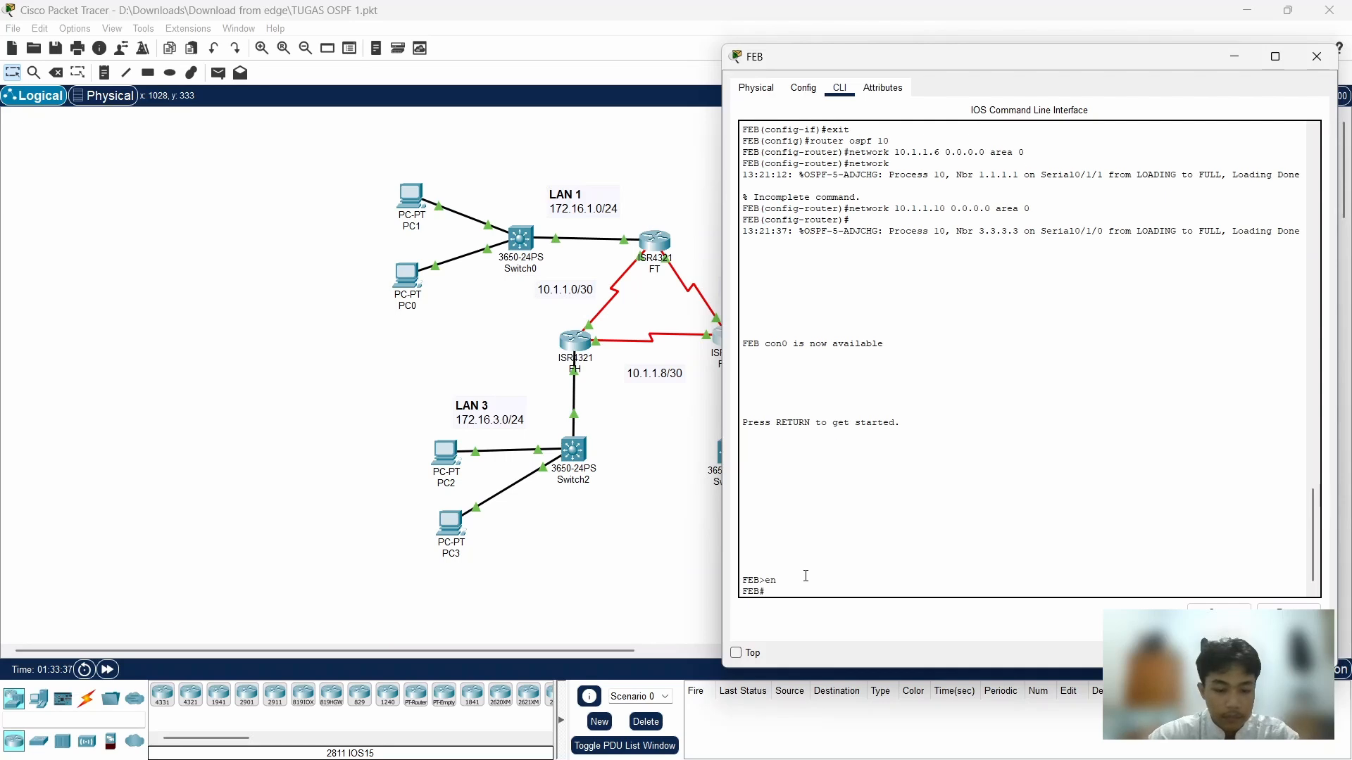
pyautogui.write('conf t')
pyautogui.press('Return')
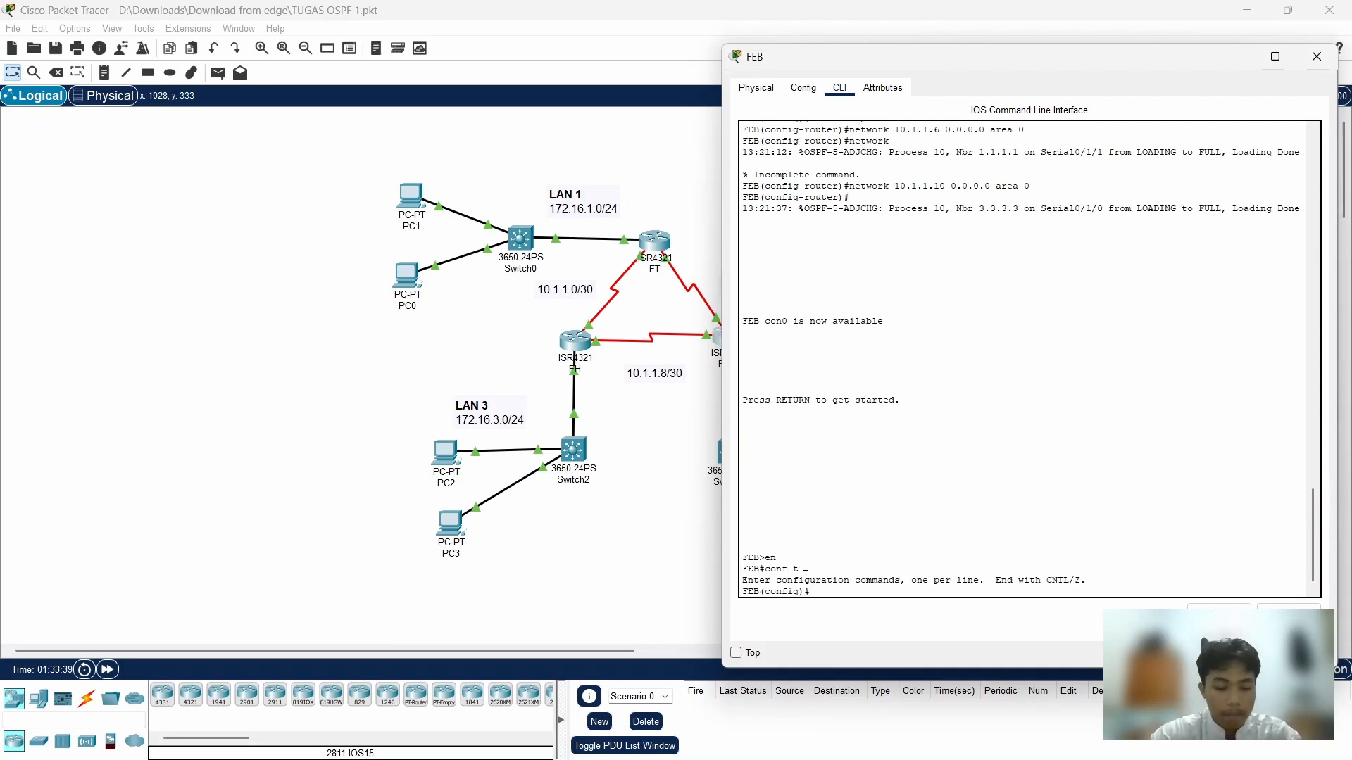
# Make FEB's LAN interface passive under router ospf 10 with passive-interface g0/0/0
pyautogui.write('router ')
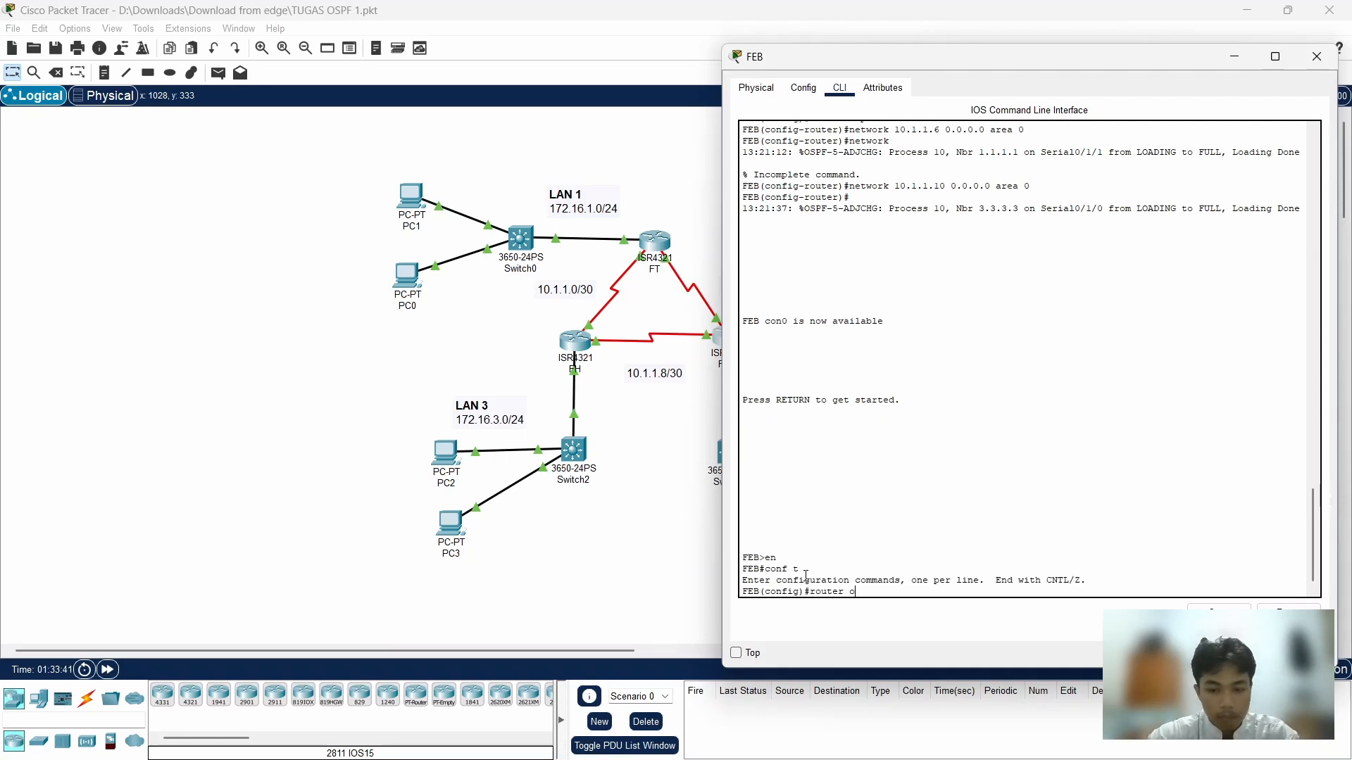
pyautogui.write('ospf 10')
pyautogui.press('Return')
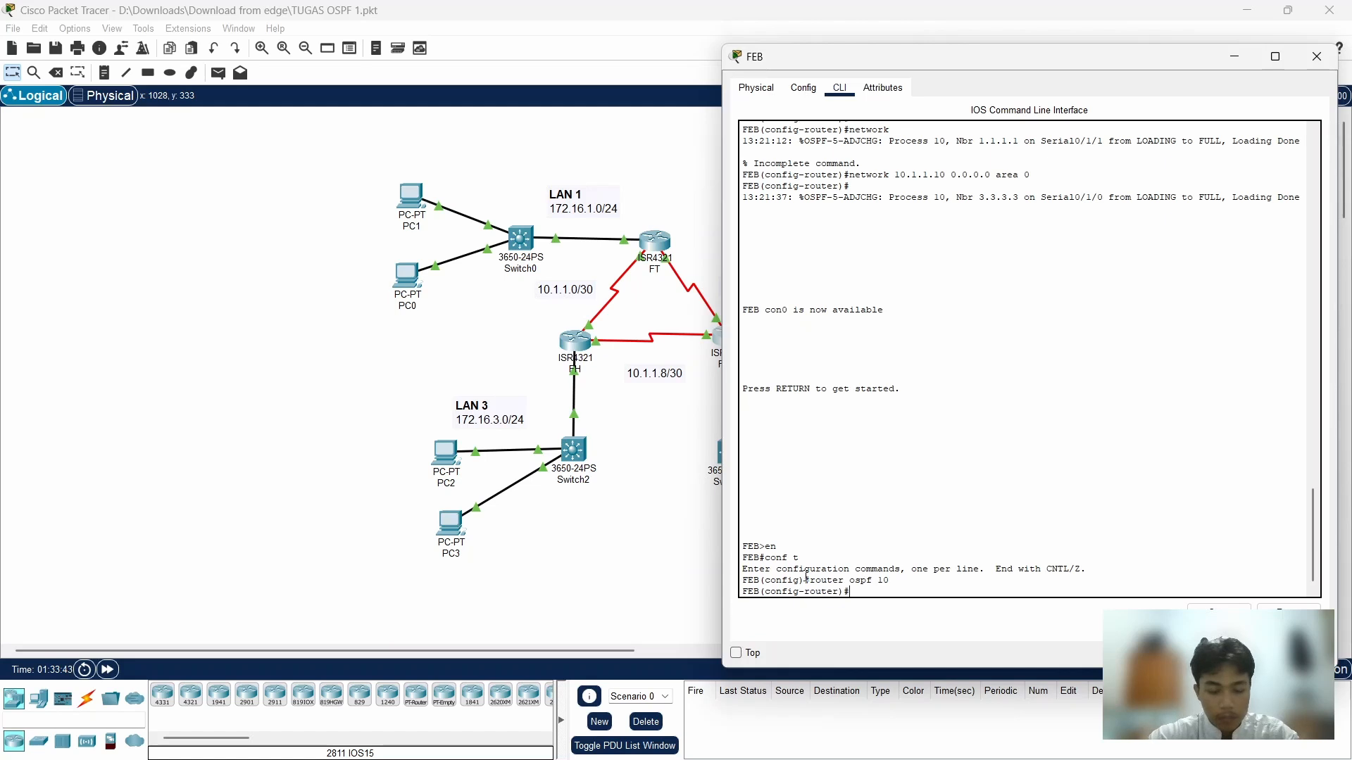
pyautogui.write('passive')
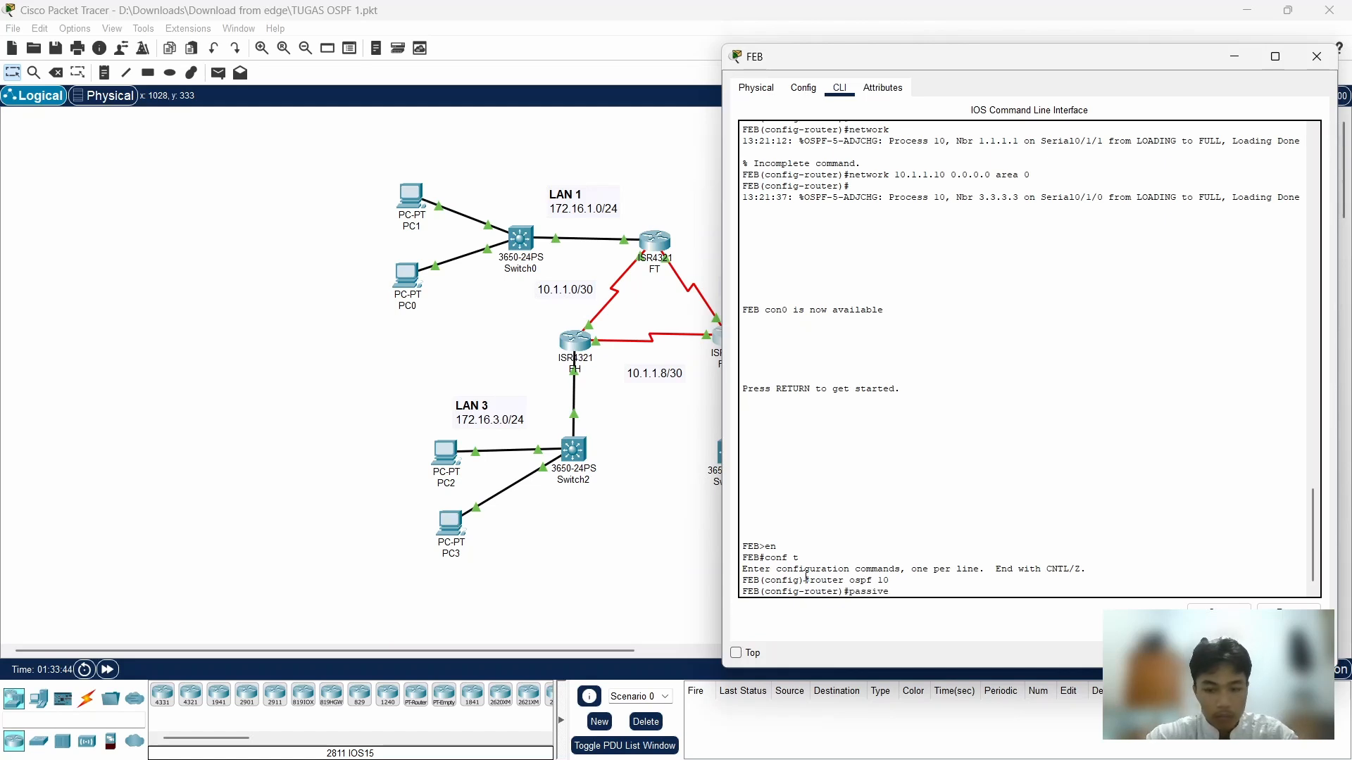
pyautogui.write('-interface')
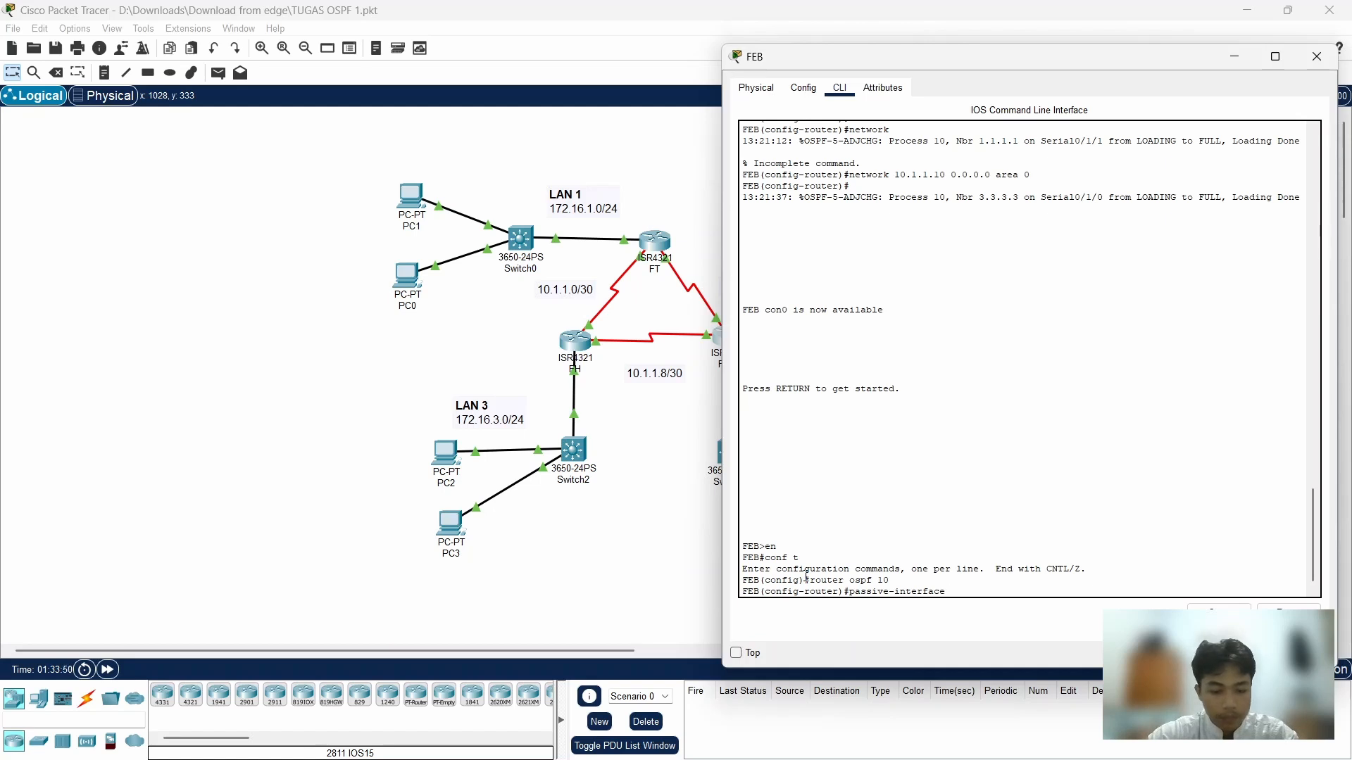
pyautogui.write(' g0/0/0')
pyautogui.press('Return')
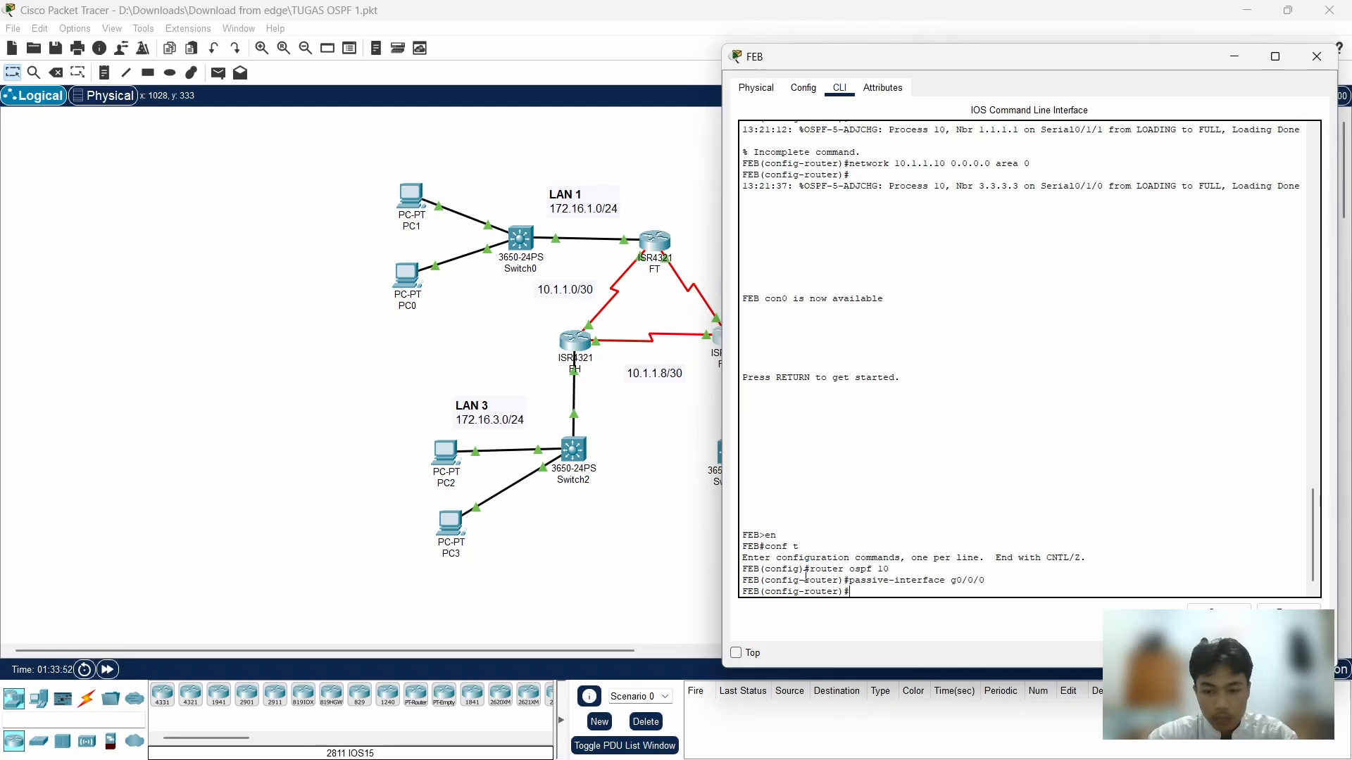
# On router FH, set passive-interface g0/0/0 under router ospf 10 from configuration mode, and put the router's window away
pyautogui.click(586, 343)
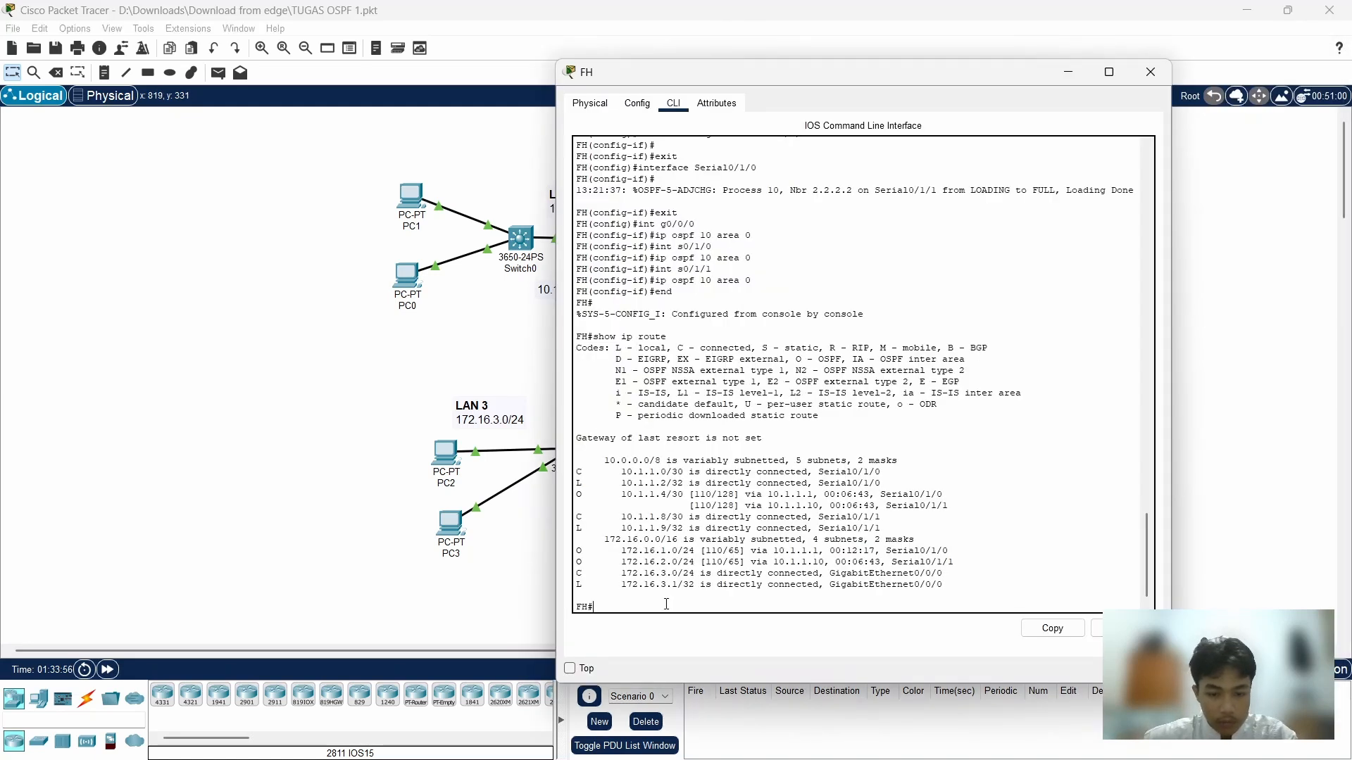
pyautogui.write('conf t')
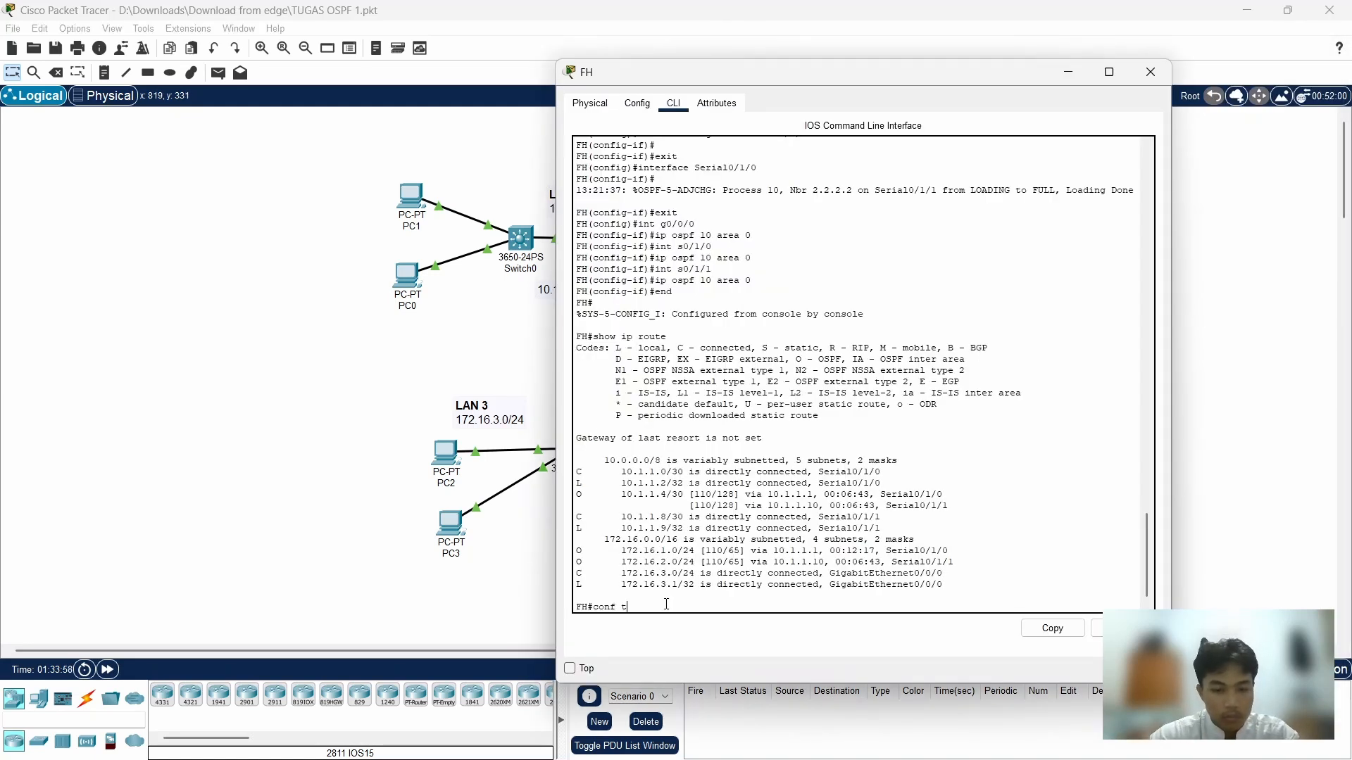
pyautogui.press('Return')
pyautogui.write('router ')
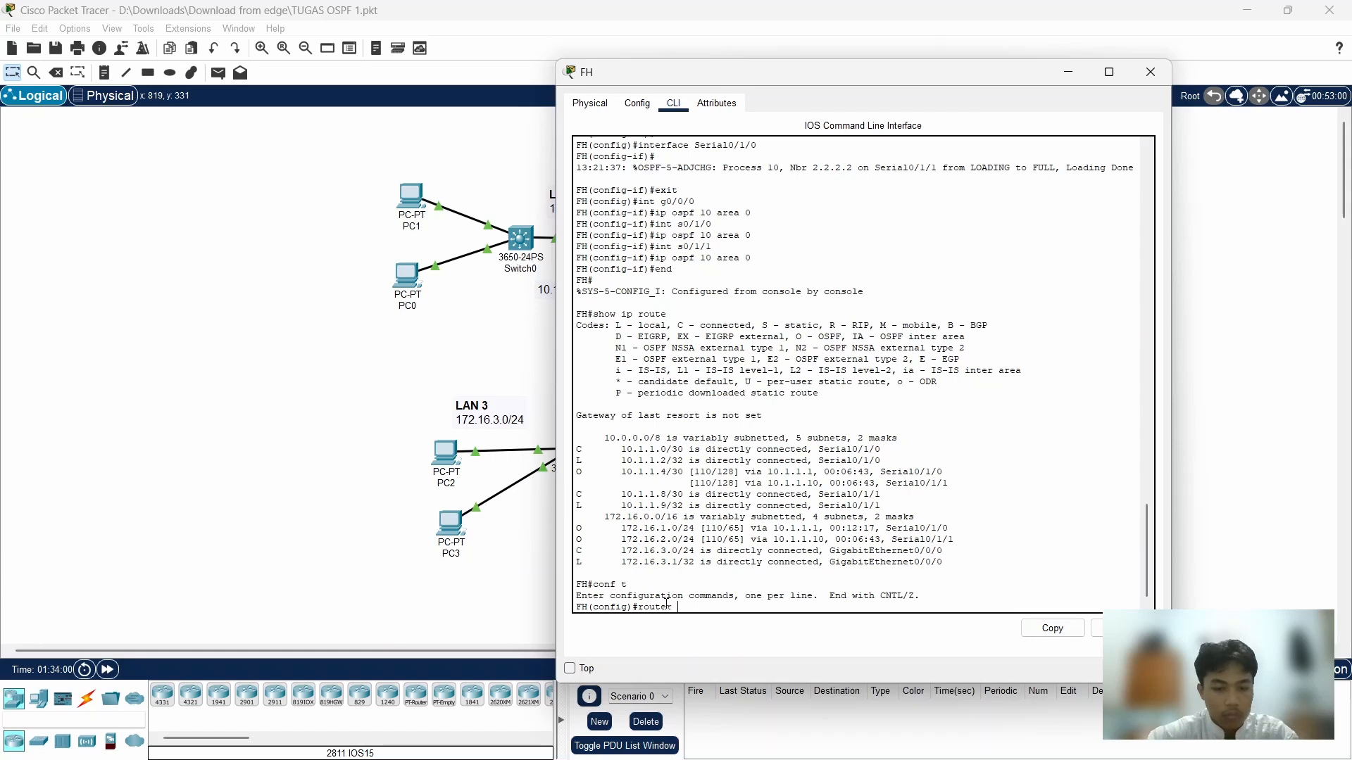
pyautogui.write('ospf 10')
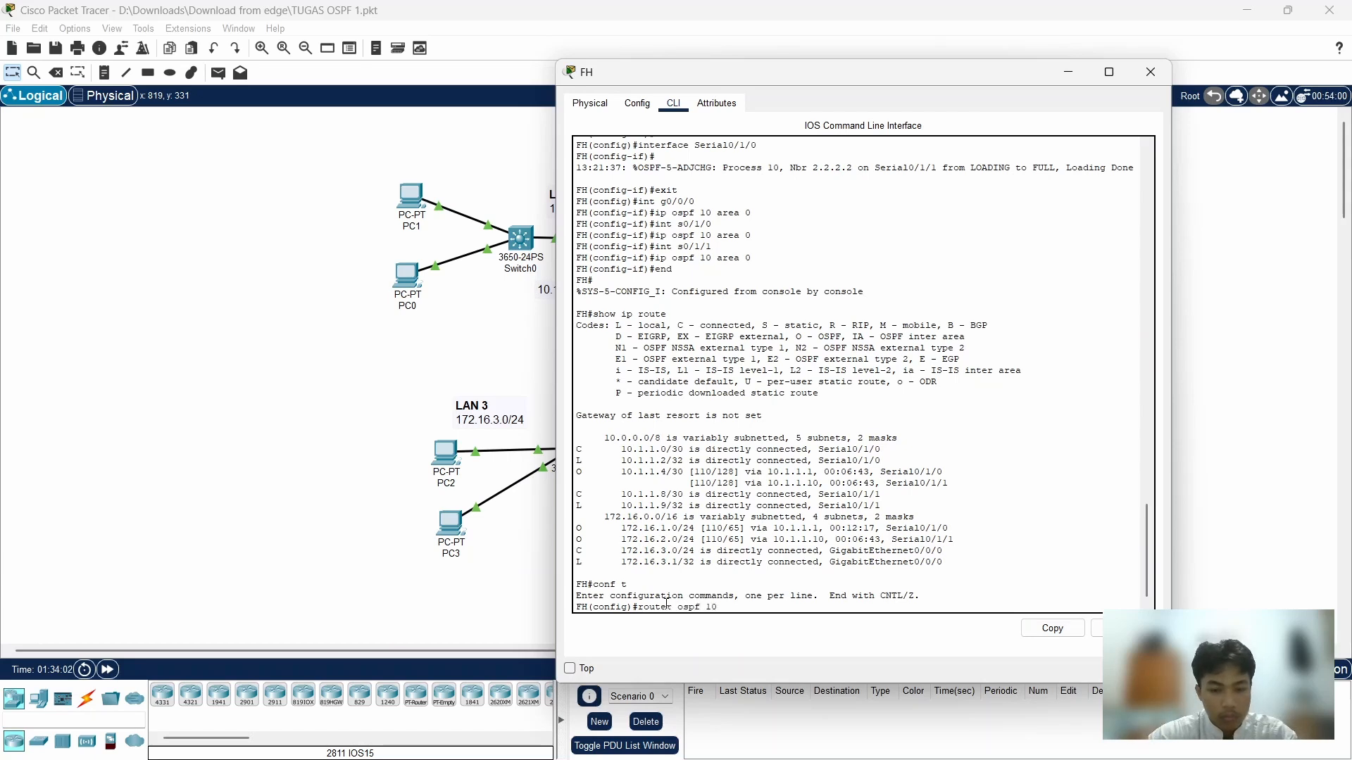
pyautogui.press('Return')
pyautogui.write('passive')
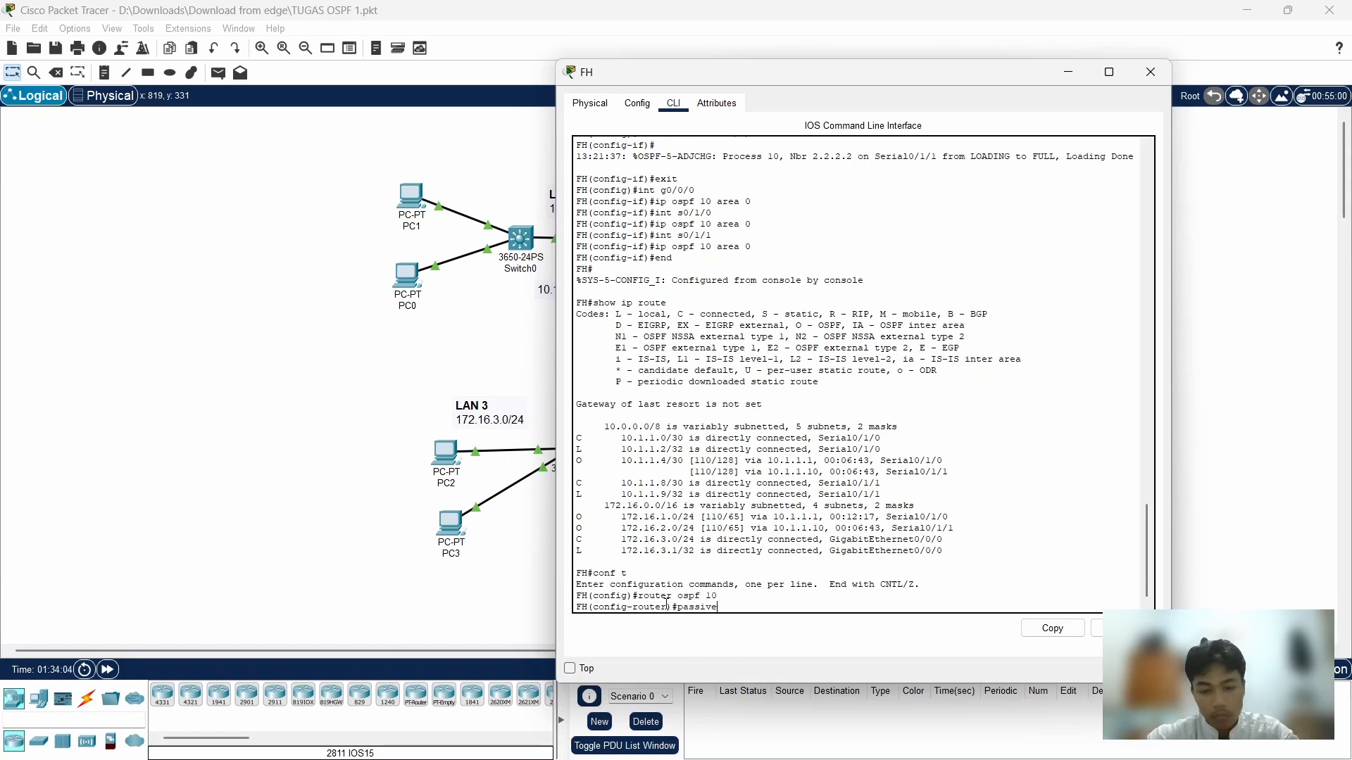
pyautogui.write('-interface')
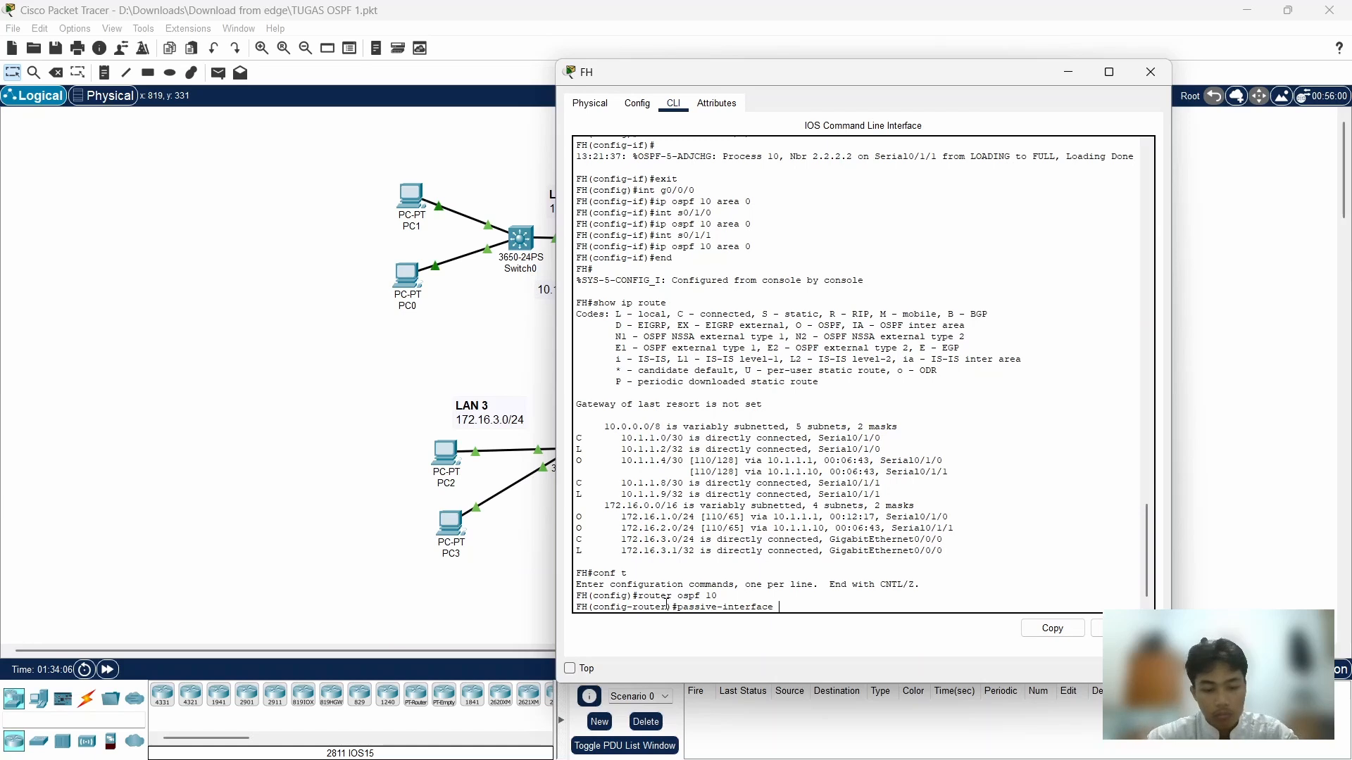
pyautogui.write(' g0/')
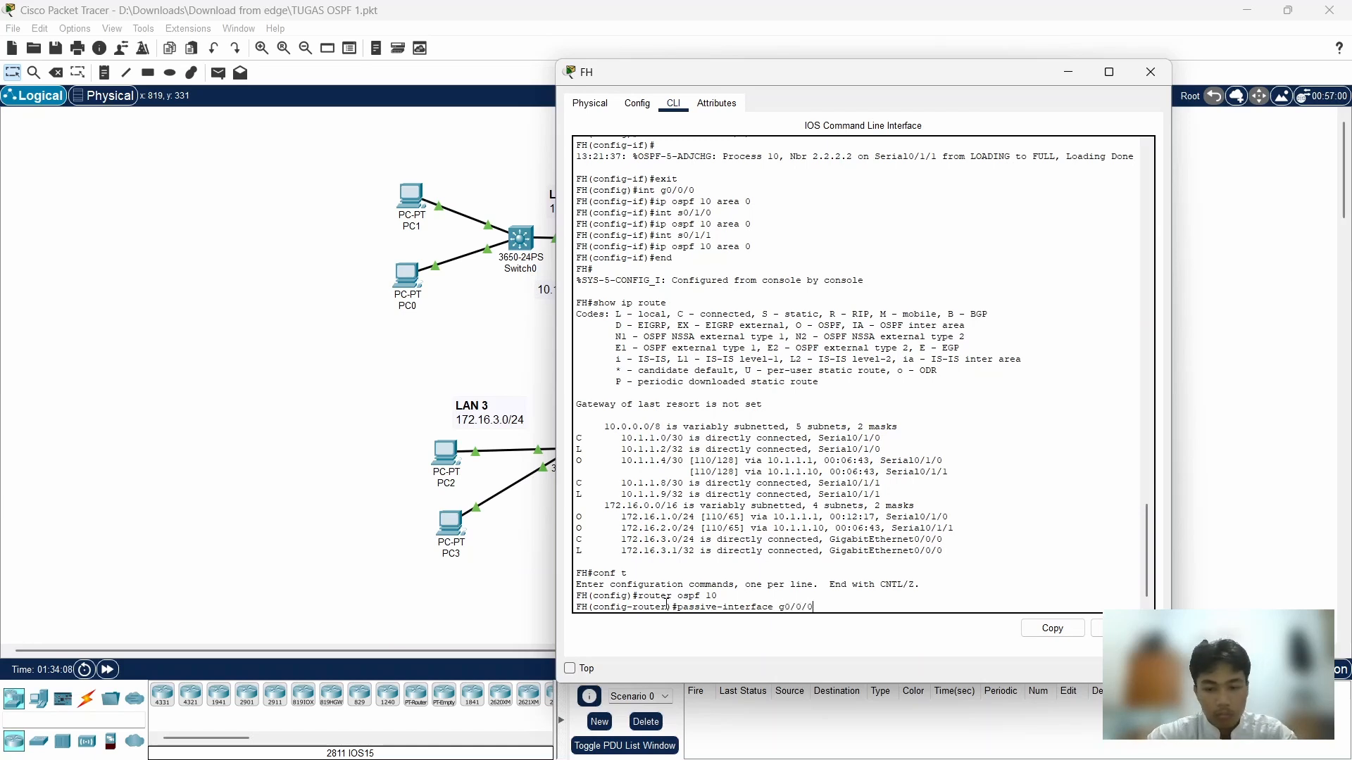
pyautogui.write('0/0')
pyautogui.press('Return')
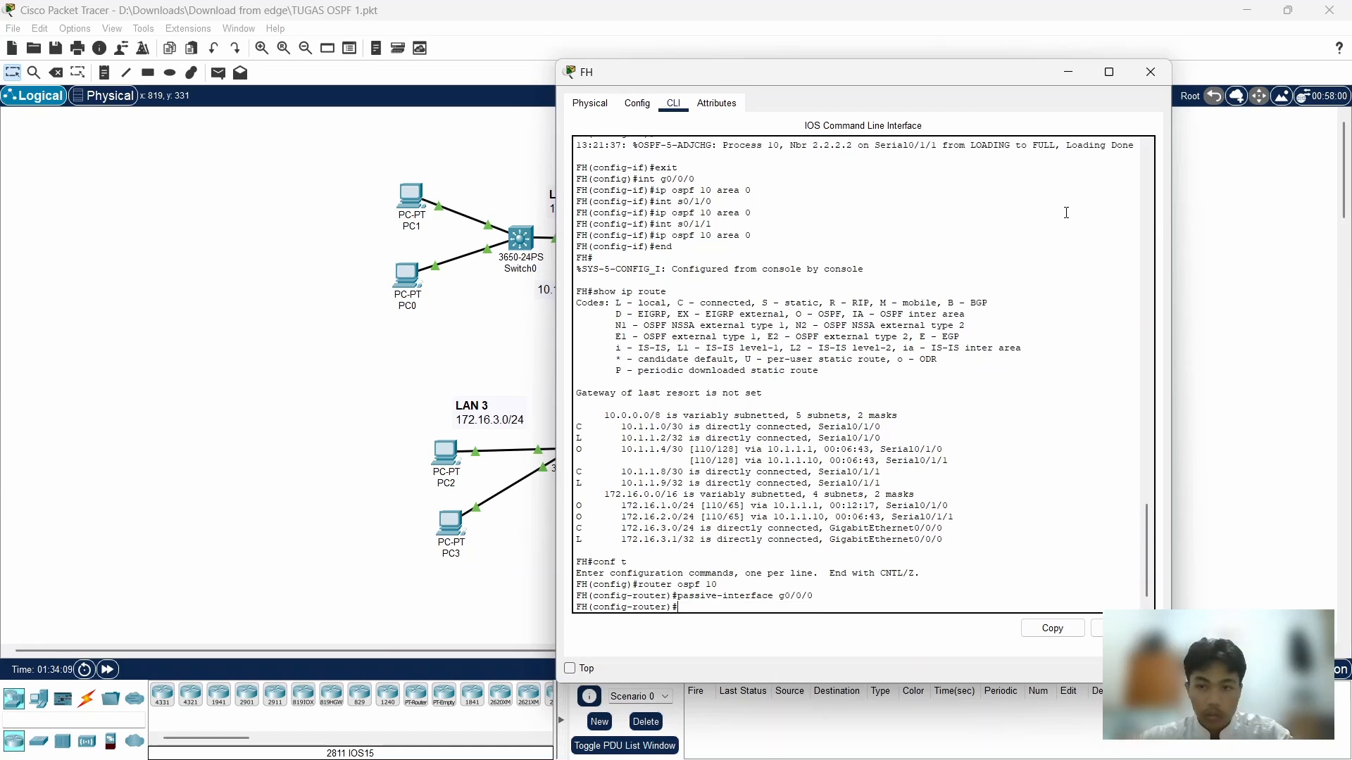
pyautogui.click(1068, 72)
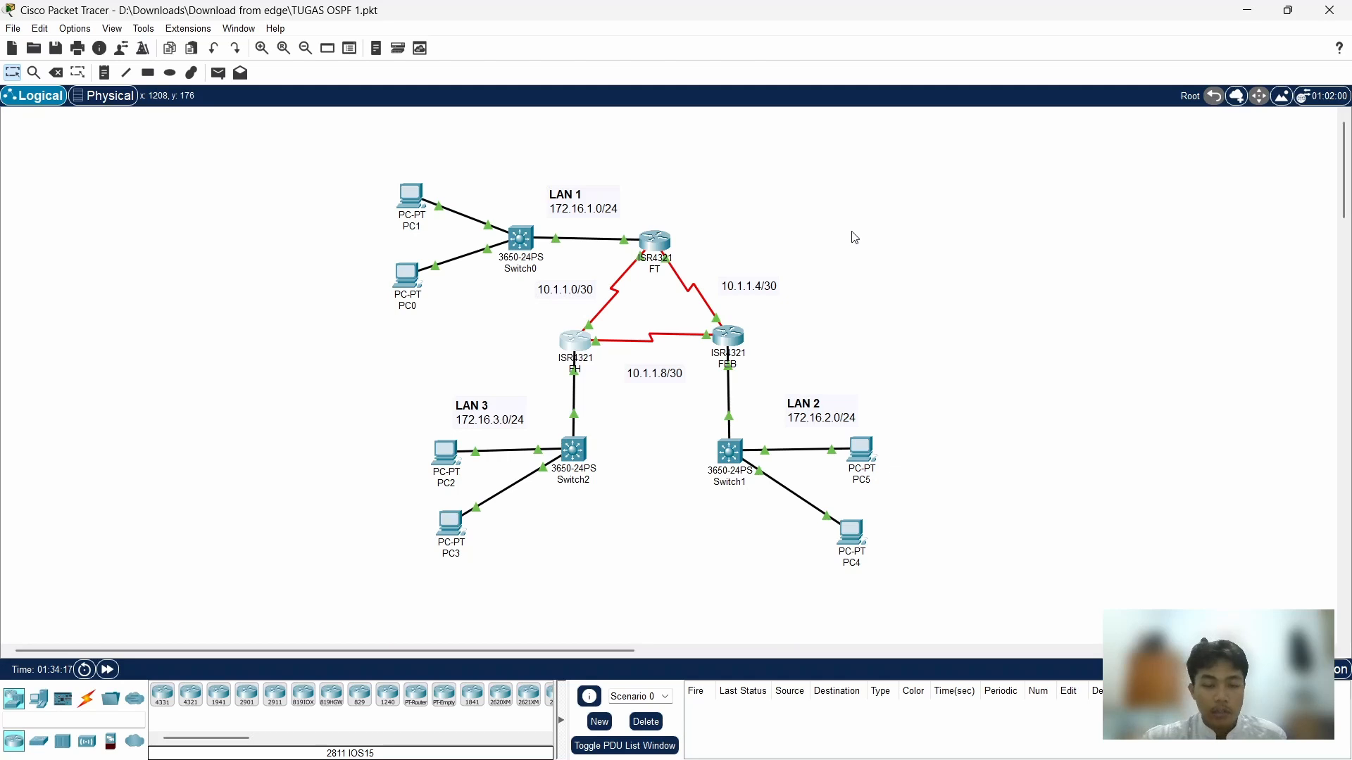
# Leave configuration mode on router FT with end, display its routing table with show ip route, and uncover the topology's router triangle for comparison
pyautogui.click(658, 242)
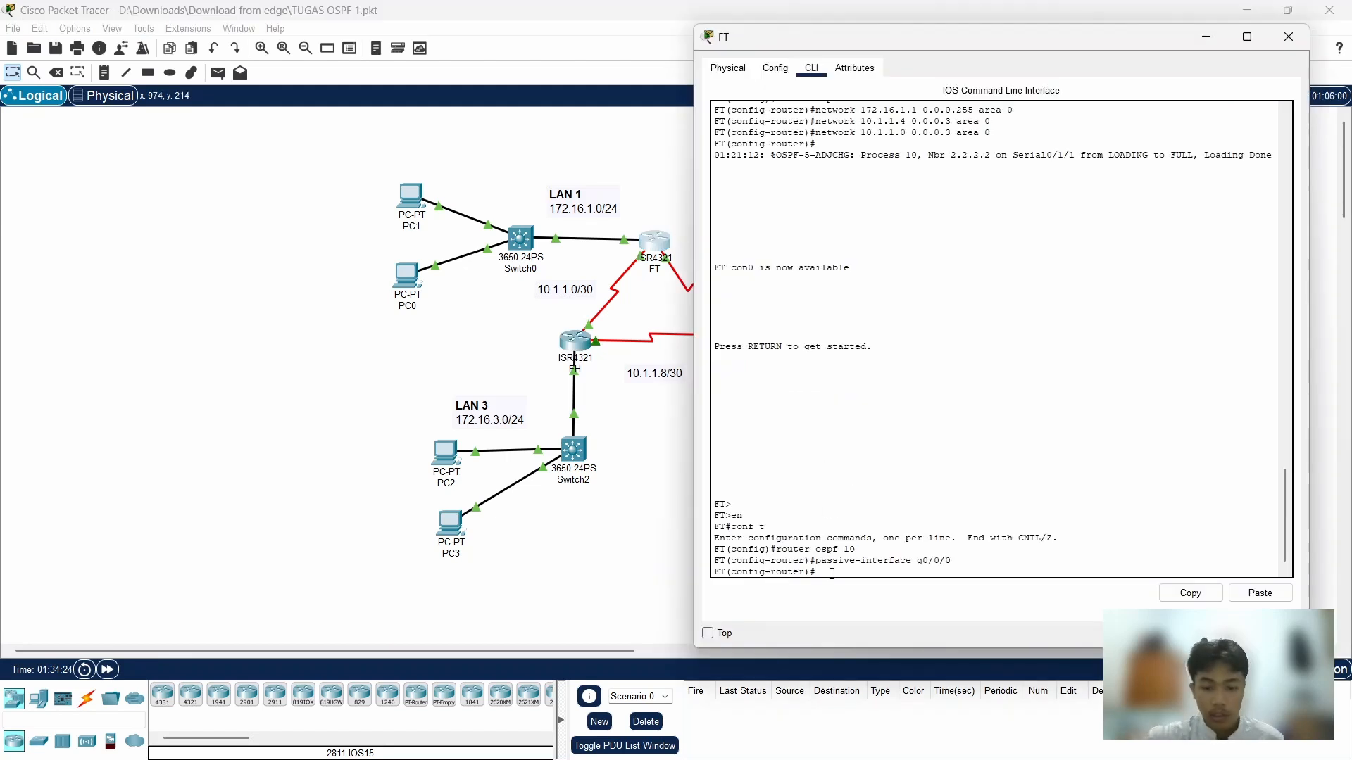
pyautogui.write('end')
pyautogui.press('Return')
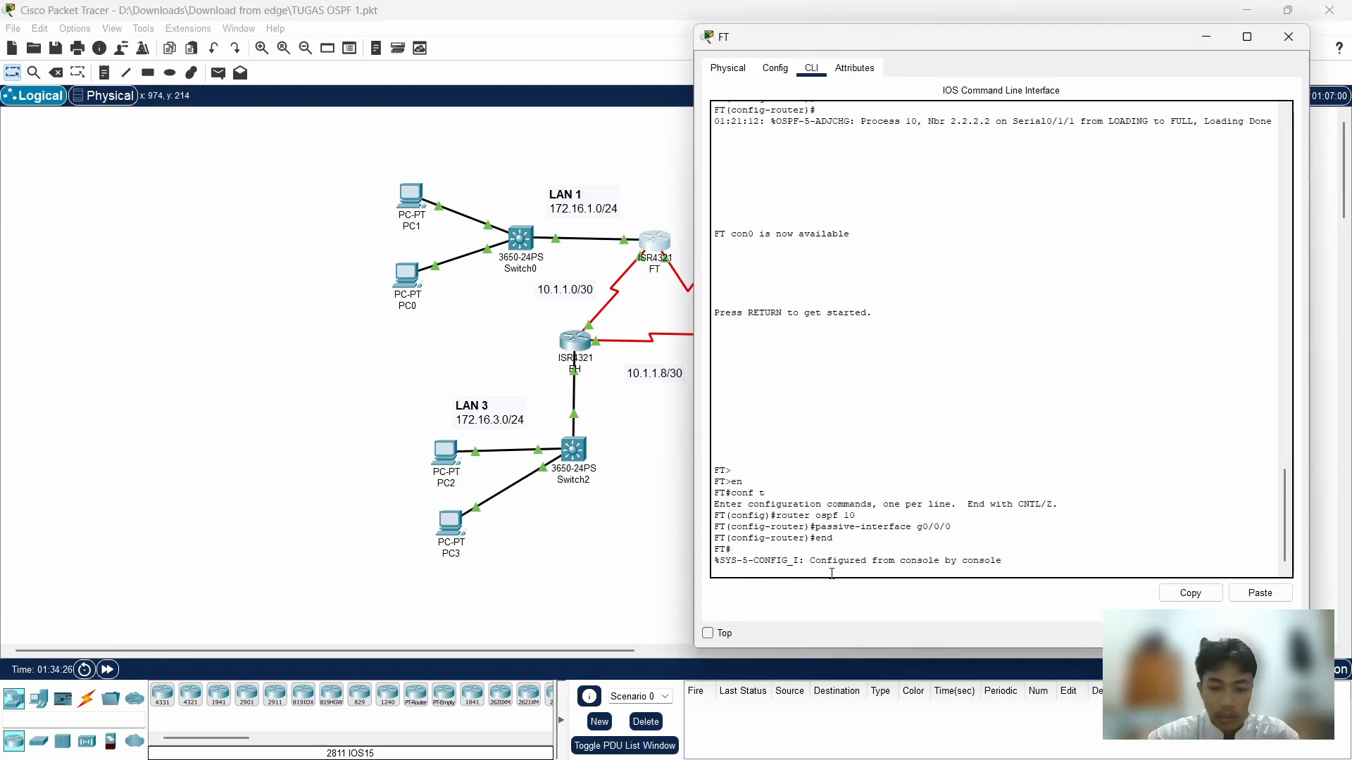
pyautogui.press('Return')
pyautogui.write('show ip route')
pyautogui.press('Return')
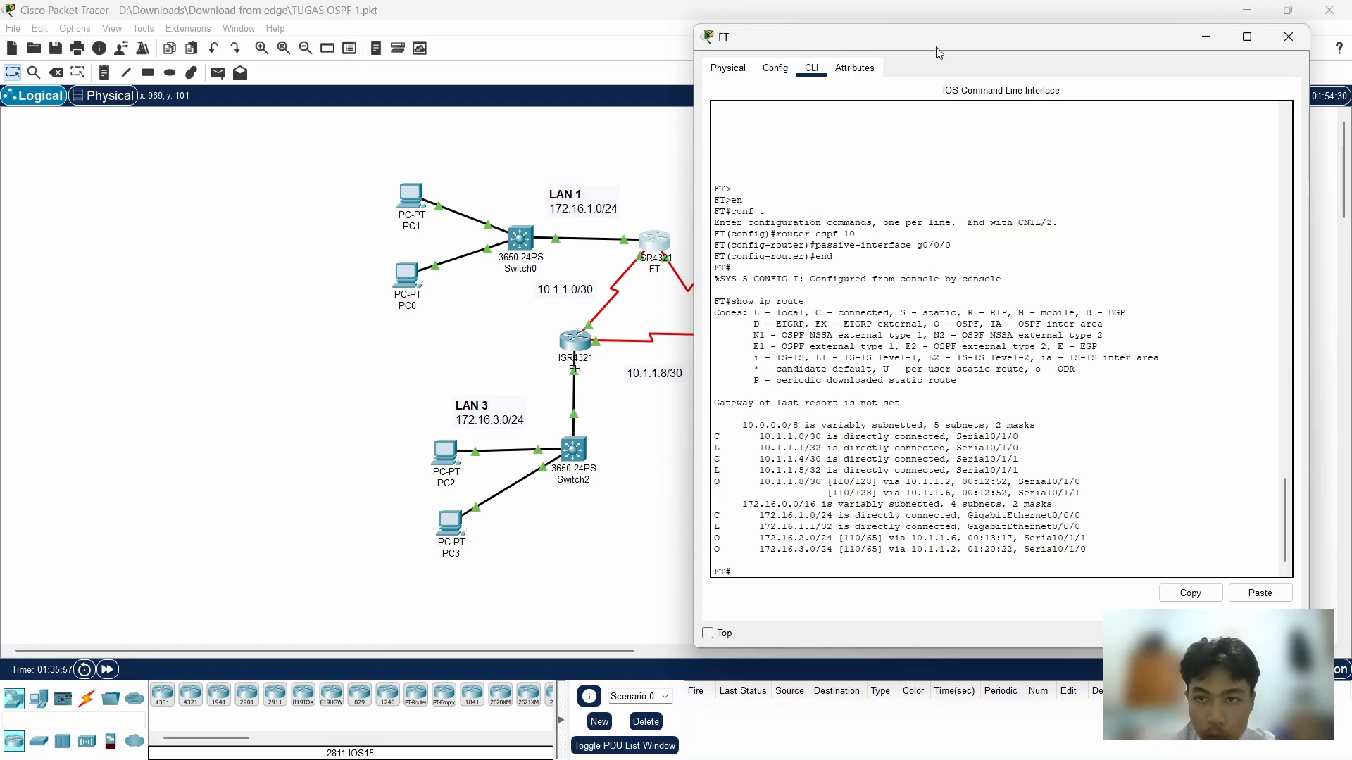
pyautogui.moveTo(940, 39); pyautogui.dragTo(1028, 36)
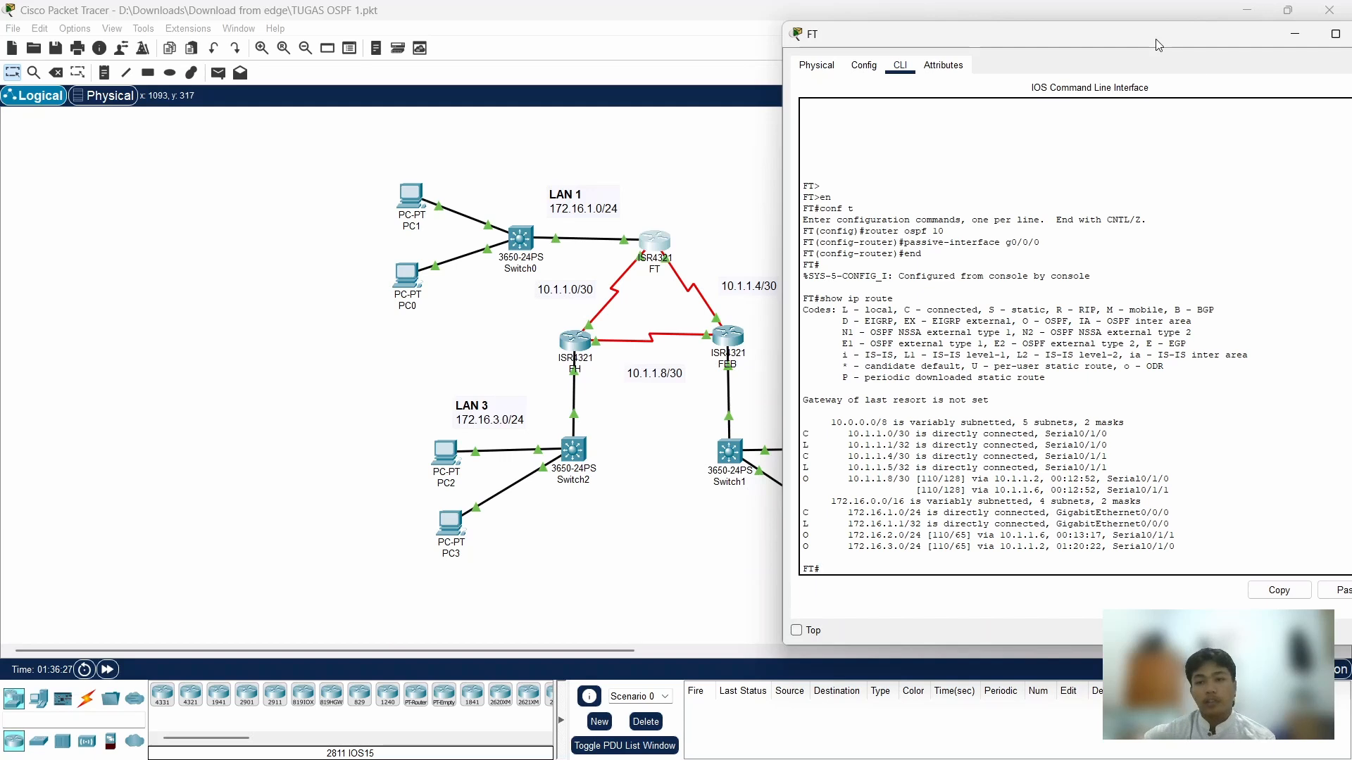
# Check router FT's OSPF neighbors with show ip ospf neighbor and its OSPF interfaces with show ip ospf interface brief
pyautogui.moveTo(1158, 45); pyautogui.dragTo(882, 70)
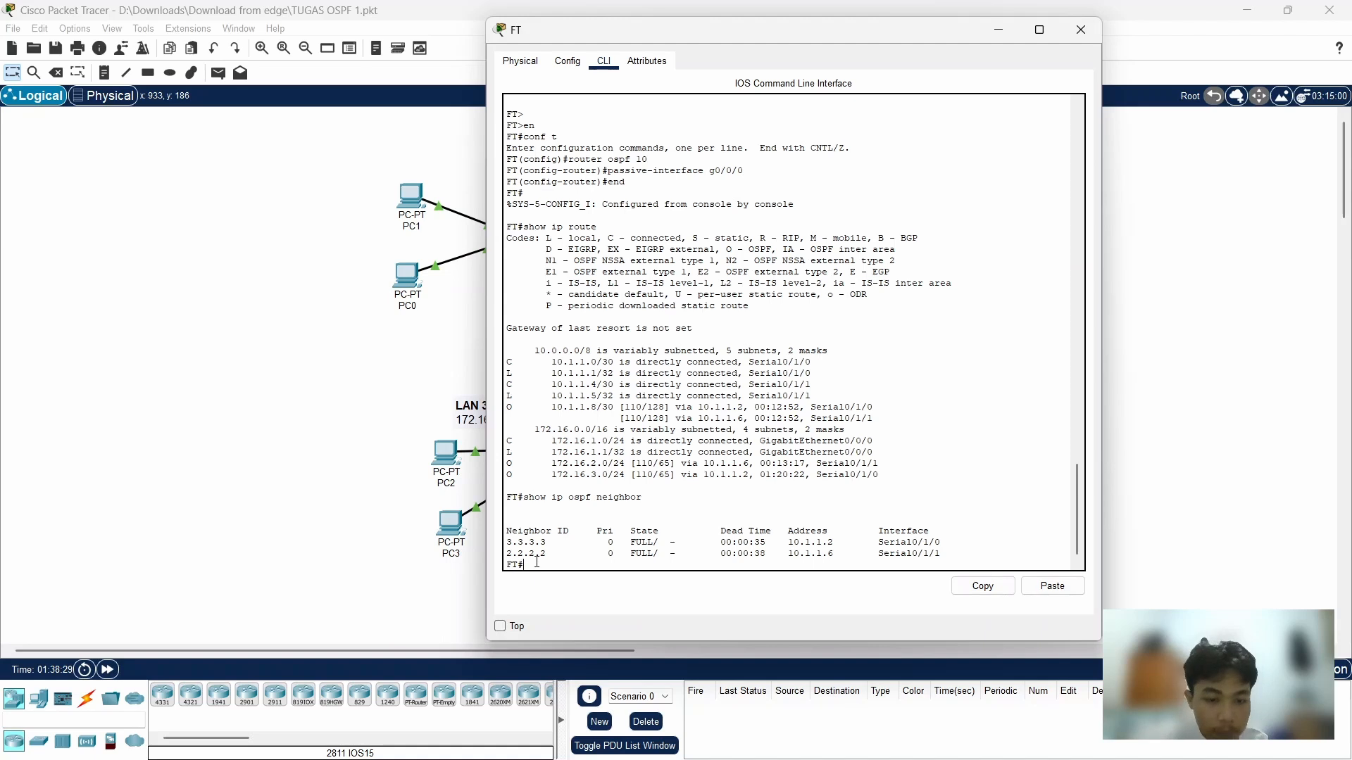
pyautogui.write('show ip ospf interface brief')
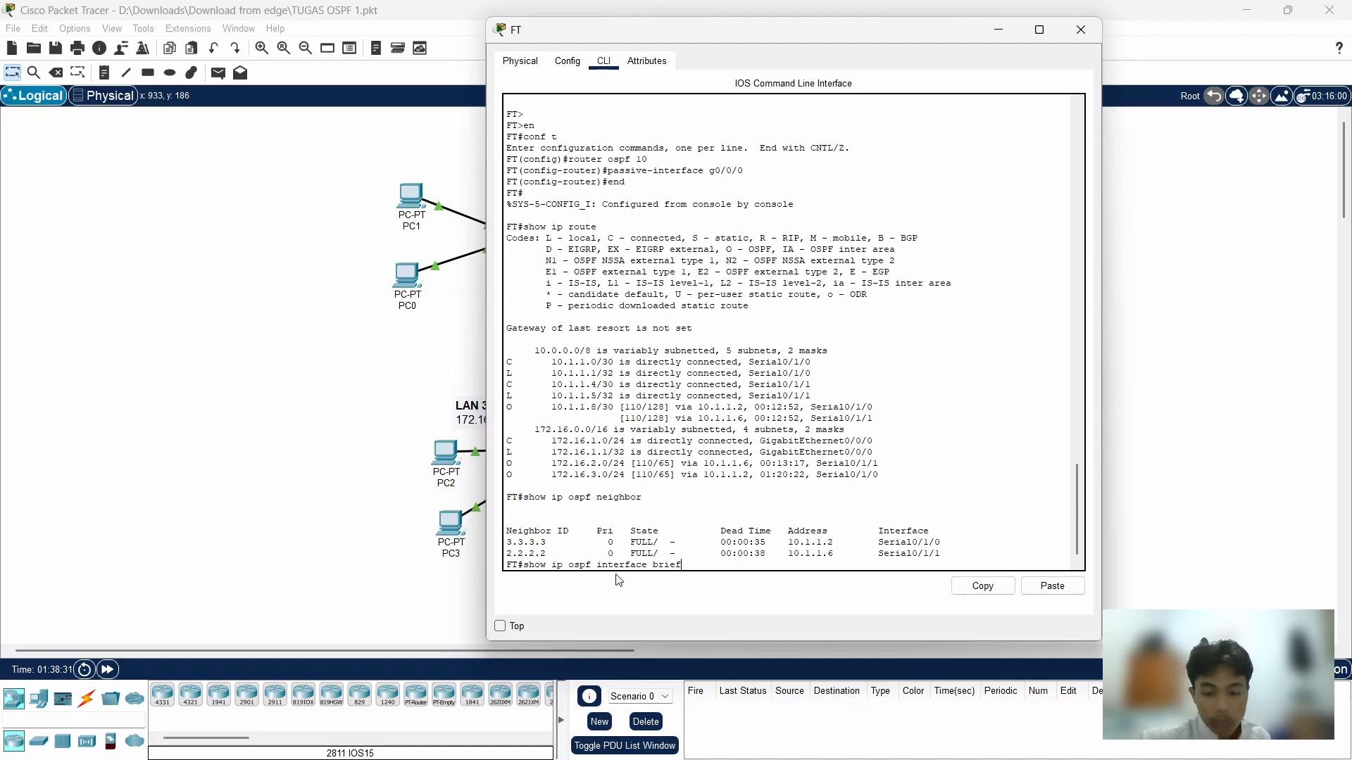
pyautogui.press('Return')
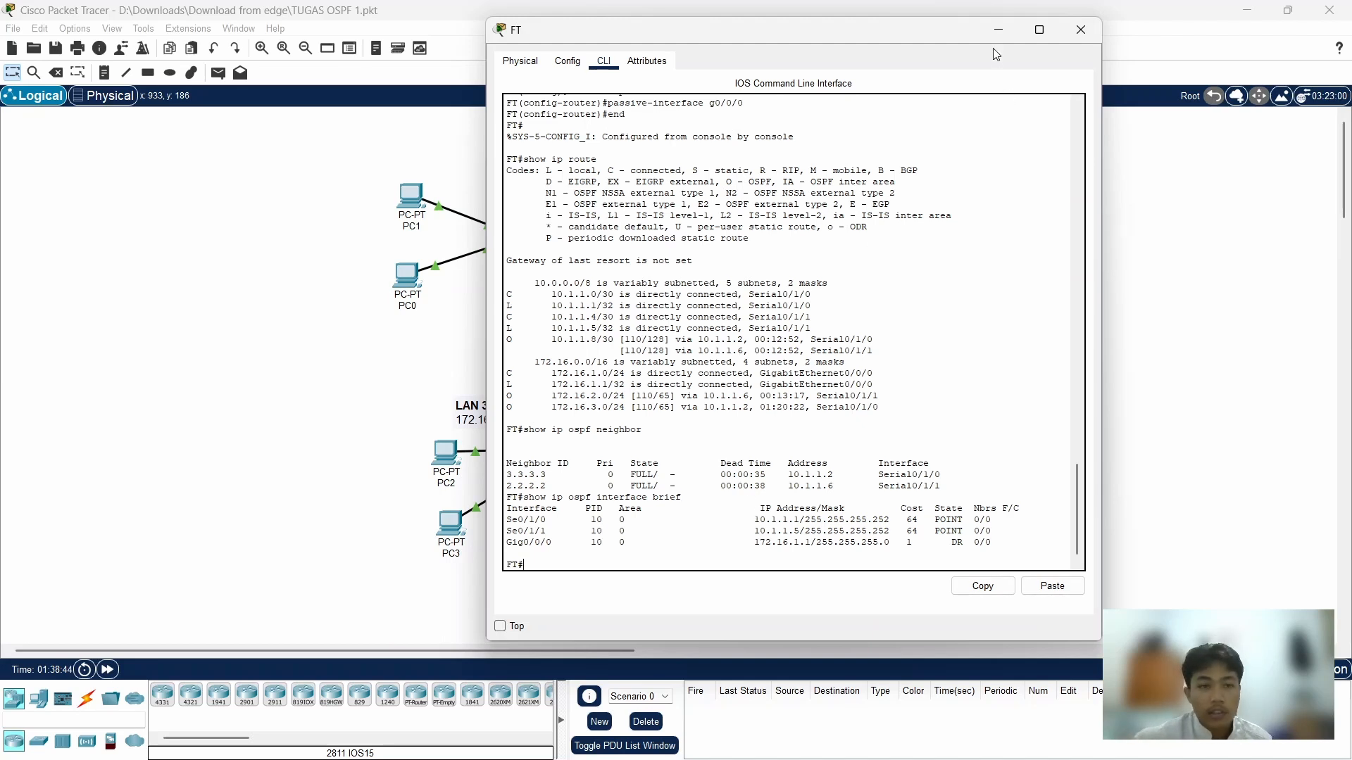
pyautogui.moveTo(962, 38); pyautogui.dragTo(860, 57)
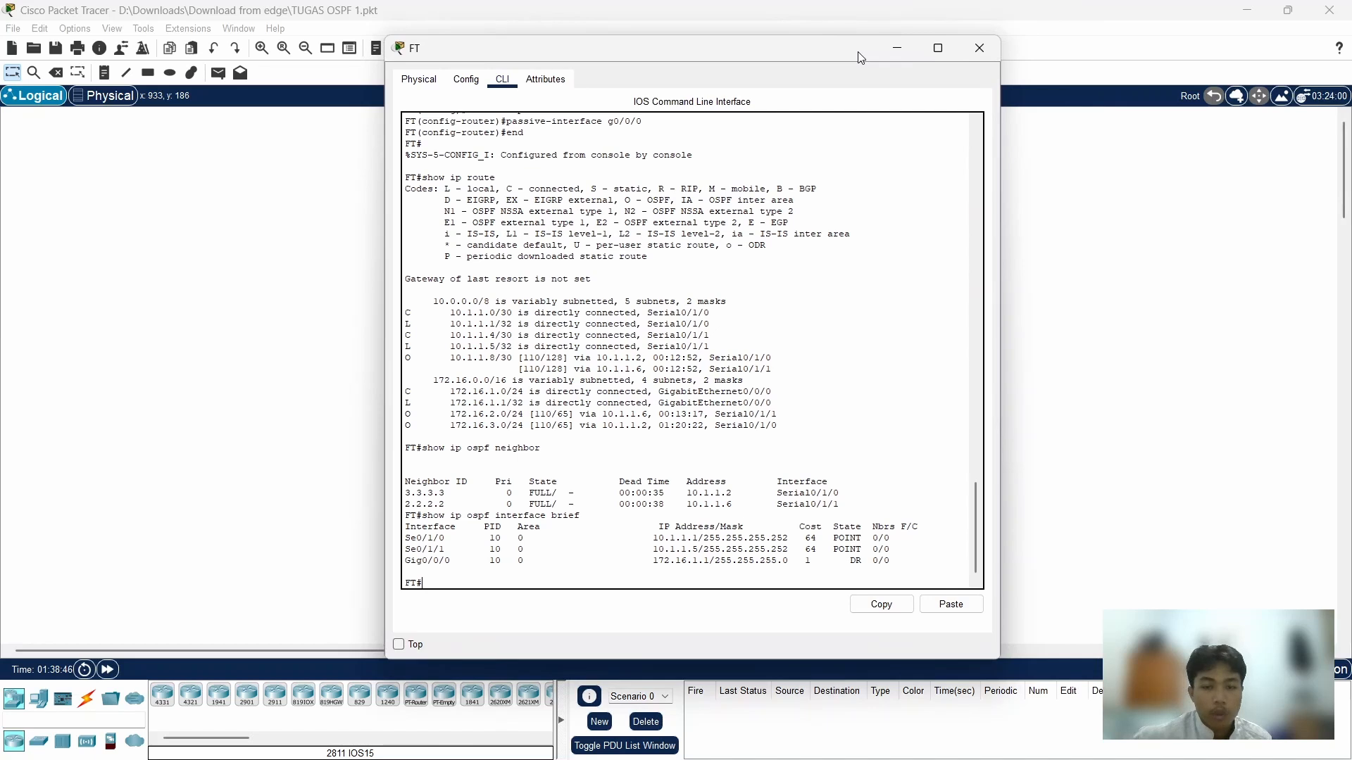